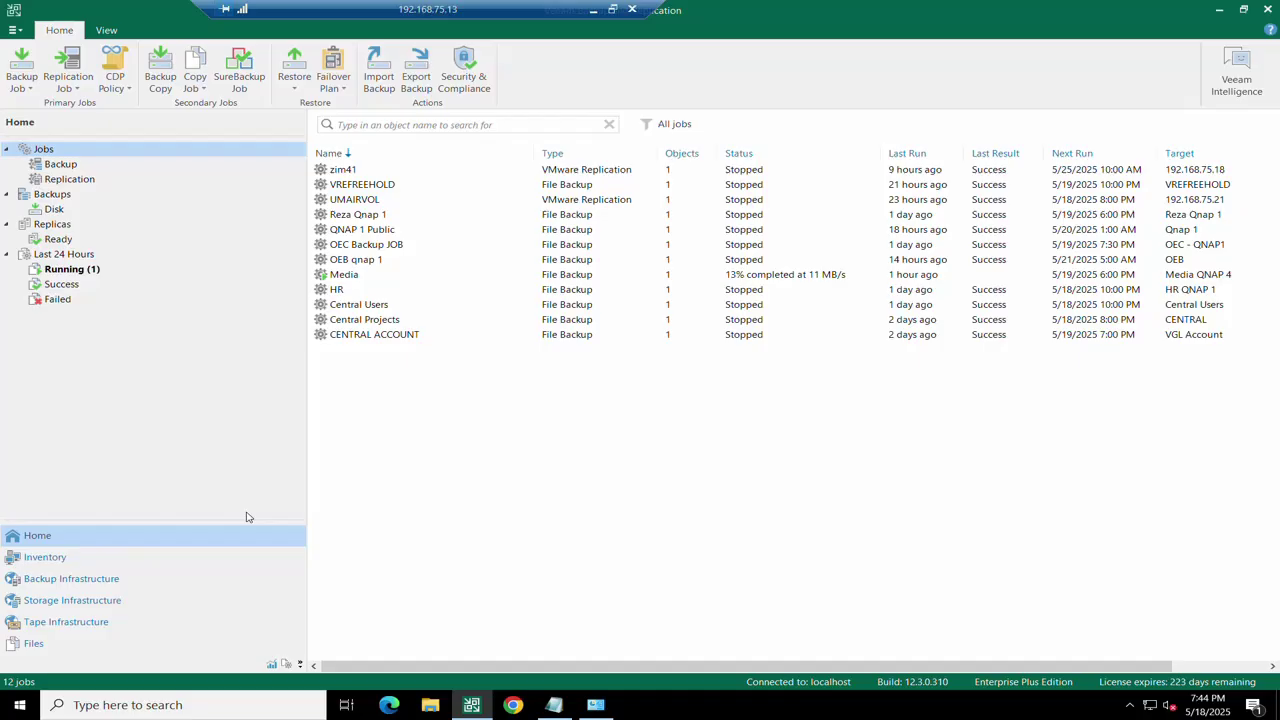
- Start adding a backup repository in the backup infrastructure and choose network attached storage as its type
left_click(107, 588)
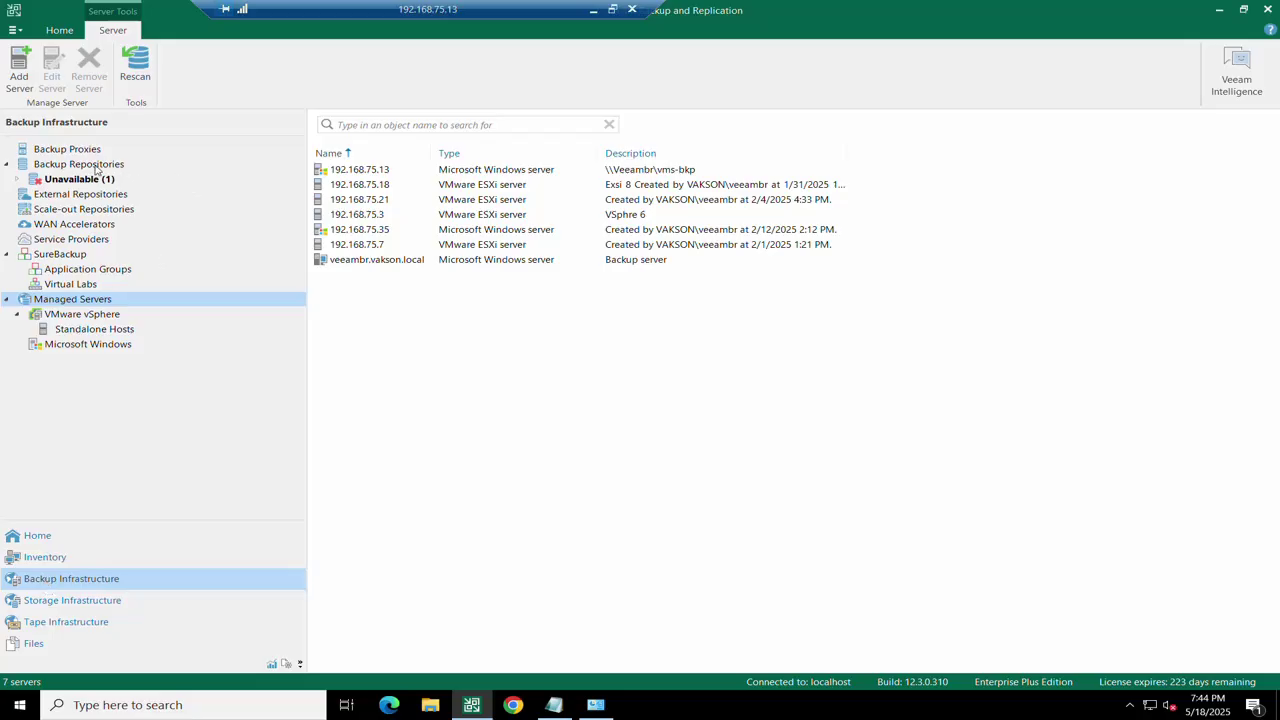
left_click(80, 164)
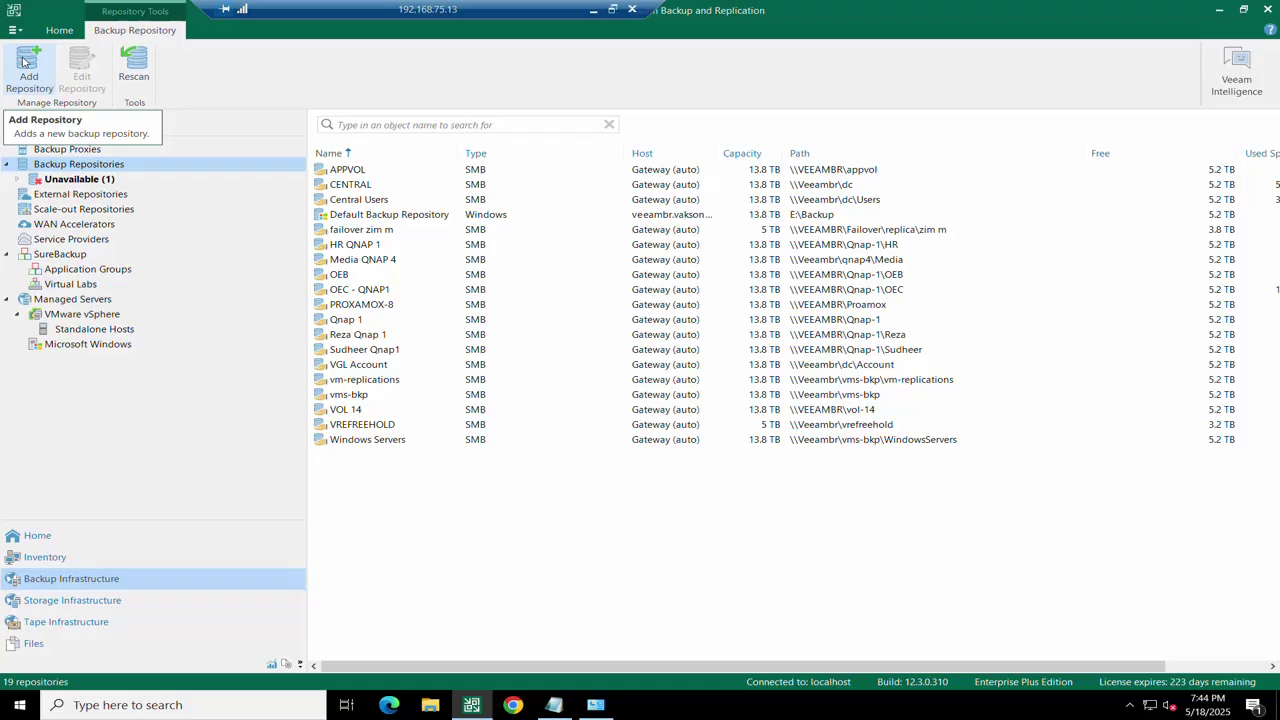
left_click(22, 62)
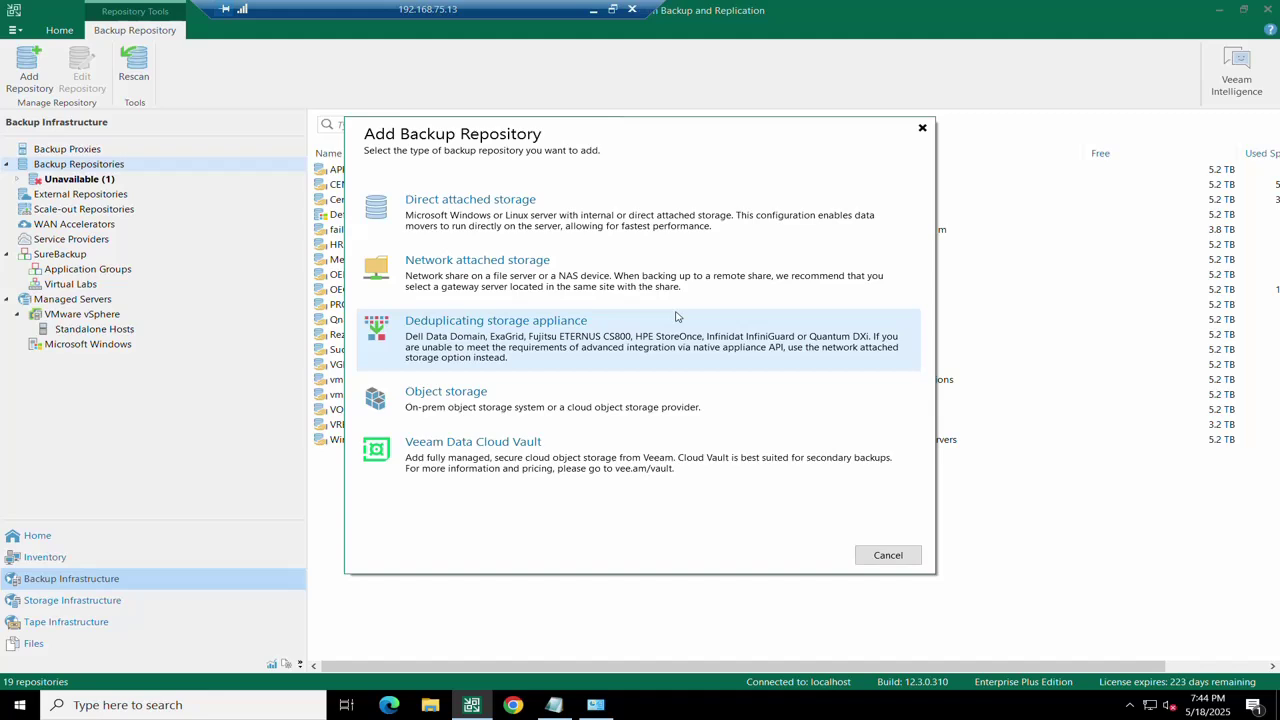
left_click(508, 271)
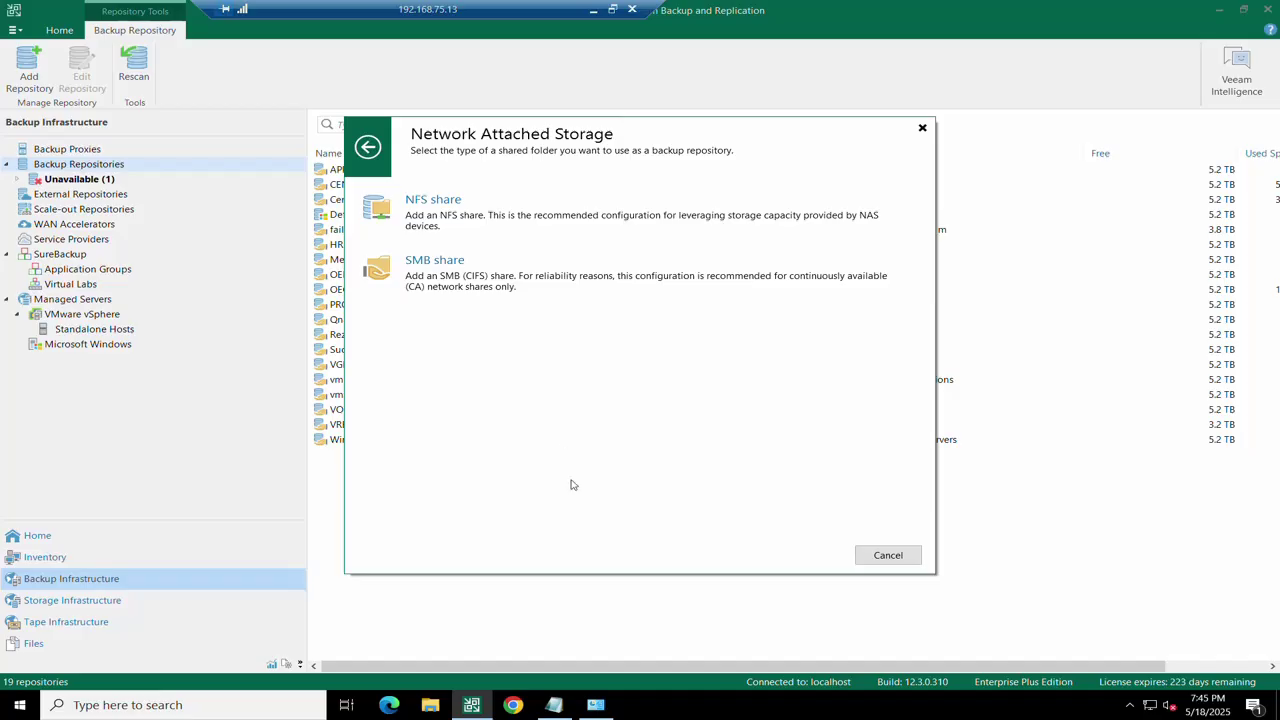
- Switch to File Explorer and create a folder named BackupFilesveeam on New Volume (F:)
left_click(431, 704)
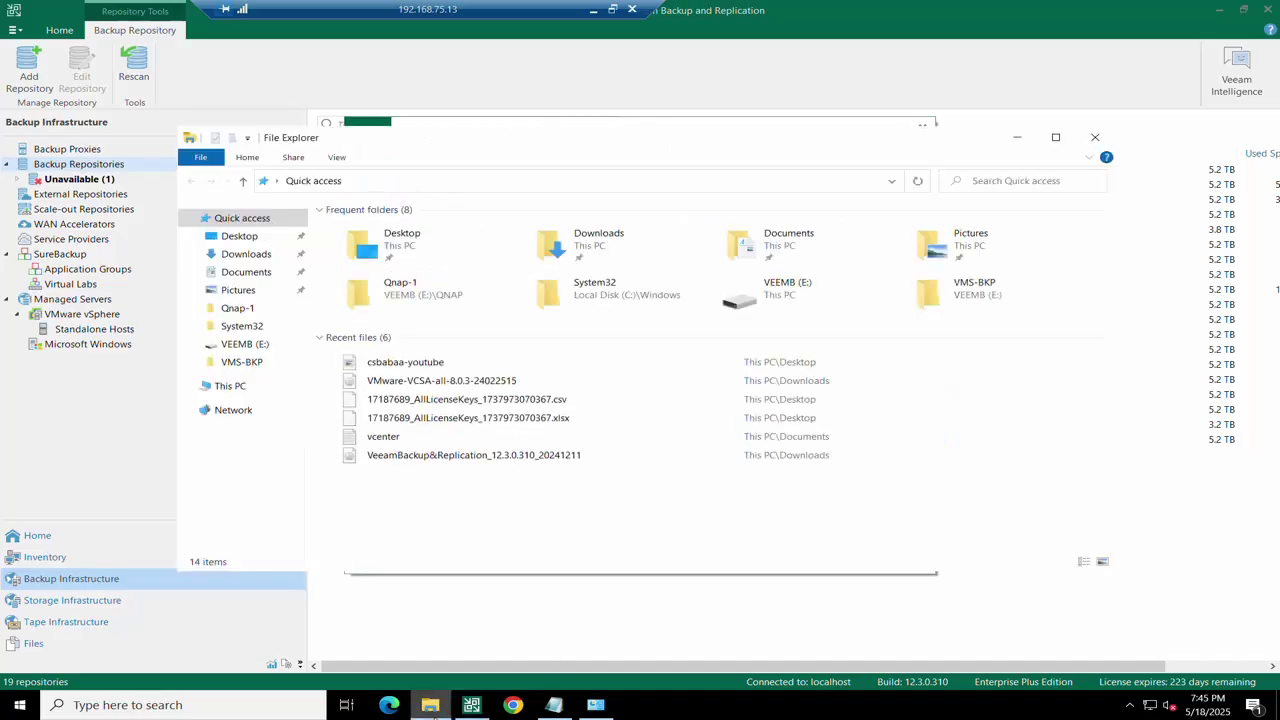
left_click(229, 386)
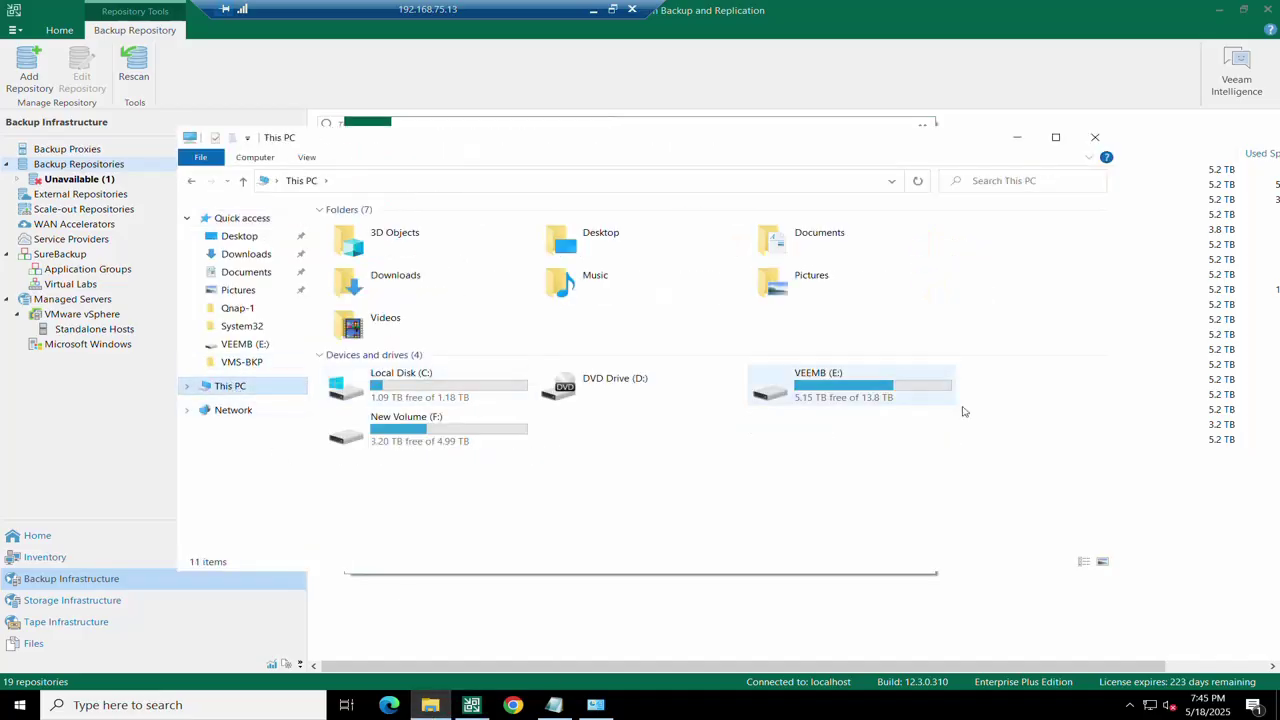
double_click(465, 443)
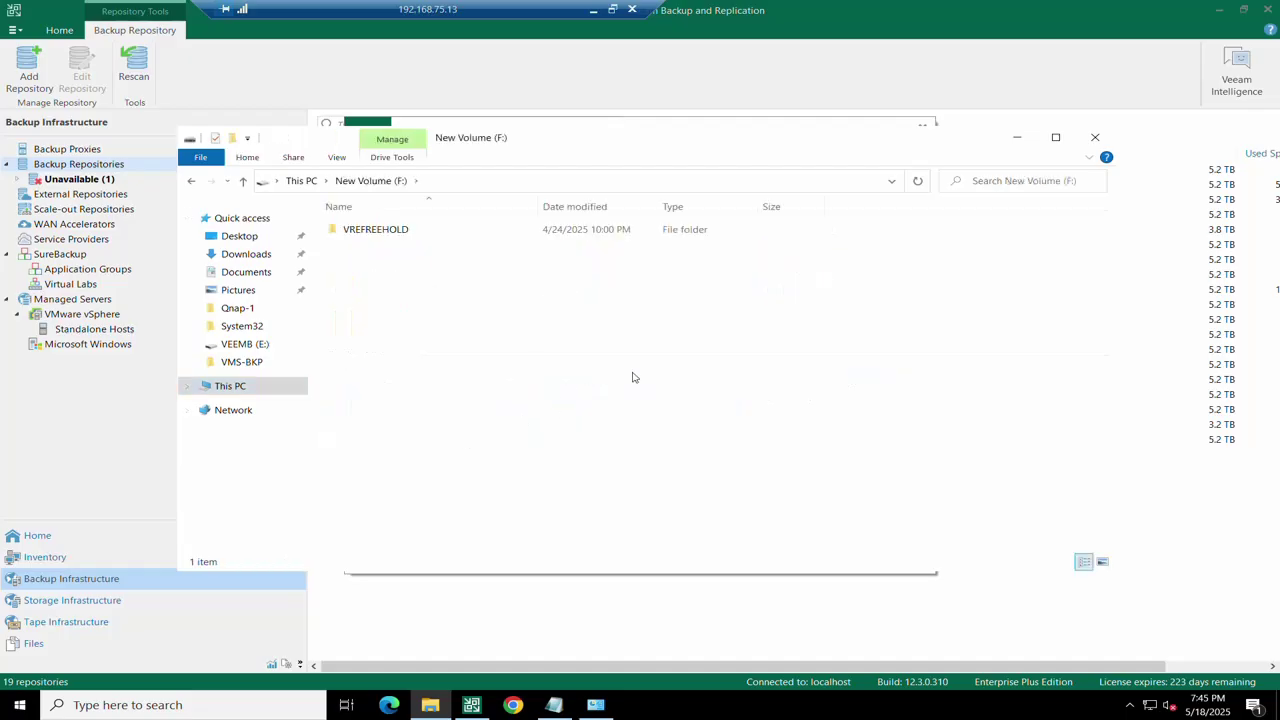
key("ctrl+shift+n")
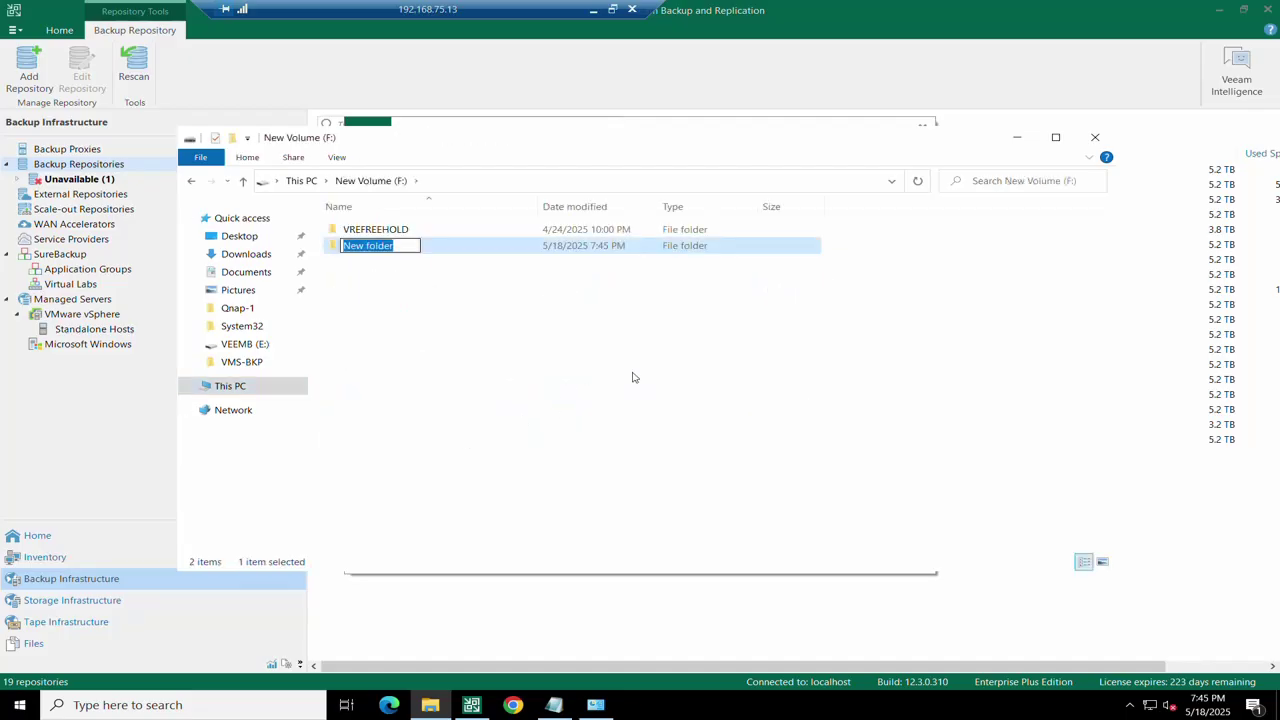
type("Backup")
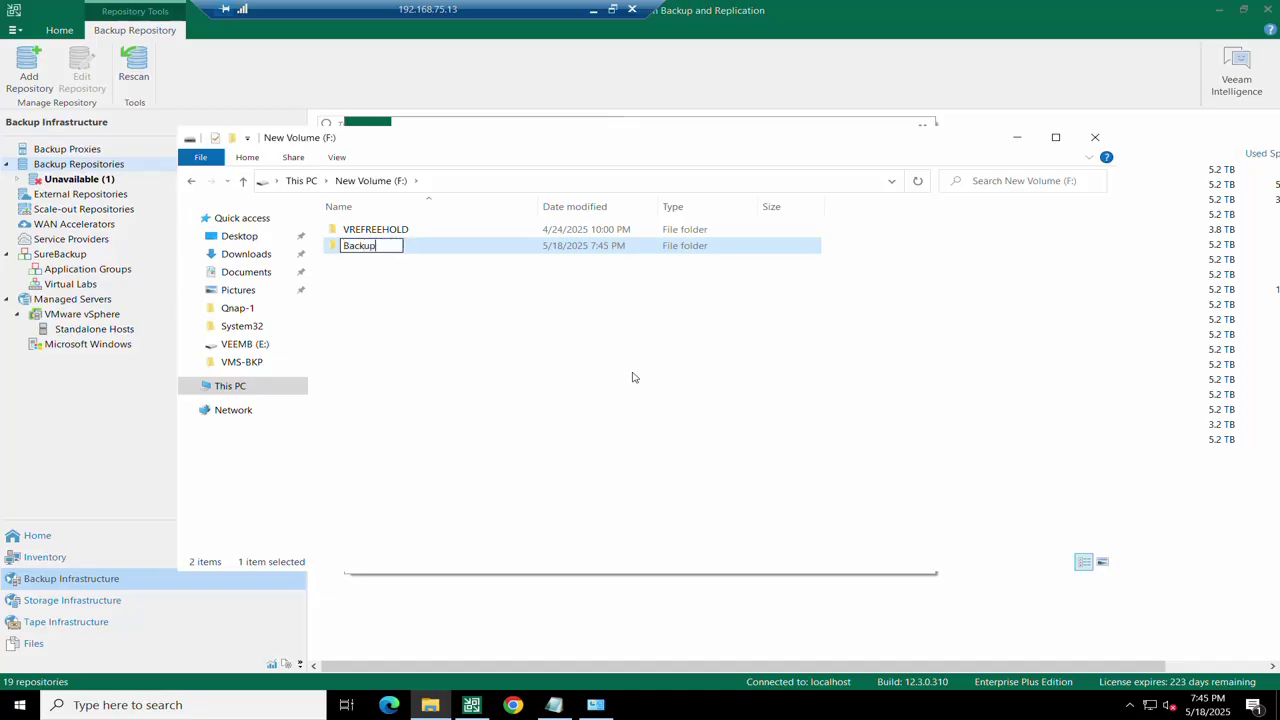
type("Filesveeam")
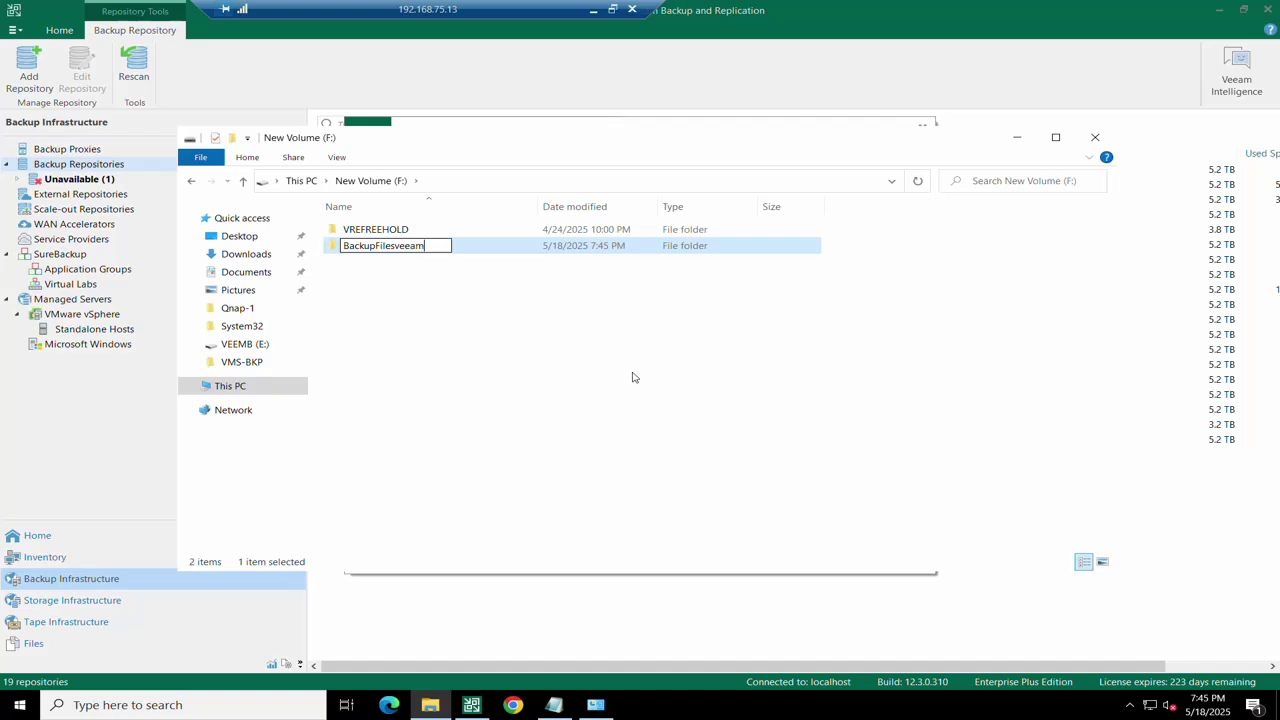
key("Return")
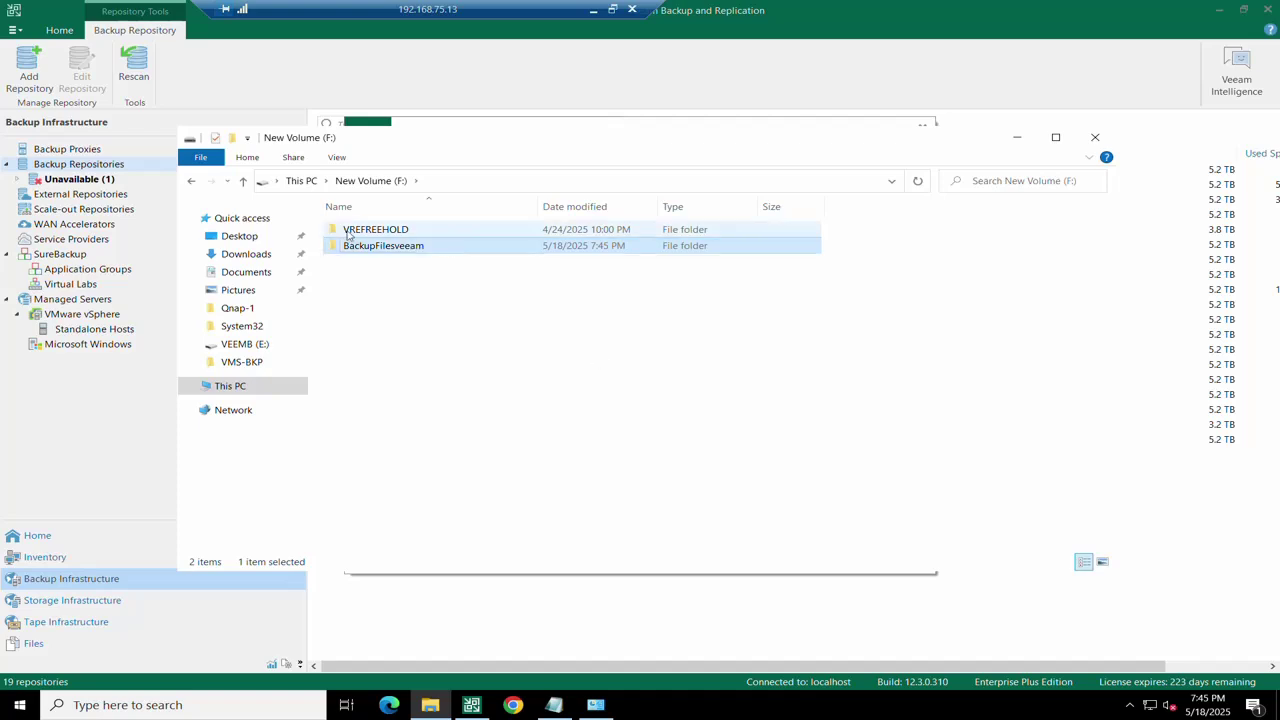
- Enable sharing for the BackupFilesveeam folder in its advanced sharing settings
right_click(369, 254)
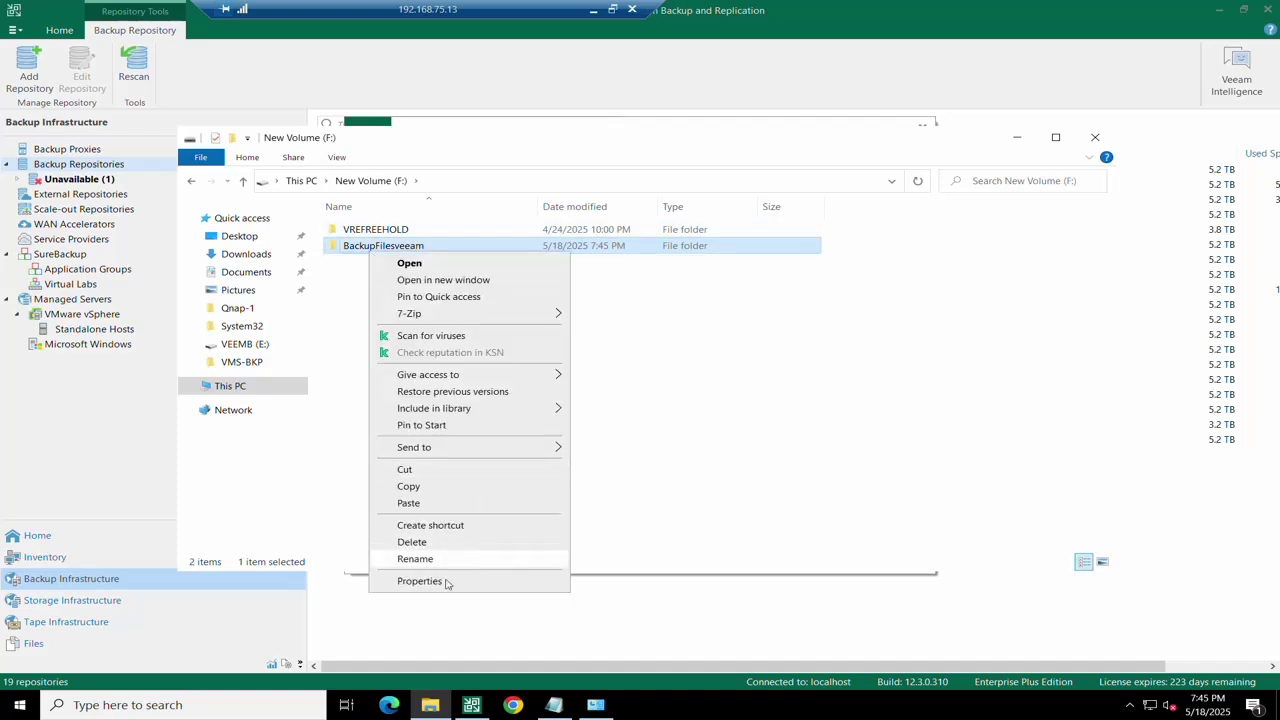
left_click(438, 584)
left_click(535, 352)
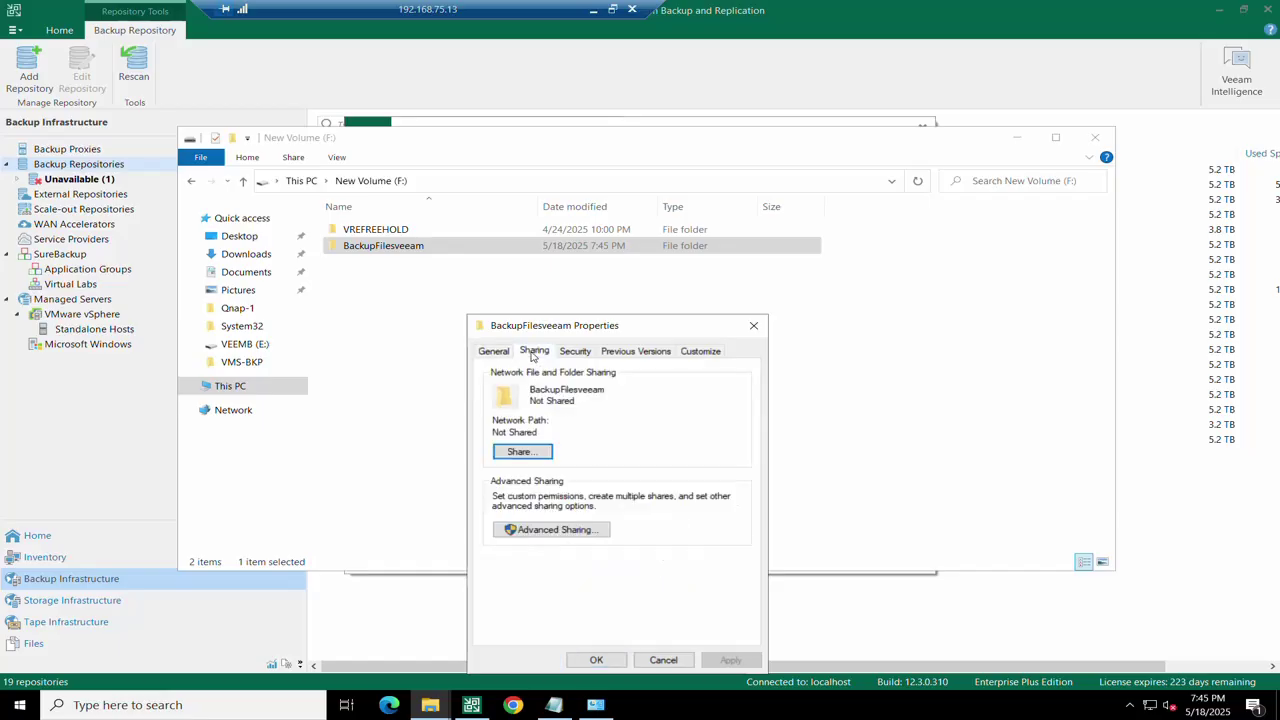
left_click(555, 531)
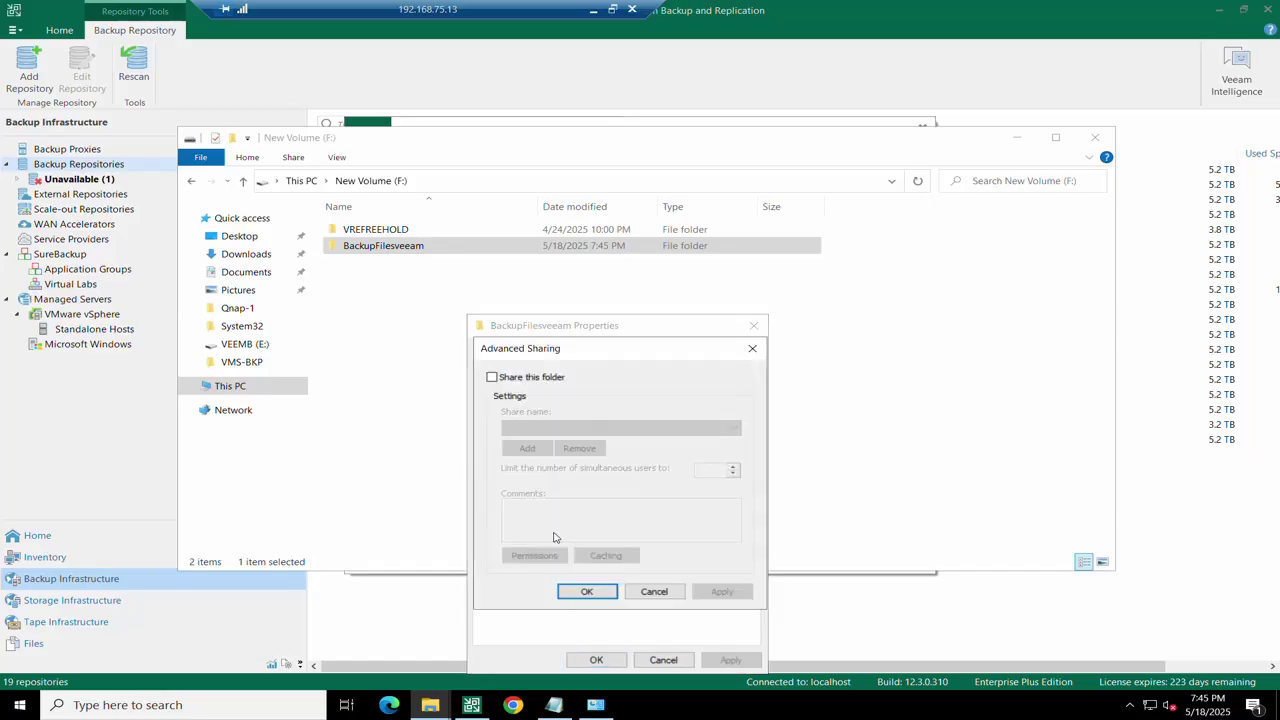
left_click(492, 377)
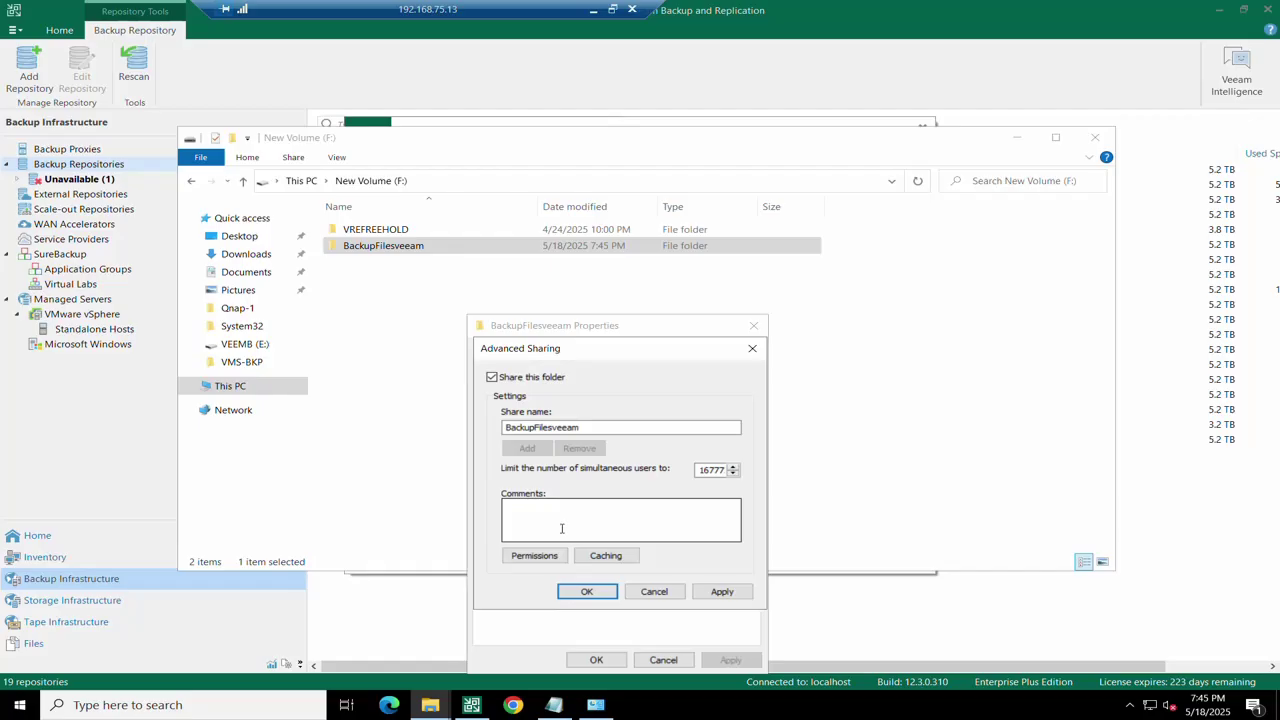
- Allow Everyone Full Control in the BackupFilesveeam share permissions and apply the sharing settings
left_click(534, 555)
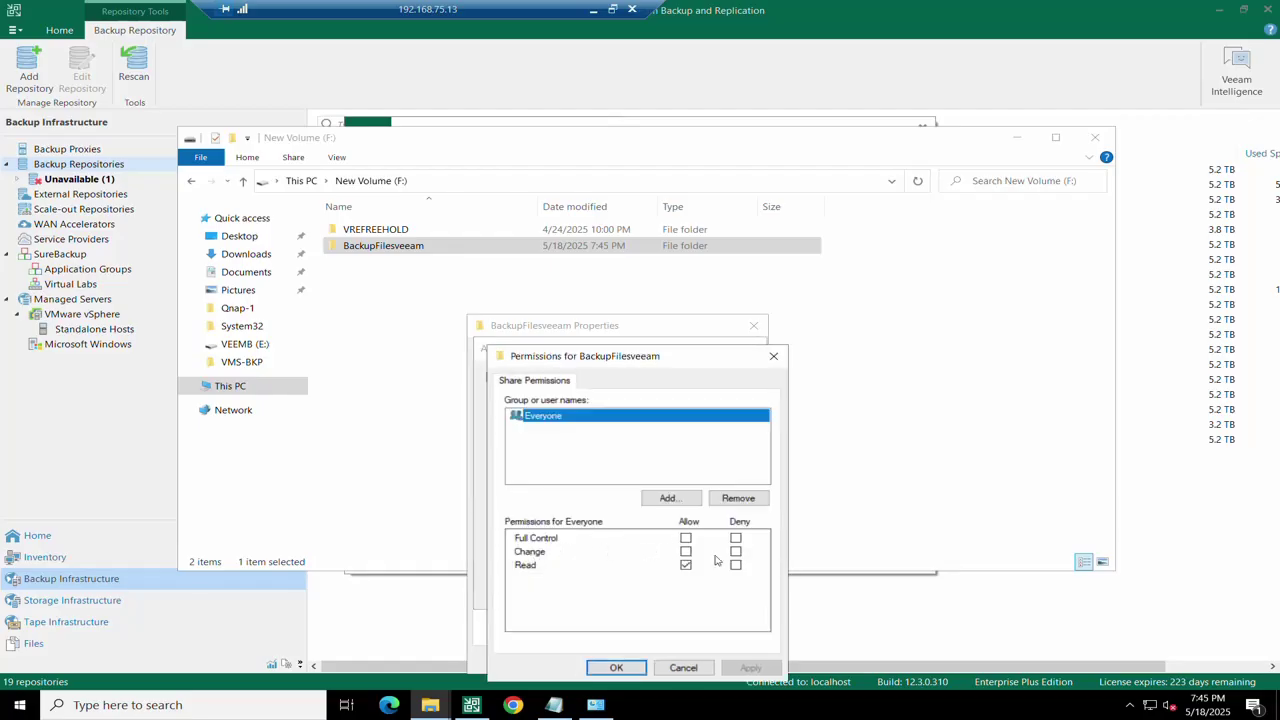
left_click(686, 538)
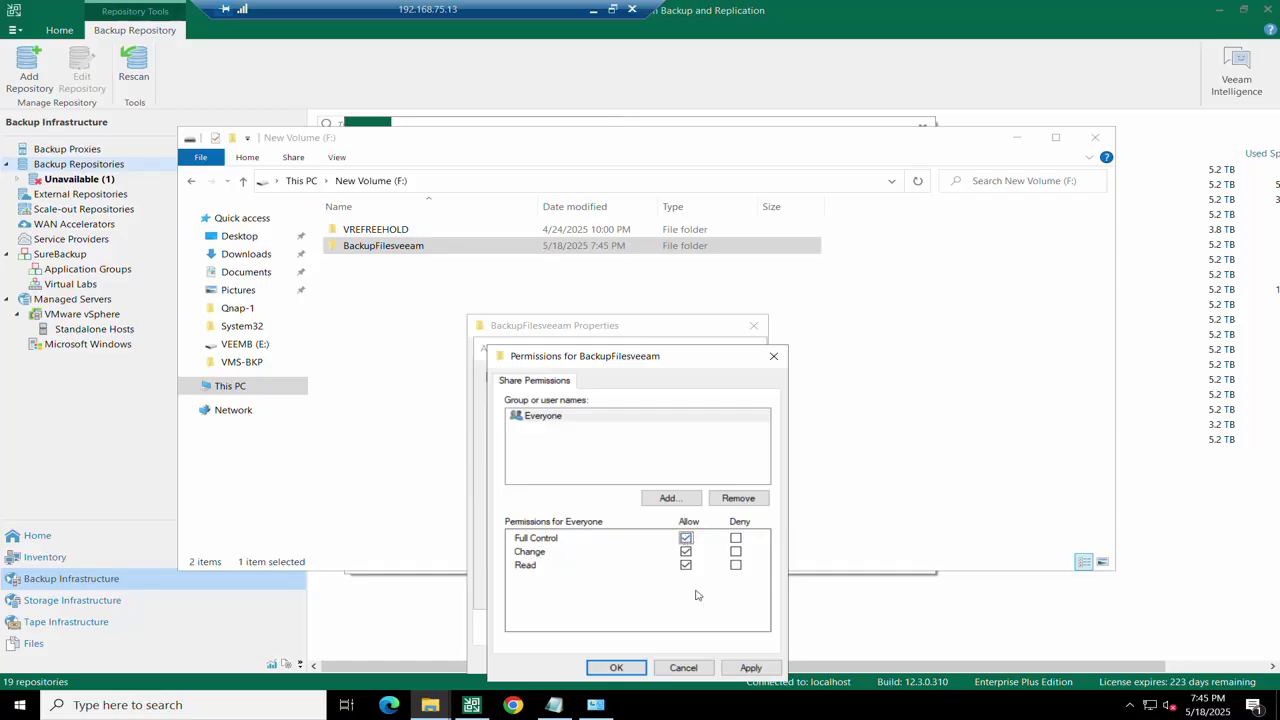
left_click(750, 667)
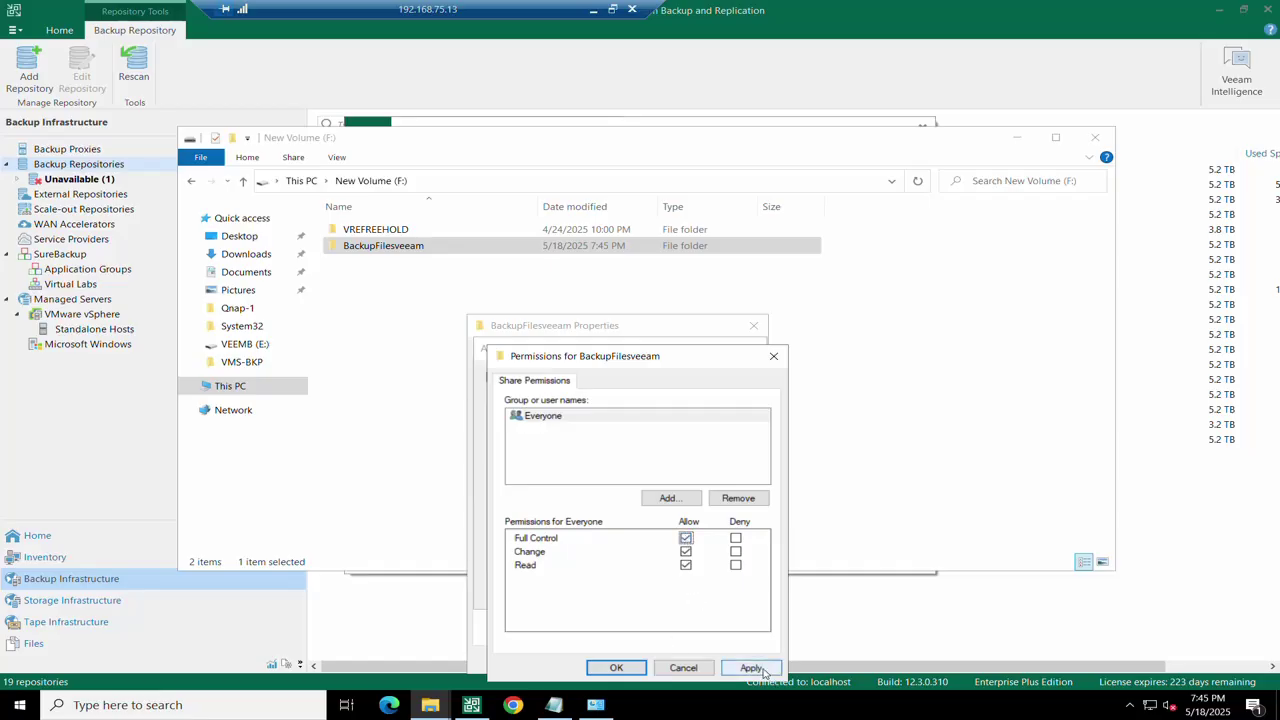
left_click(616, 668)
left_click(722, 591)
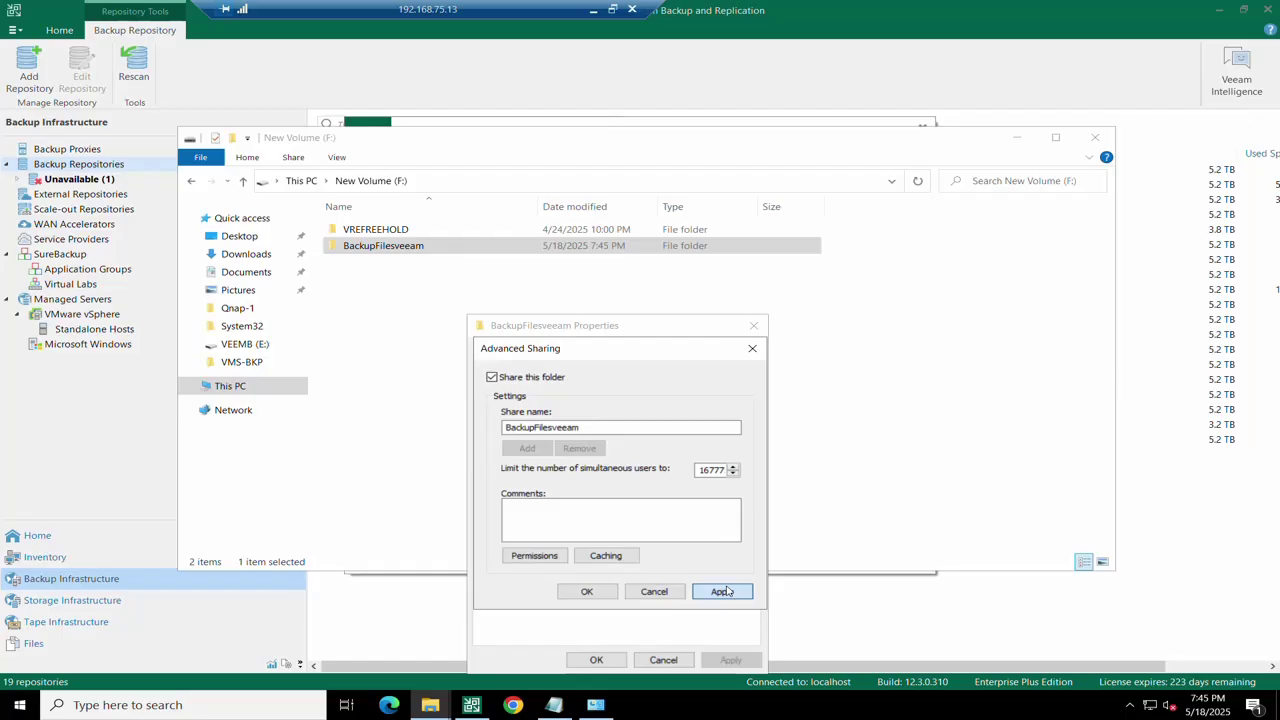
left_click(589, 592)
left_click(593, 660)
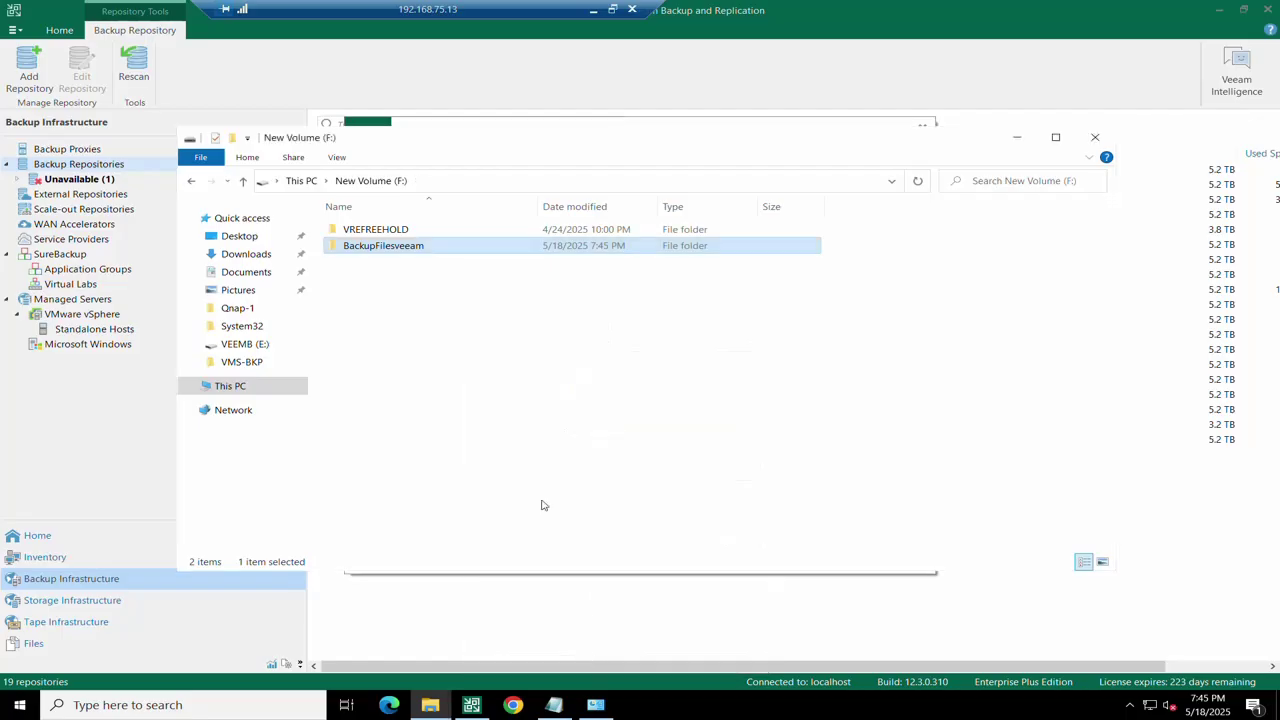
- Give a specific domain user network access to the BackupFilesveeam folder with Read/Write permission
right_click(396, 248)
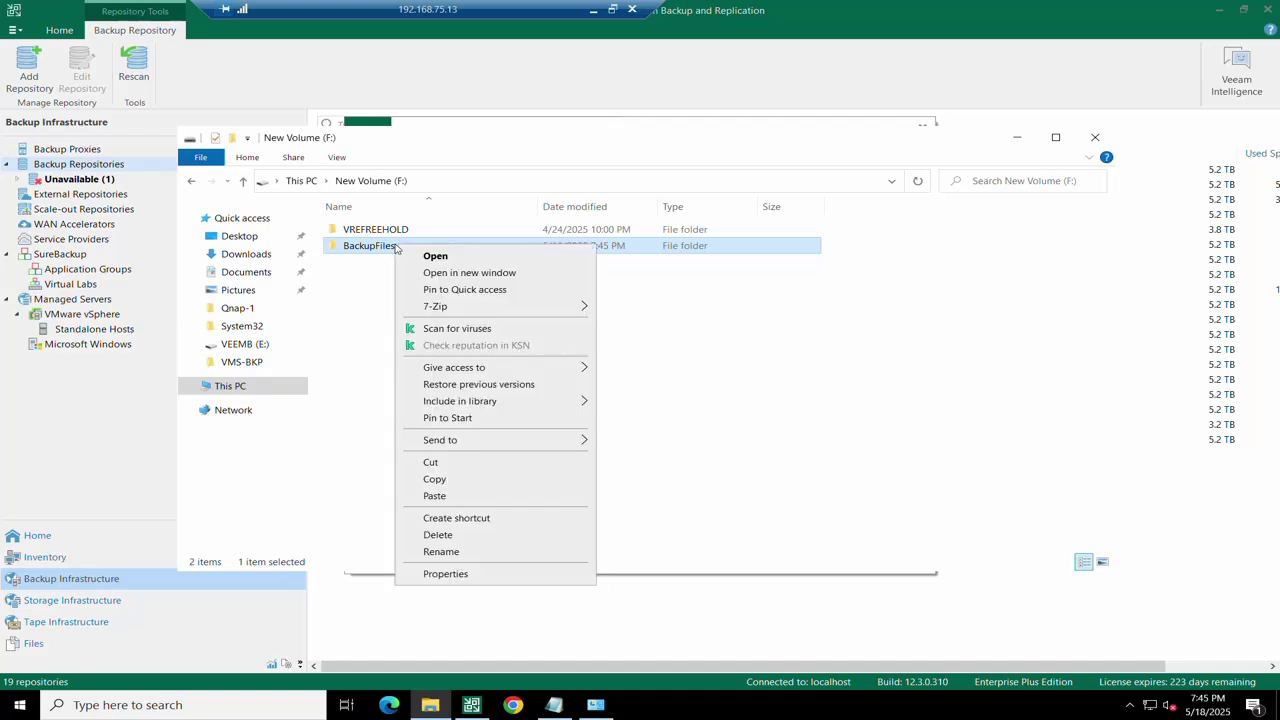
mouse_move(558, 372)
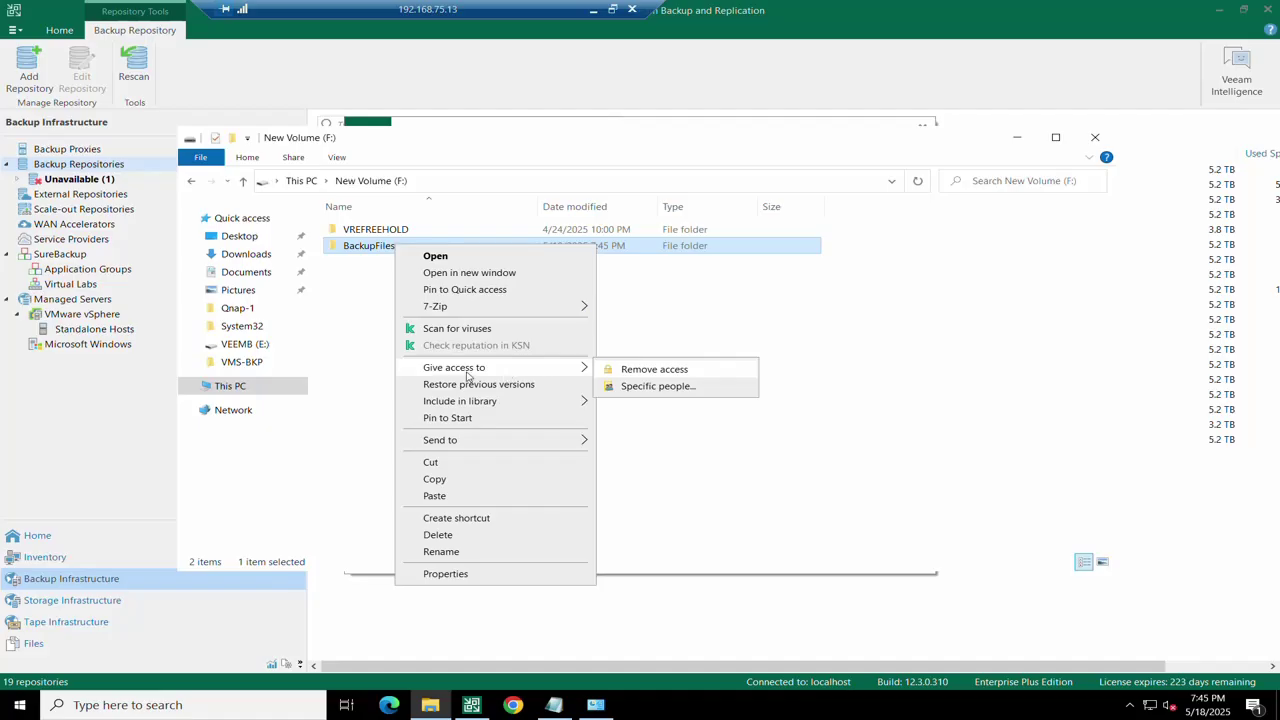
left_click(660, 387)
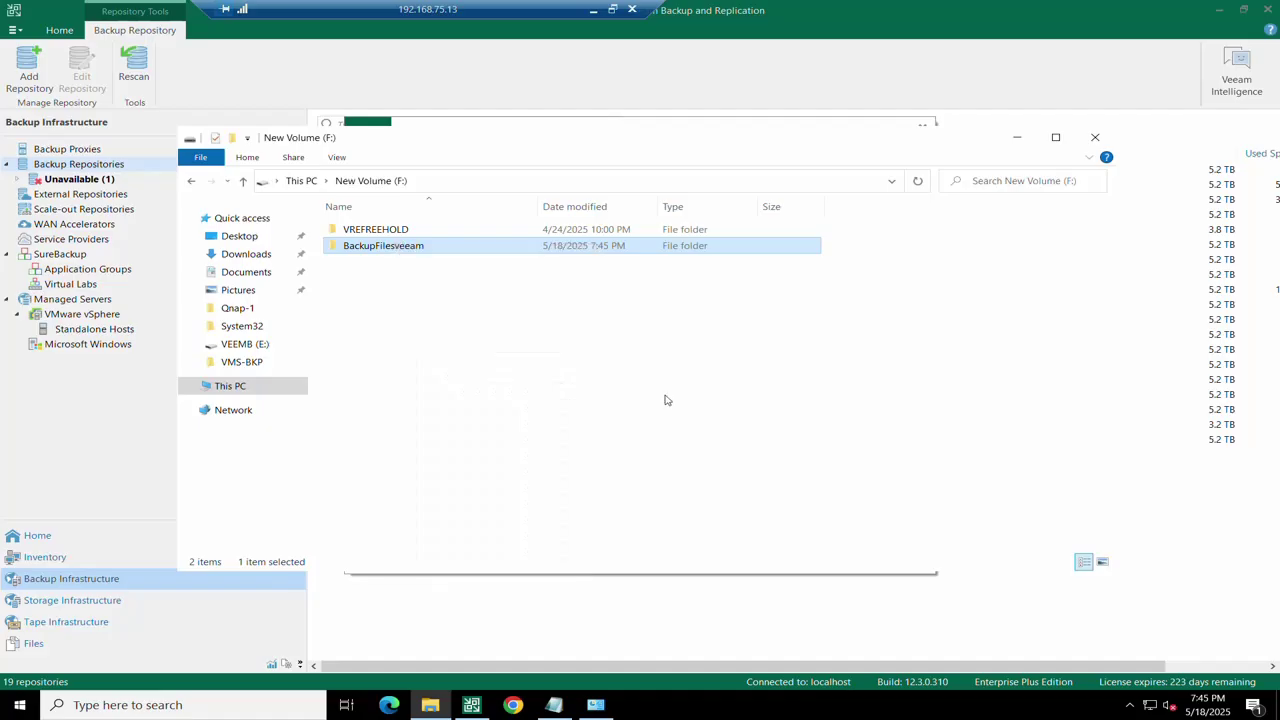
type("sharique")
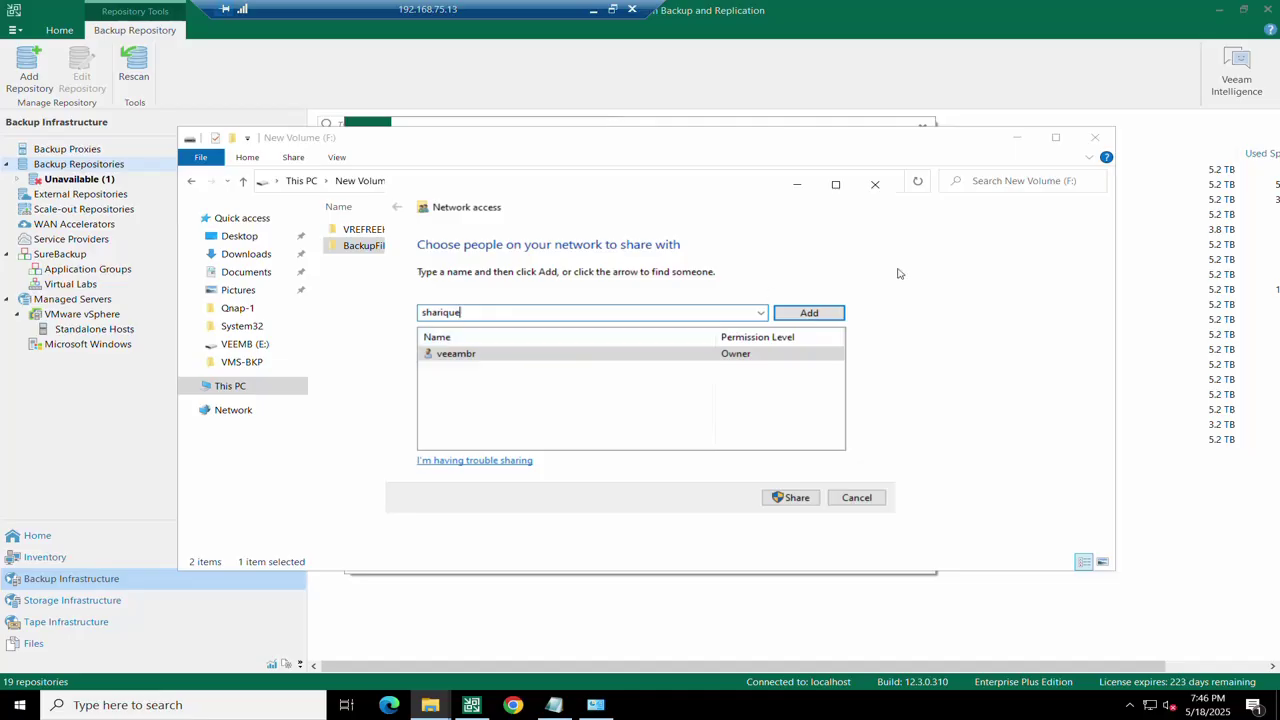
left_click(806, 314)
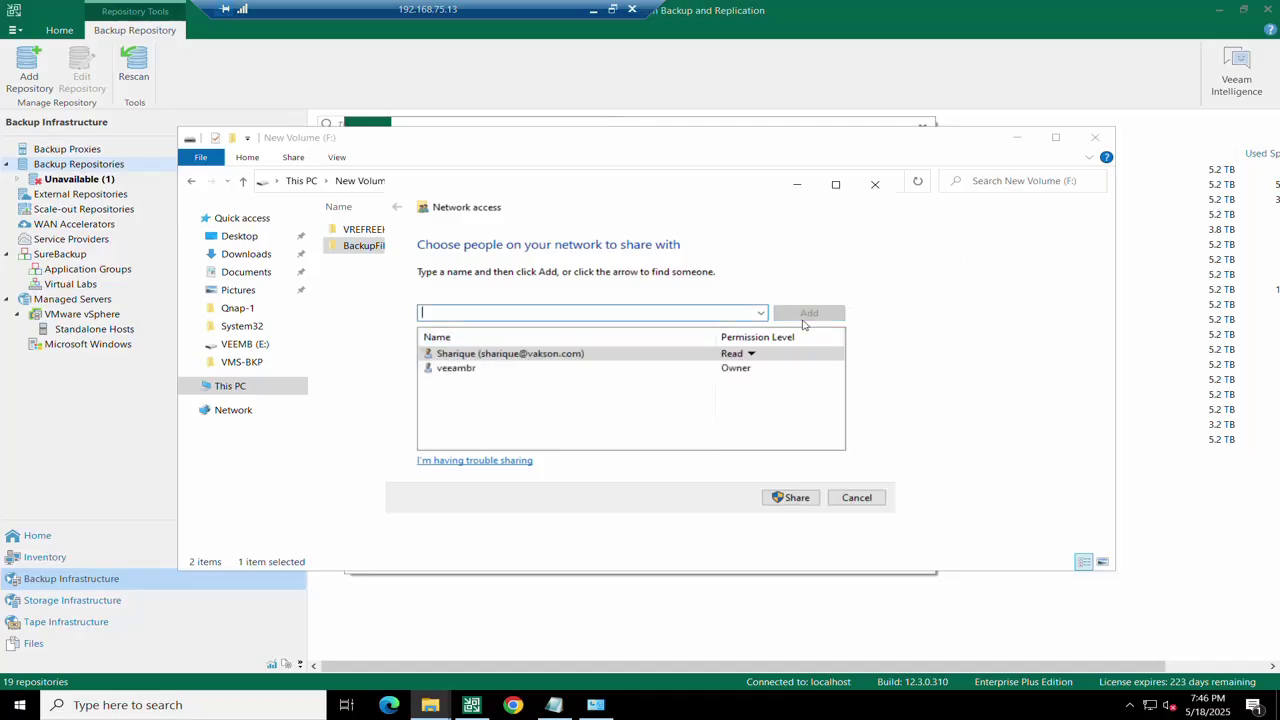
left_click(732, 354)
left_click(808, 372)
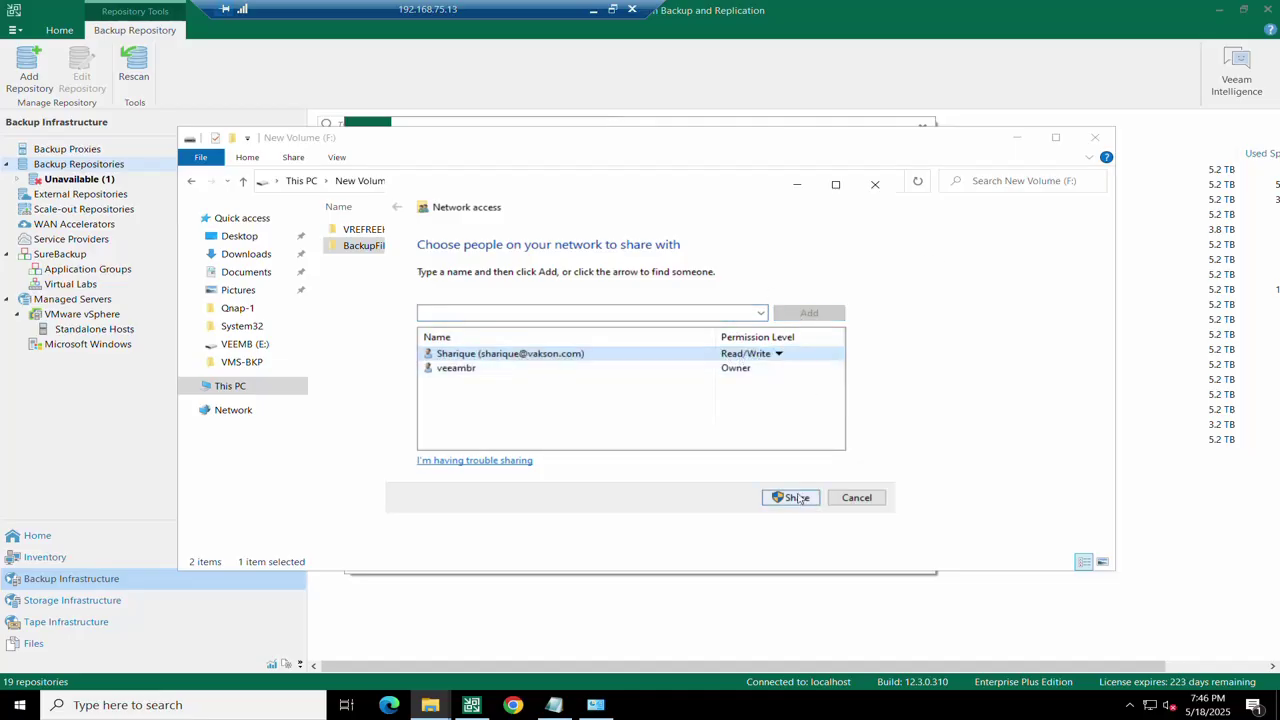
- Add Administrator with Read/Write permission to the network access list and share the folder
left_click(576, 313)
type("ad")
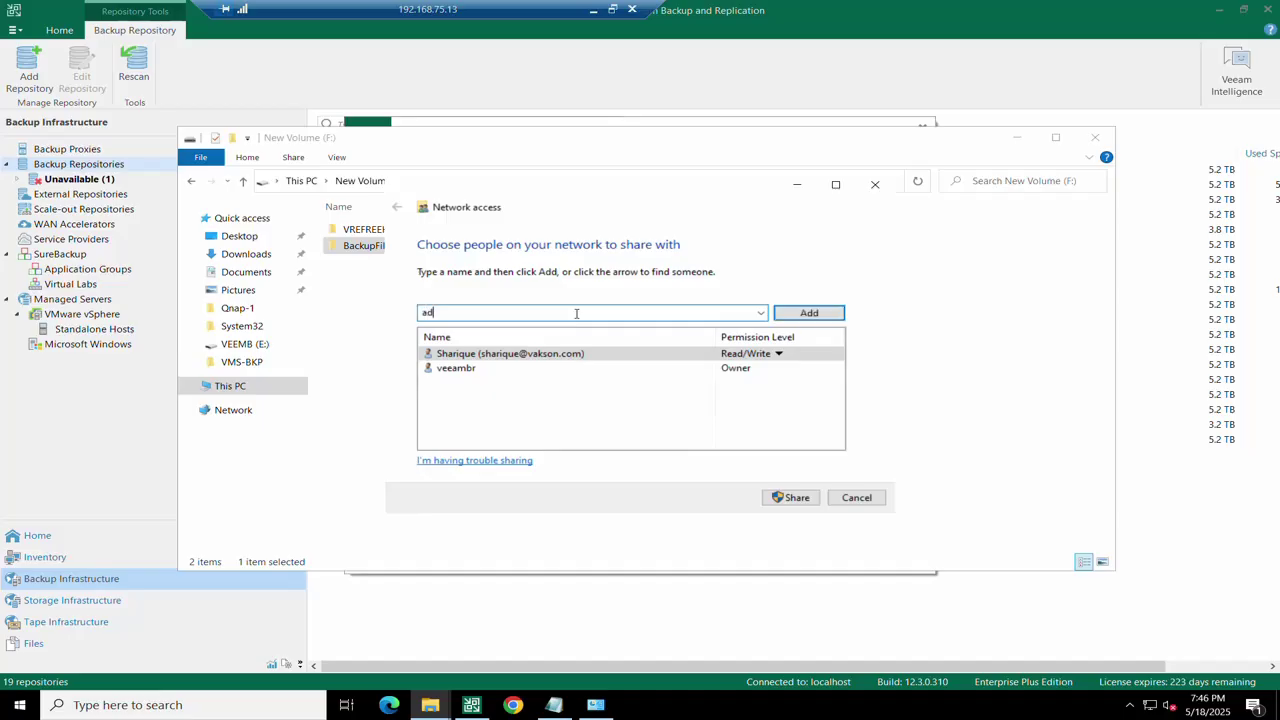
type("ministrator")
left_click(813, 314)
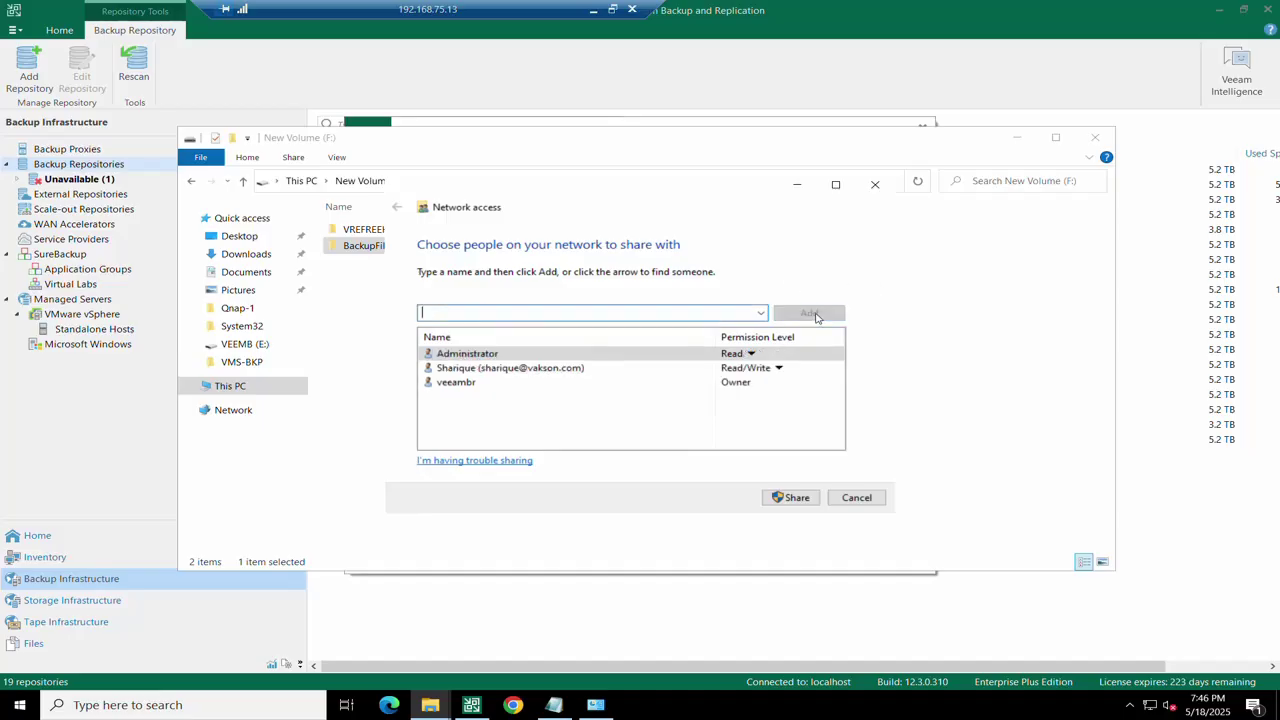
left_click(750, 354)
left_click(812, 373)
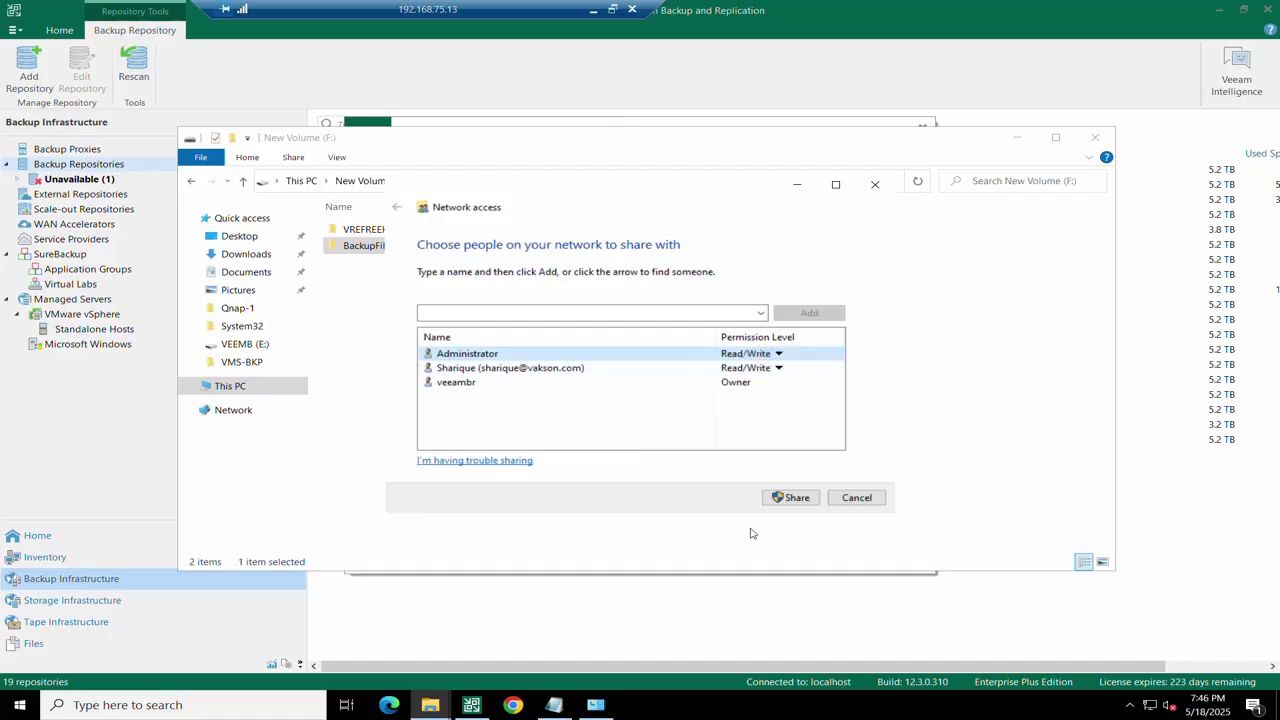
left_click(796, 498)
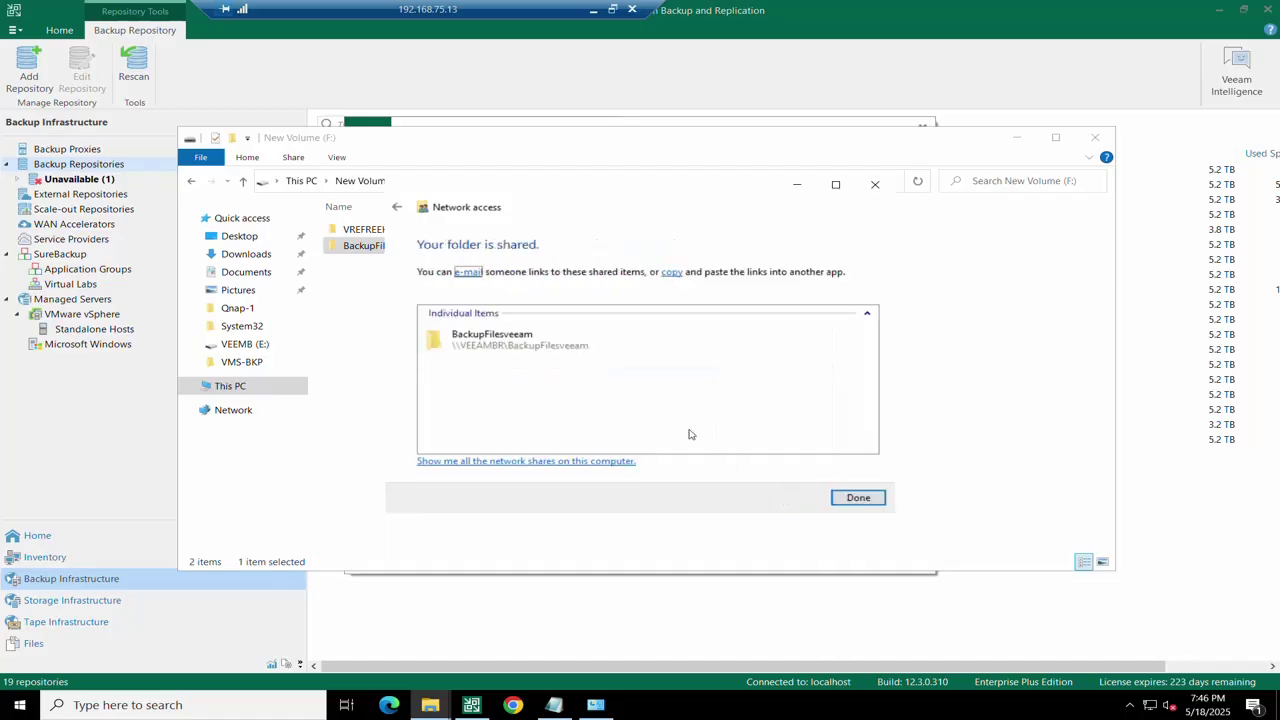
left_click(882, 500)
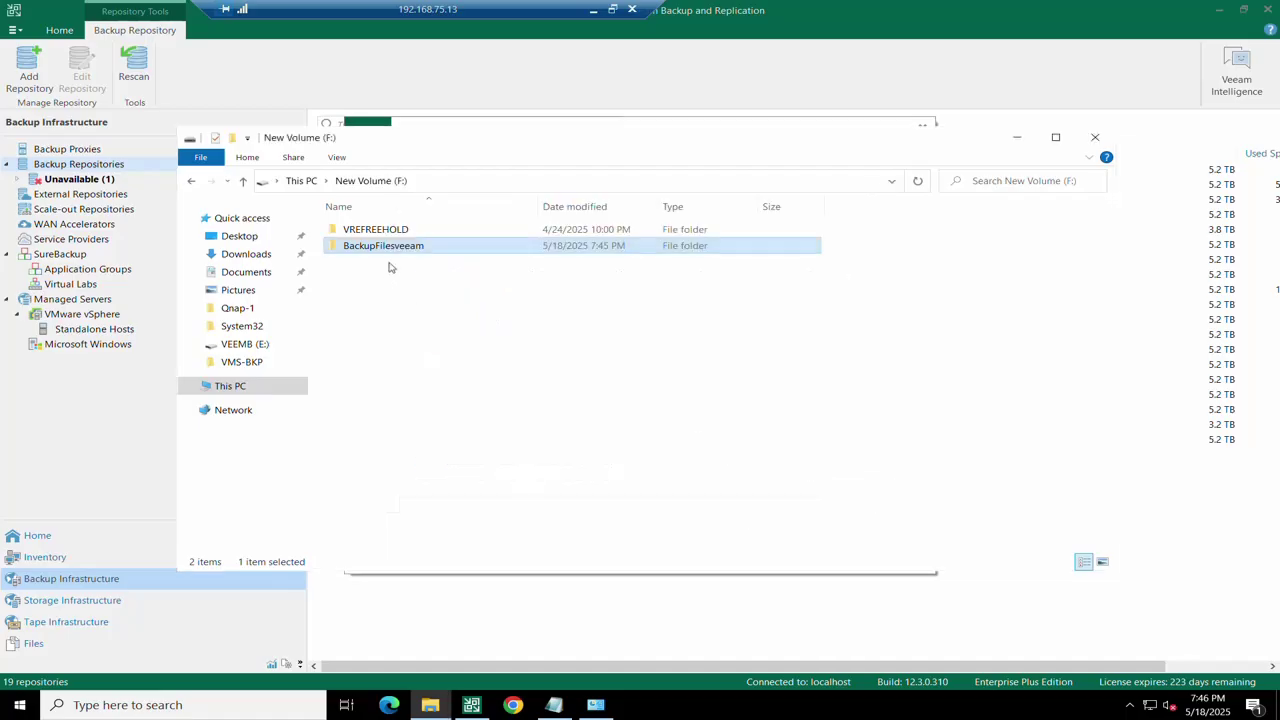
- Copy the network path of the BackupFilesveeam folder from its sharing properties
double_click(418, 248)
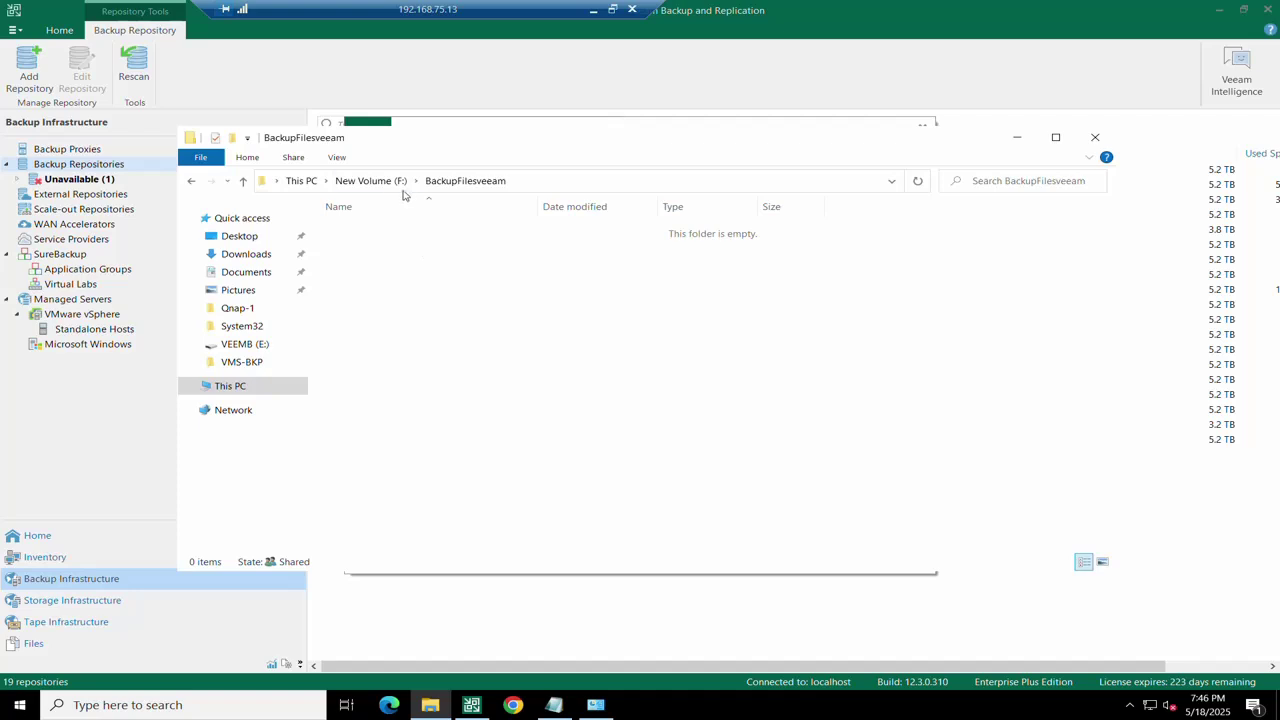
key("alt+Left")
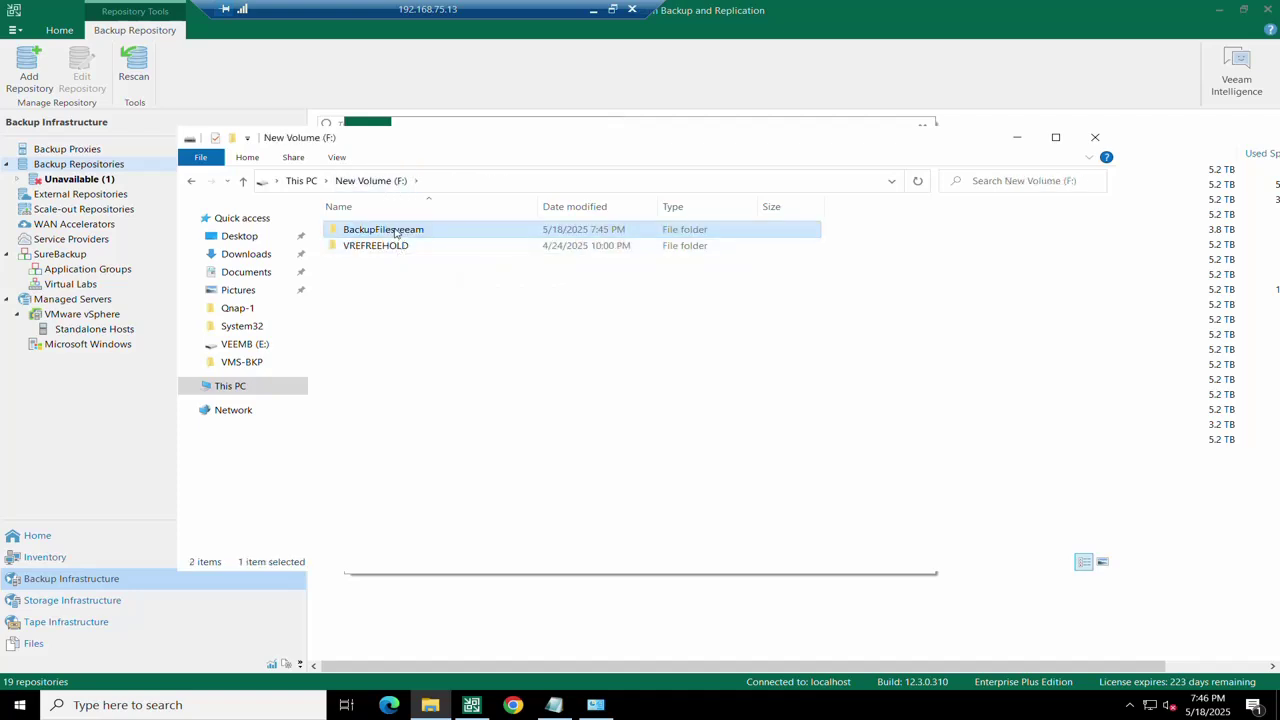
right_click(397, 232)
left_click(455, 561)
left_click(566, 323)
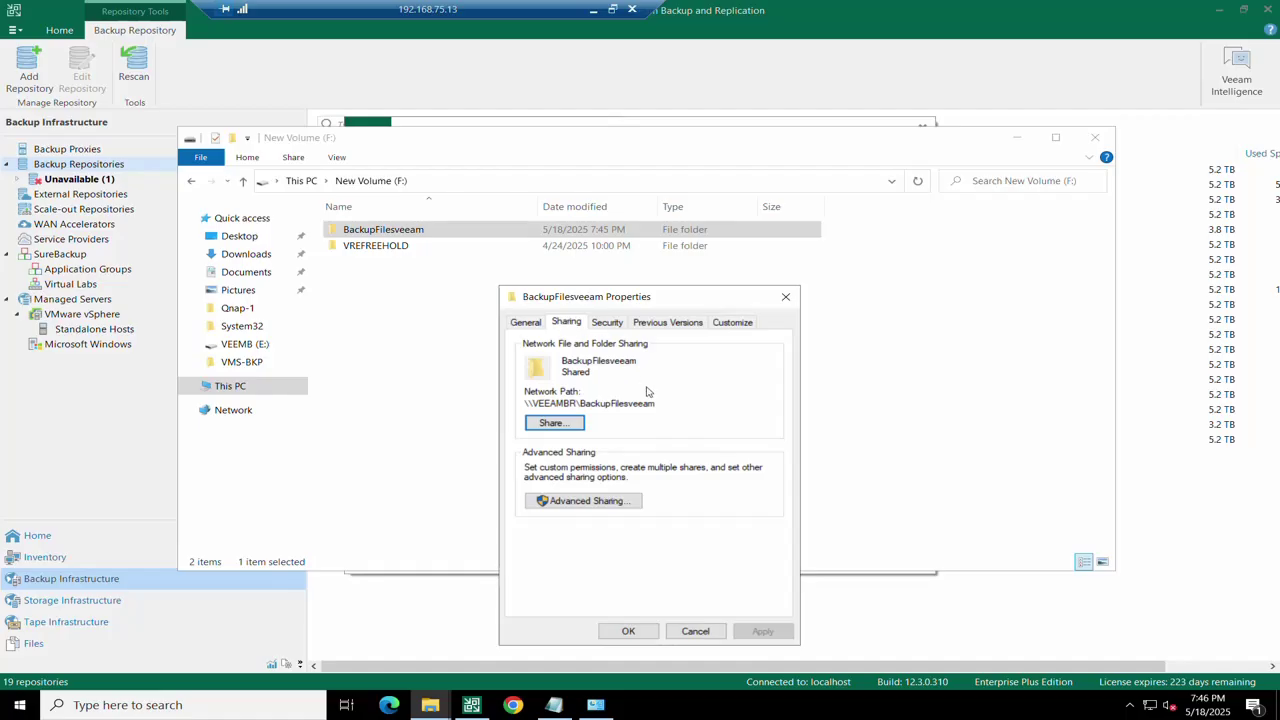
left_click_drag(660, 404, 510, 395)
key("ctrl+c")
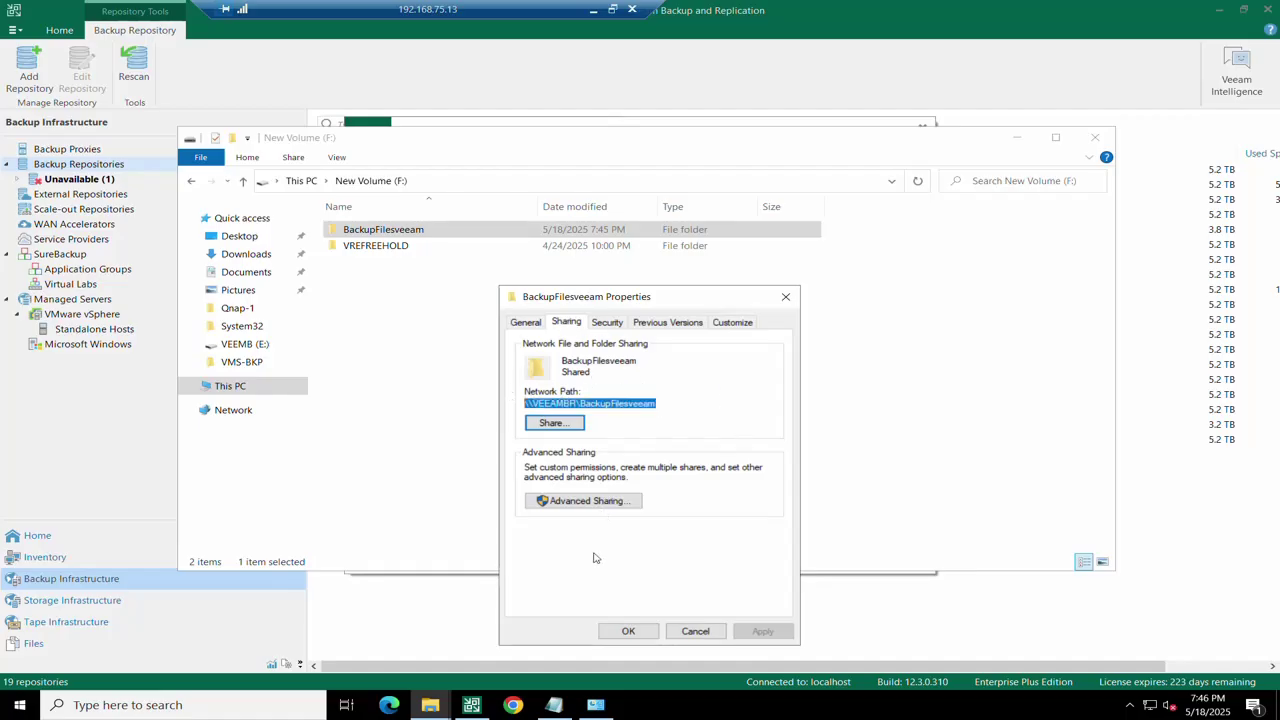
- Close the BackupFilesveeam properties, switch back to Veeam, and choose SMB share as the network attached storage type
left_click(632, 633)
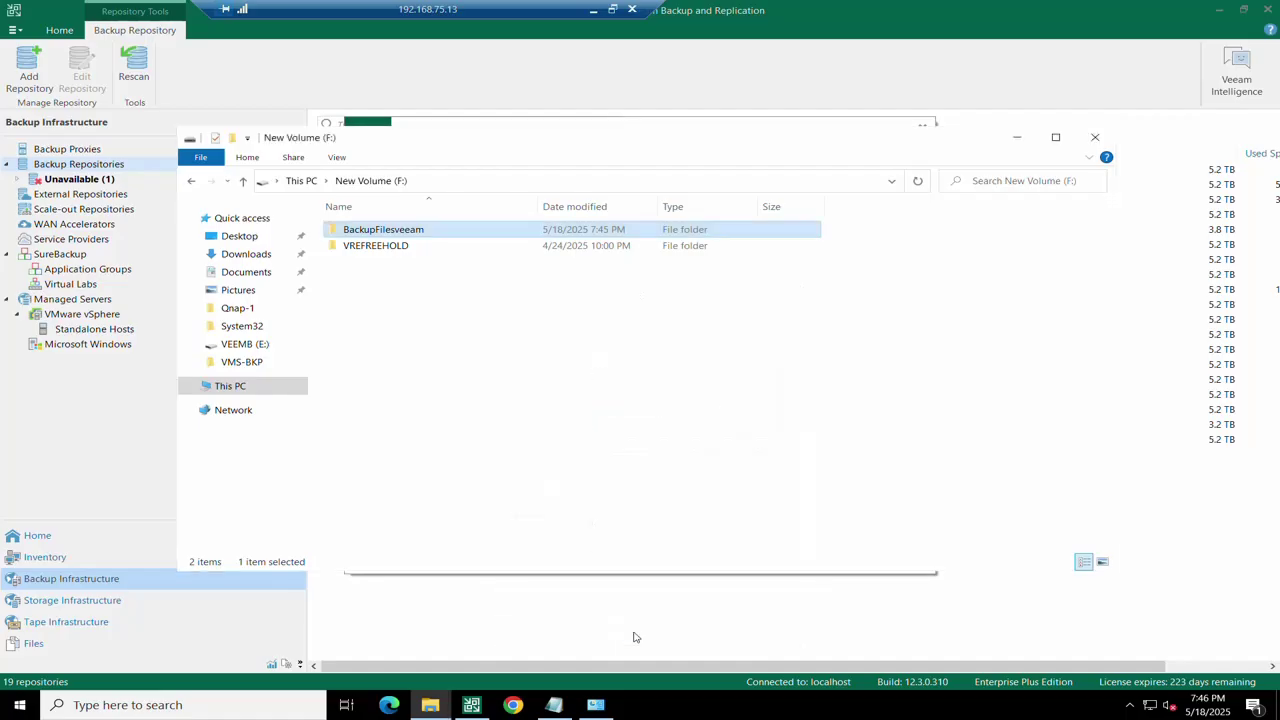
left_click(520, 645)
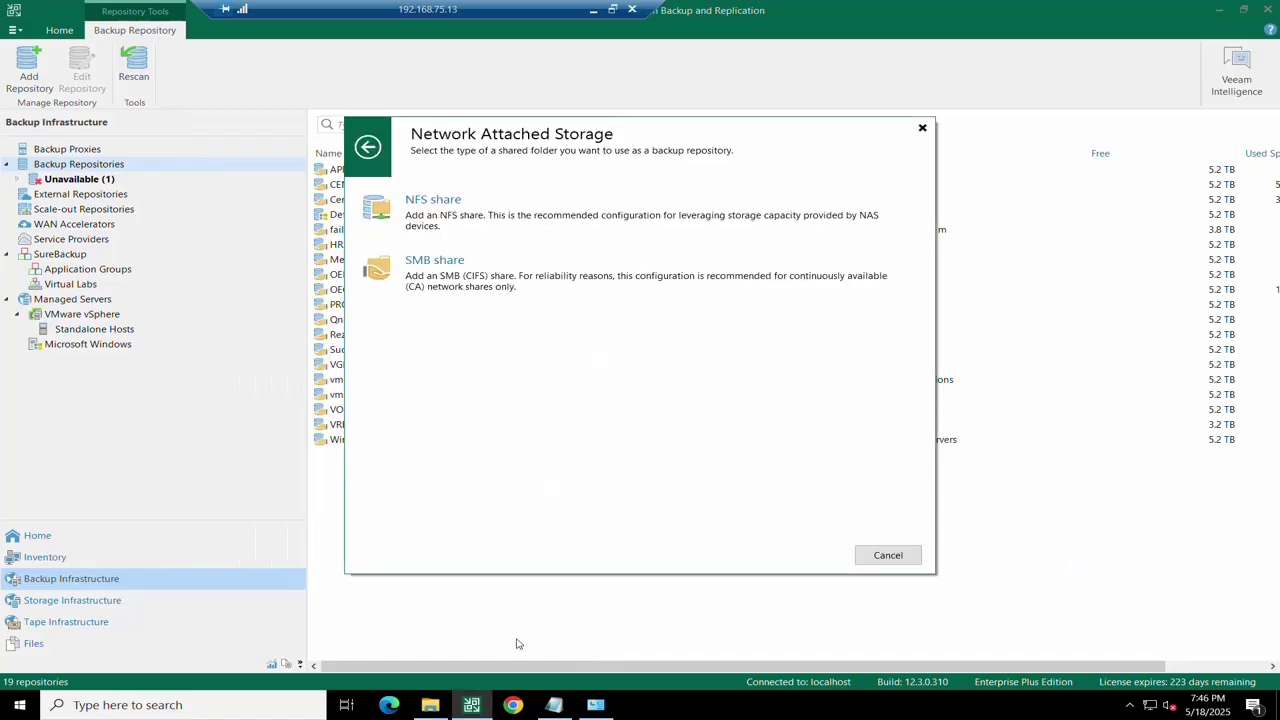
left_click(479, 276)
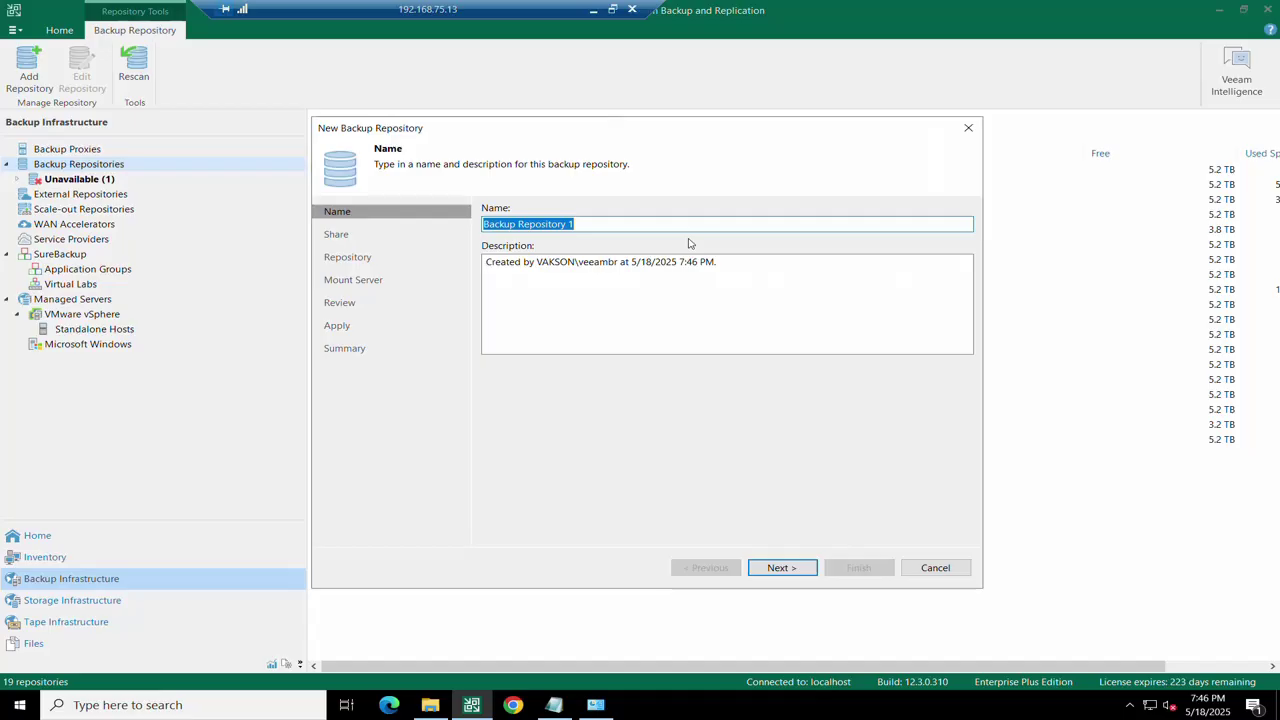
- Name the new backup repository "Fileserver Backup", replace its description with "File serve rbackup", and continue to the share settings
type("File")
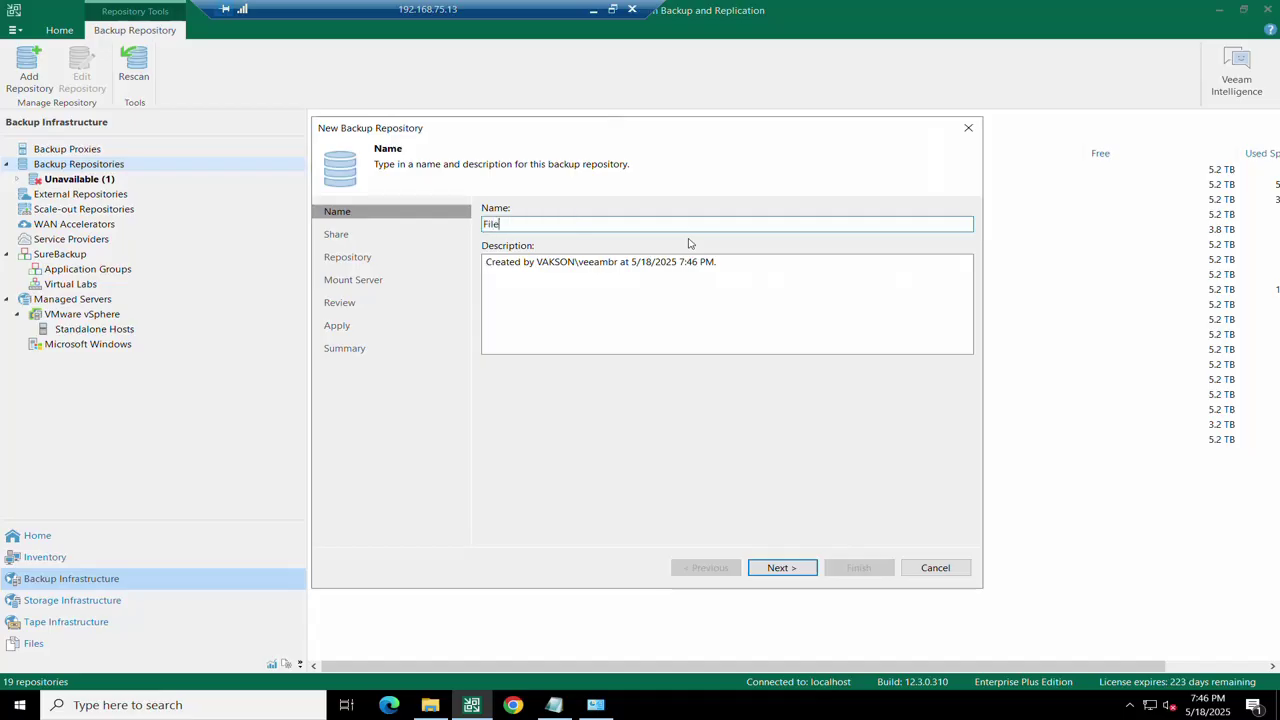
type("server Backup")
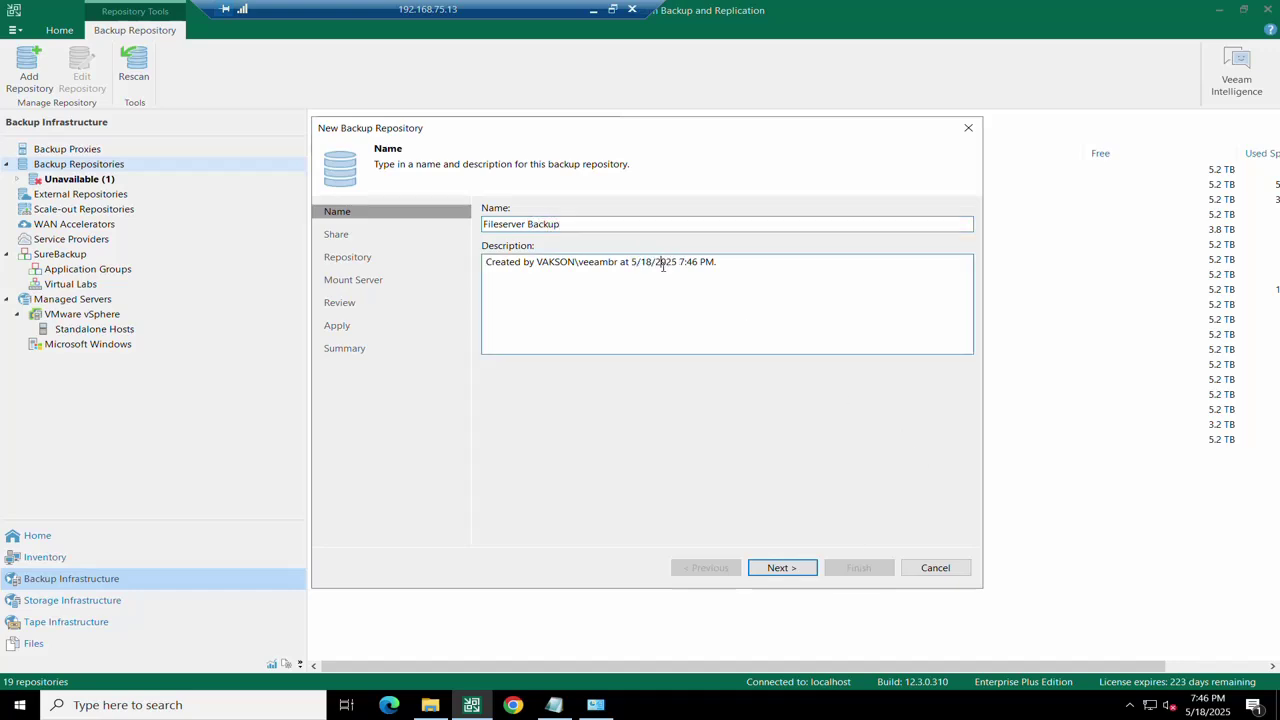
triple_click(663, 265)
key("BackSpace")
type("F")
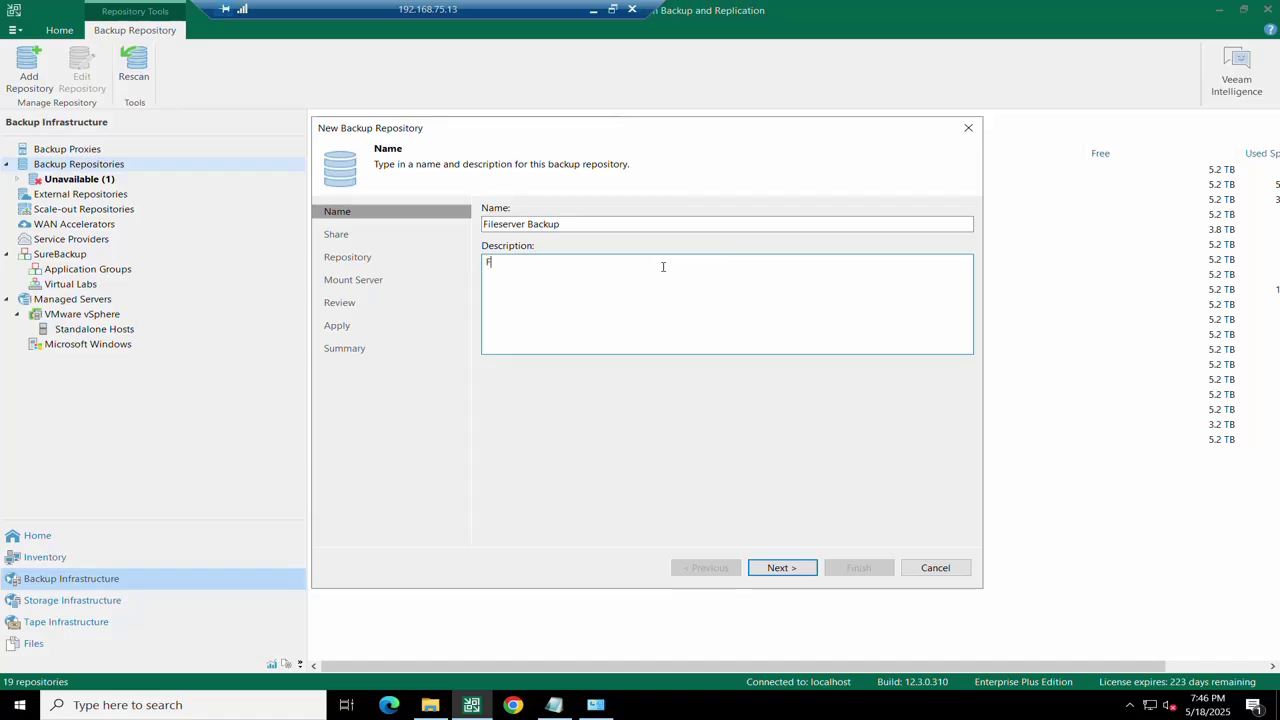
type("ile serve rbackup")
left_click(783, 569)
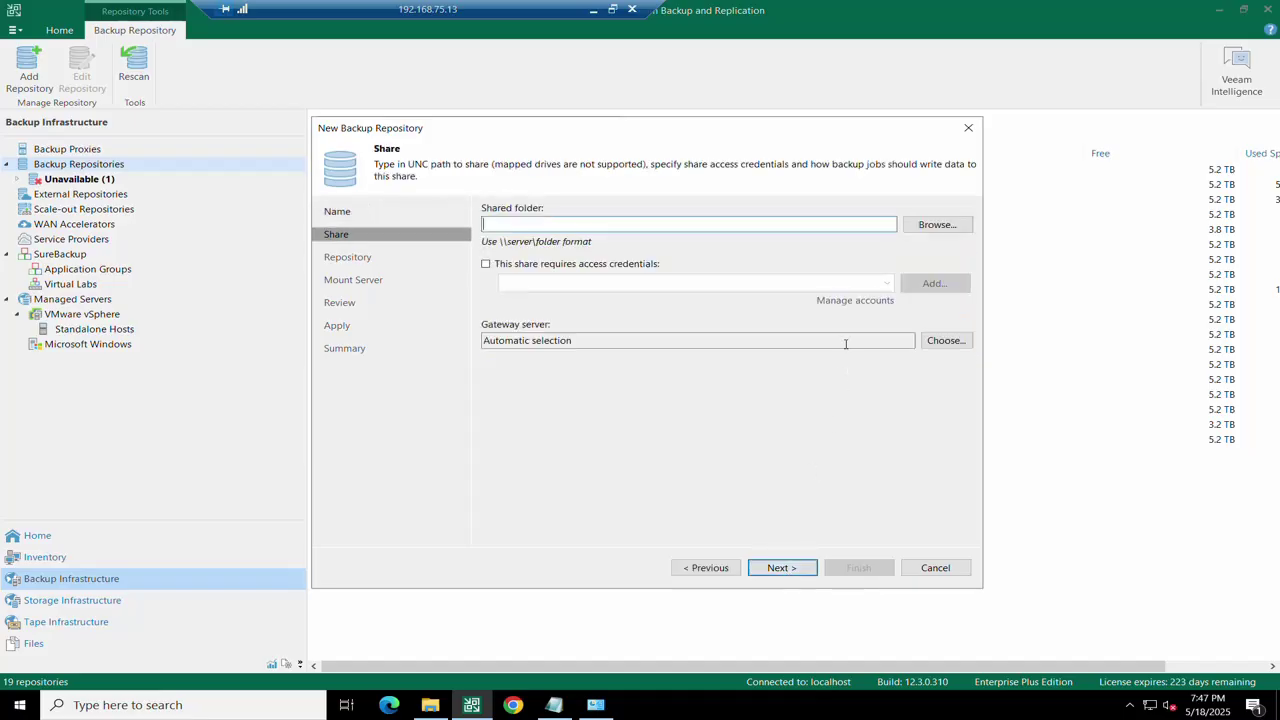
- Set the repository's shared folder to \\VEEAMBR\BackupFilesveeam without access credentials and accept the default location and load control settings
key("ctrl+v")
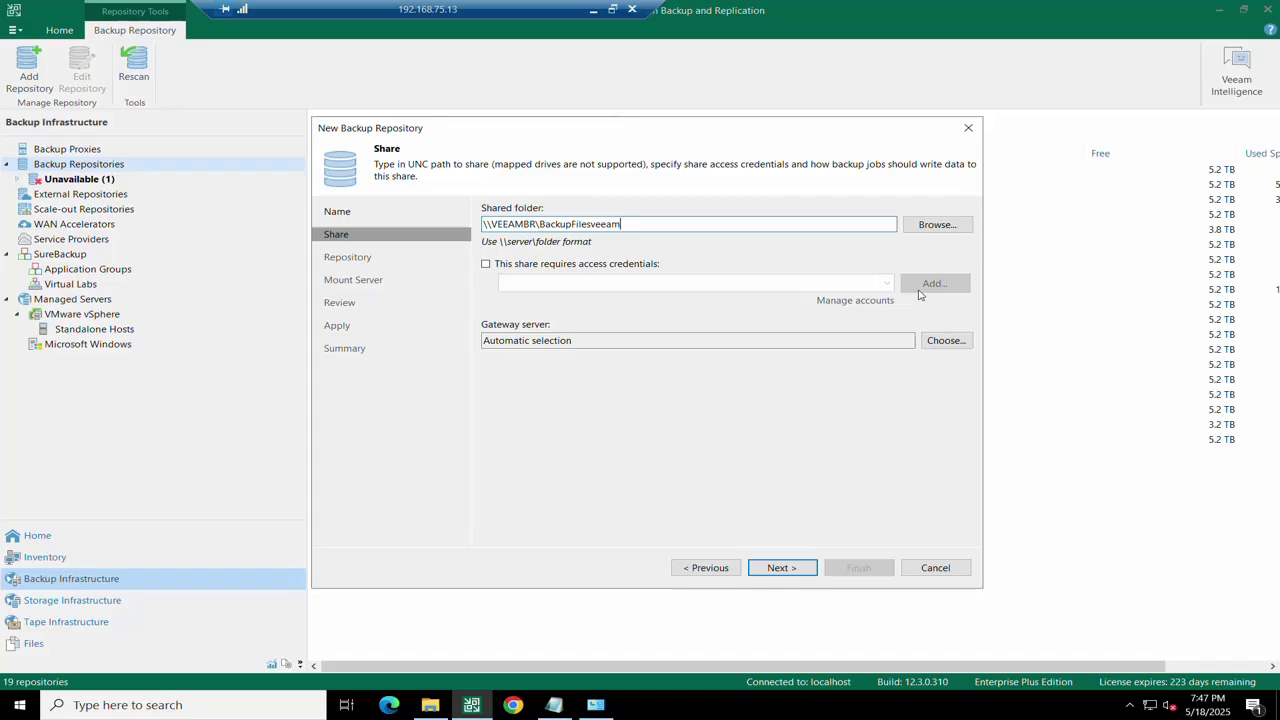
left_click(781, 568)
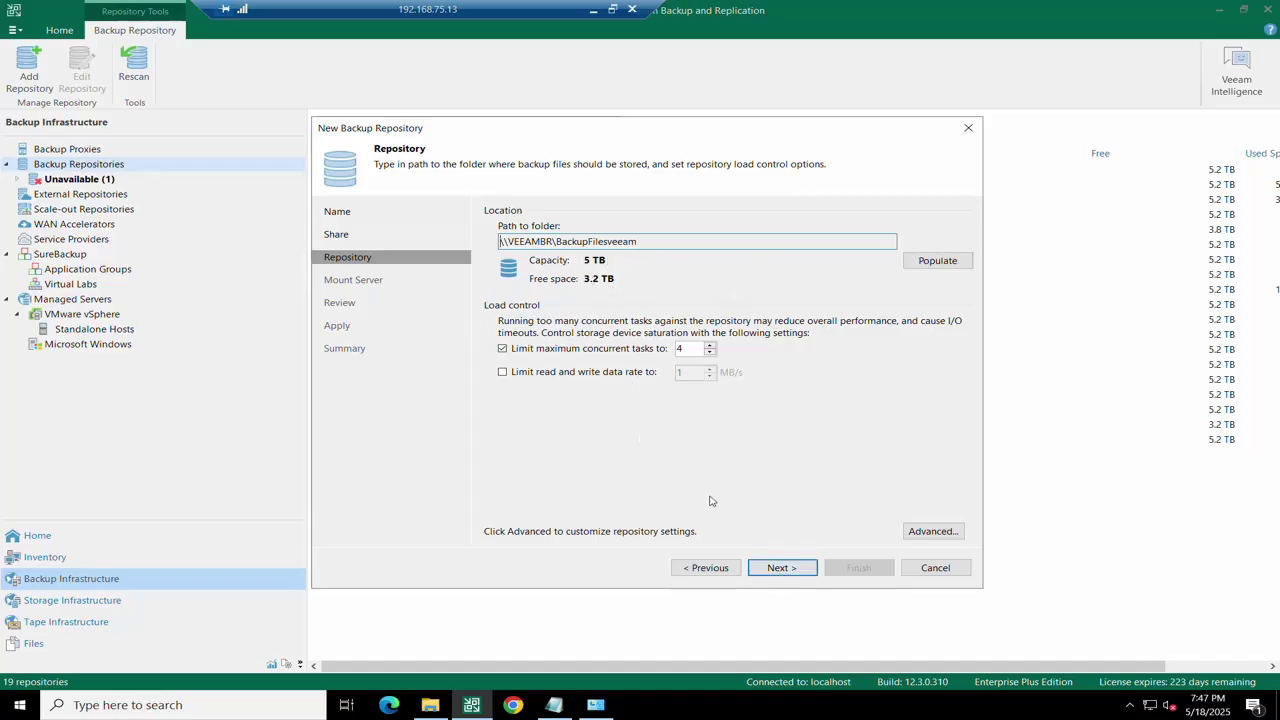
left_click(789, 569)
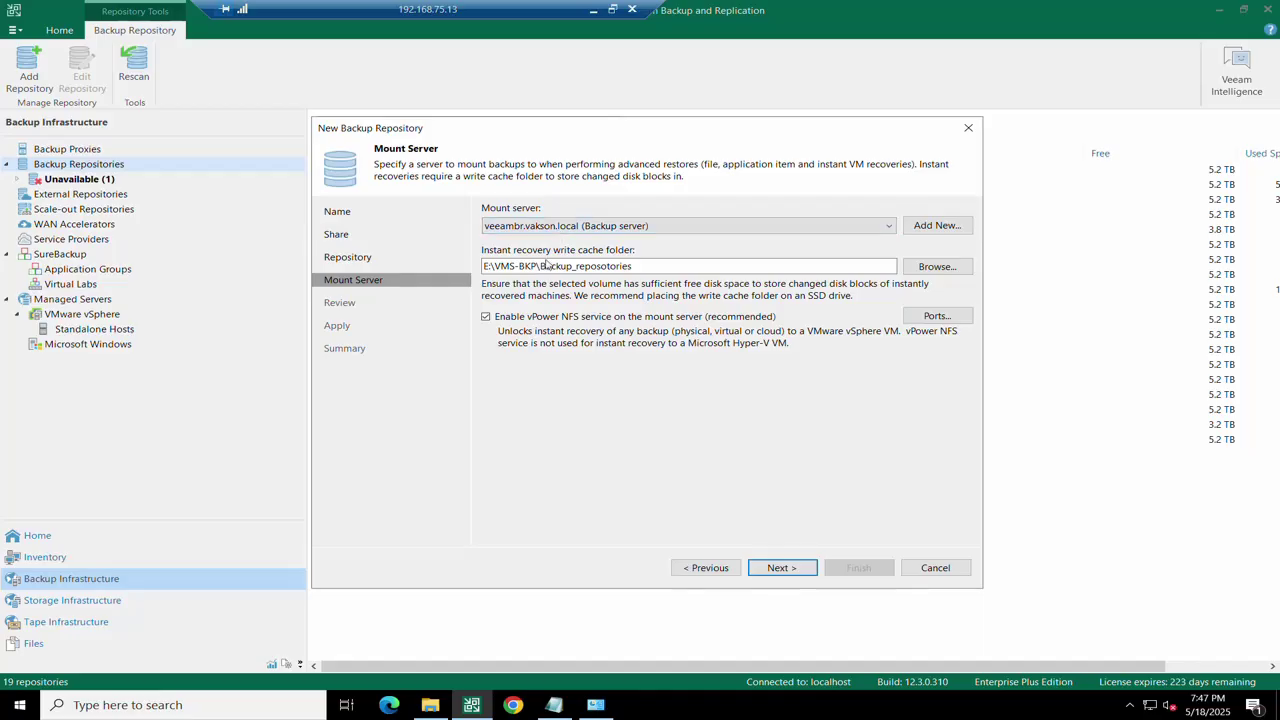
- Select veeambr.vakson.local (Backup server) as the mount server, then apply the configuration and finish creating the repository
left_click(597, 229)
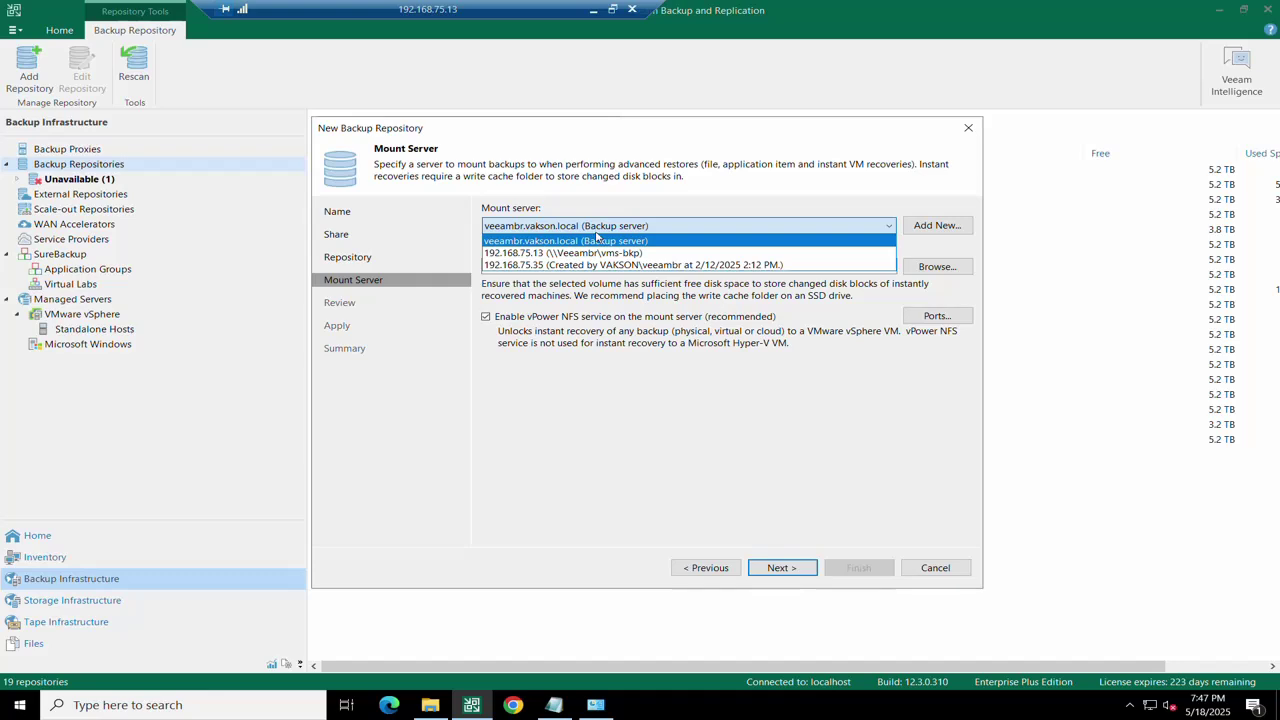
left_click(597, 240)
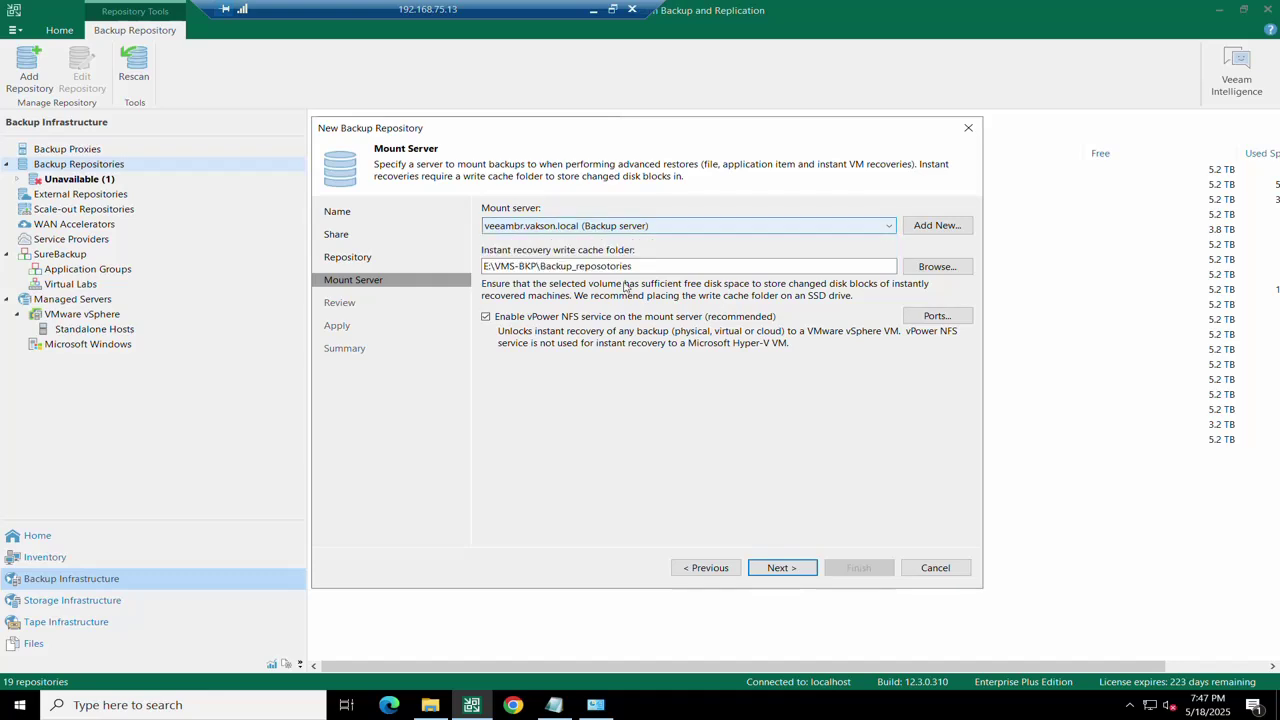
left_click(782, 568)
left_click(782, 568)
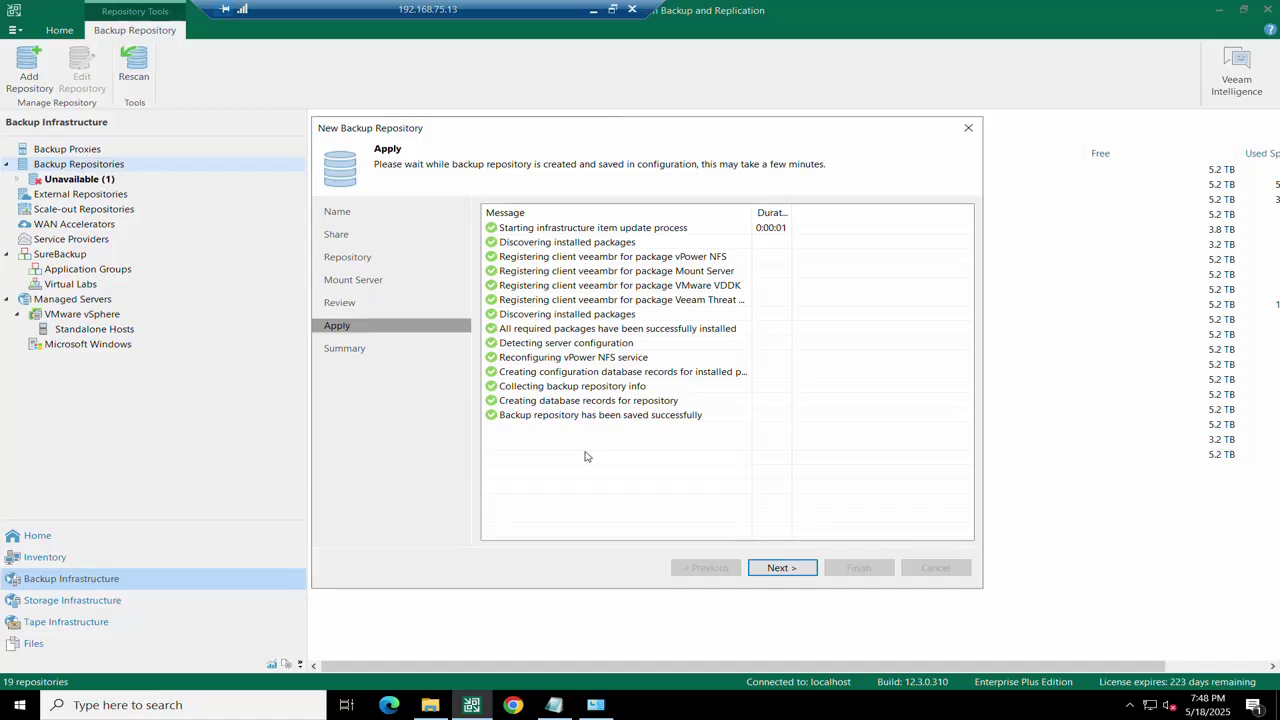
left_click(781, 568)
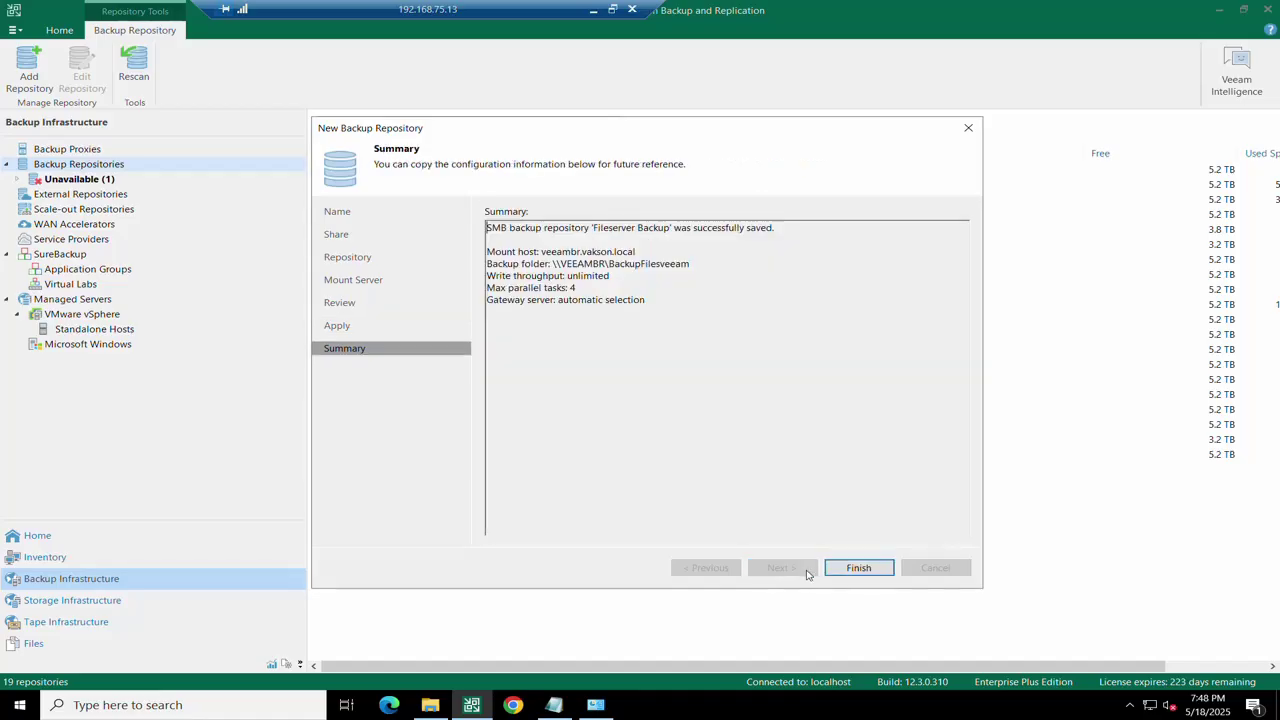
left_click(857, 568)
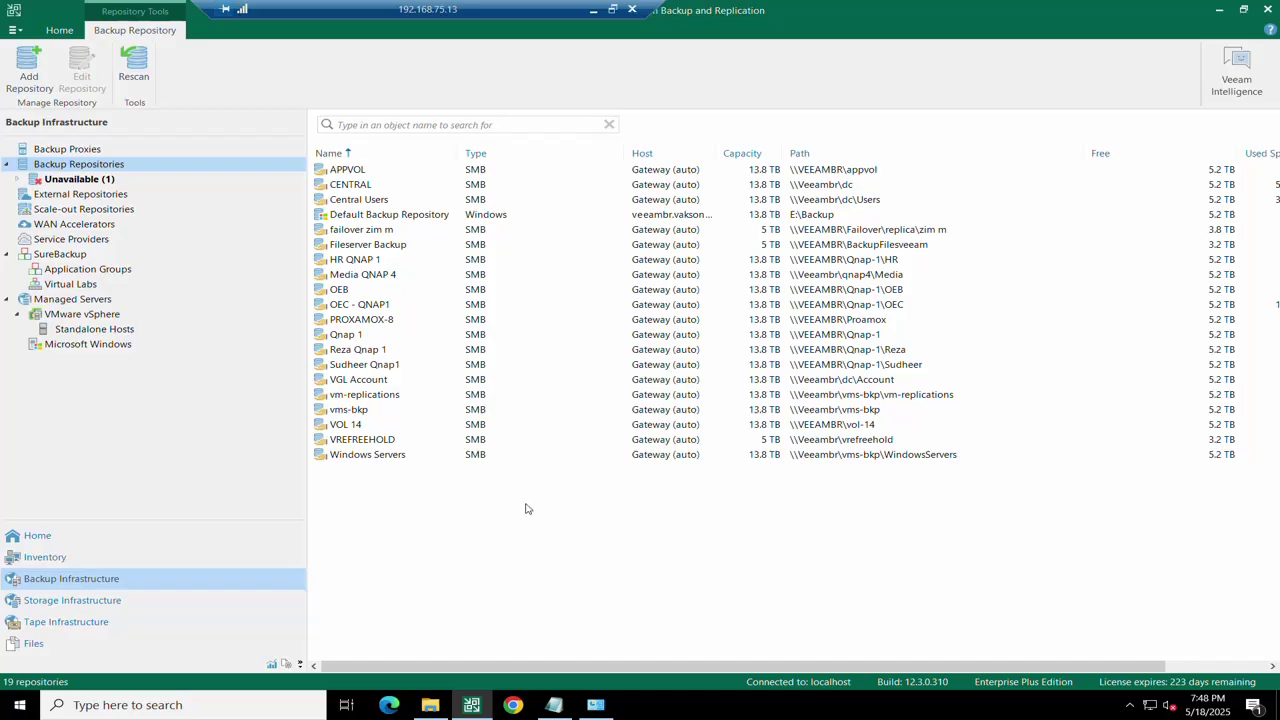
- Start adding a new SMB share to the File Shares under Unstructured Data in the inventory
left_click(94, 558)
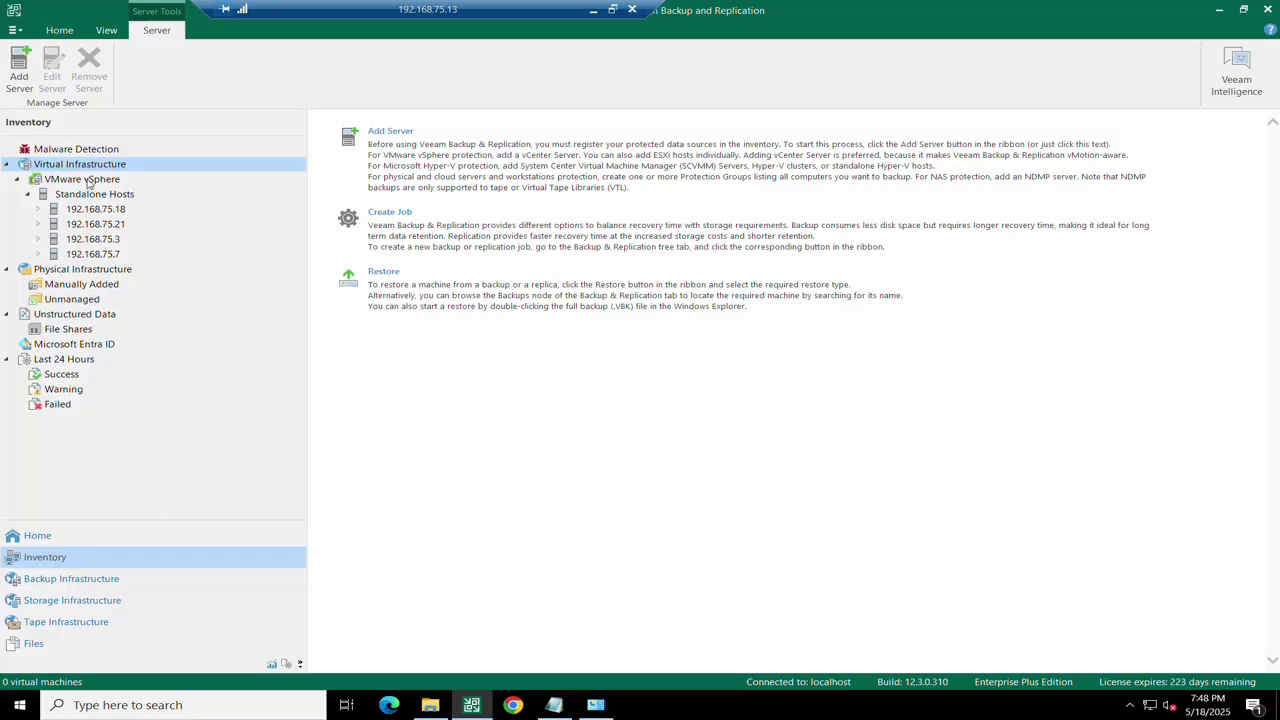
left_click(57, 30)
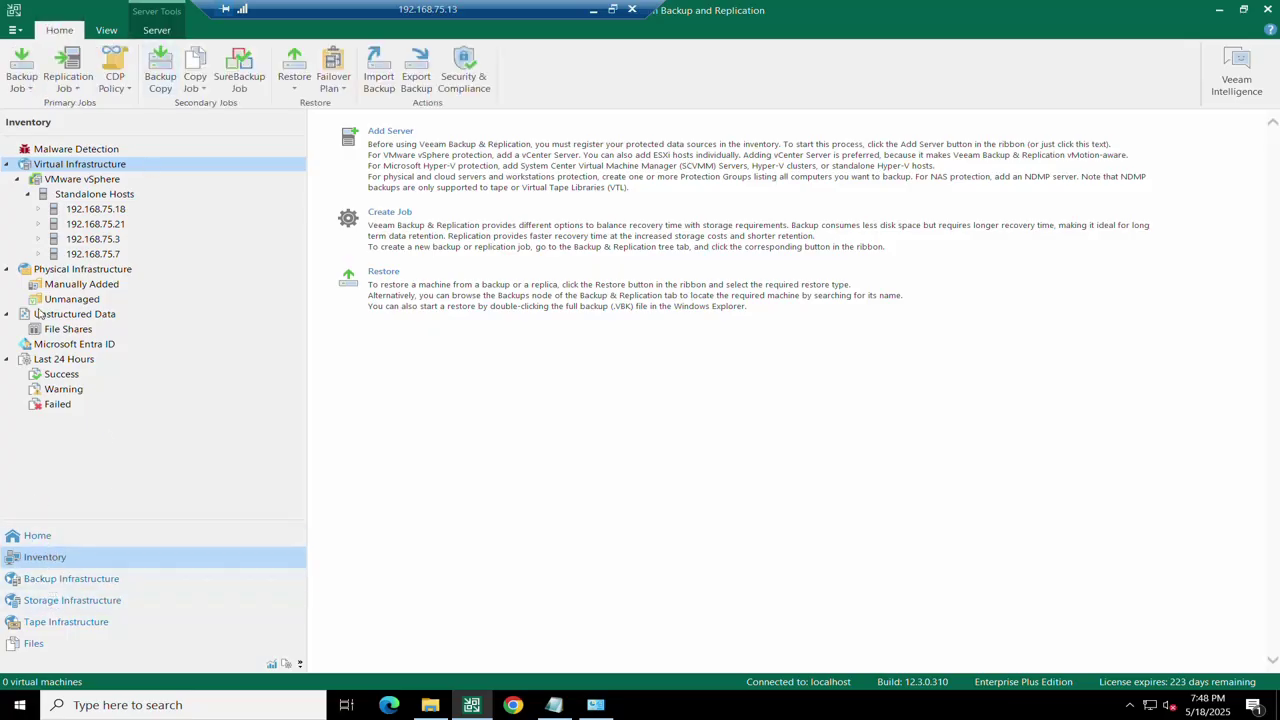
left_click(16, 180)
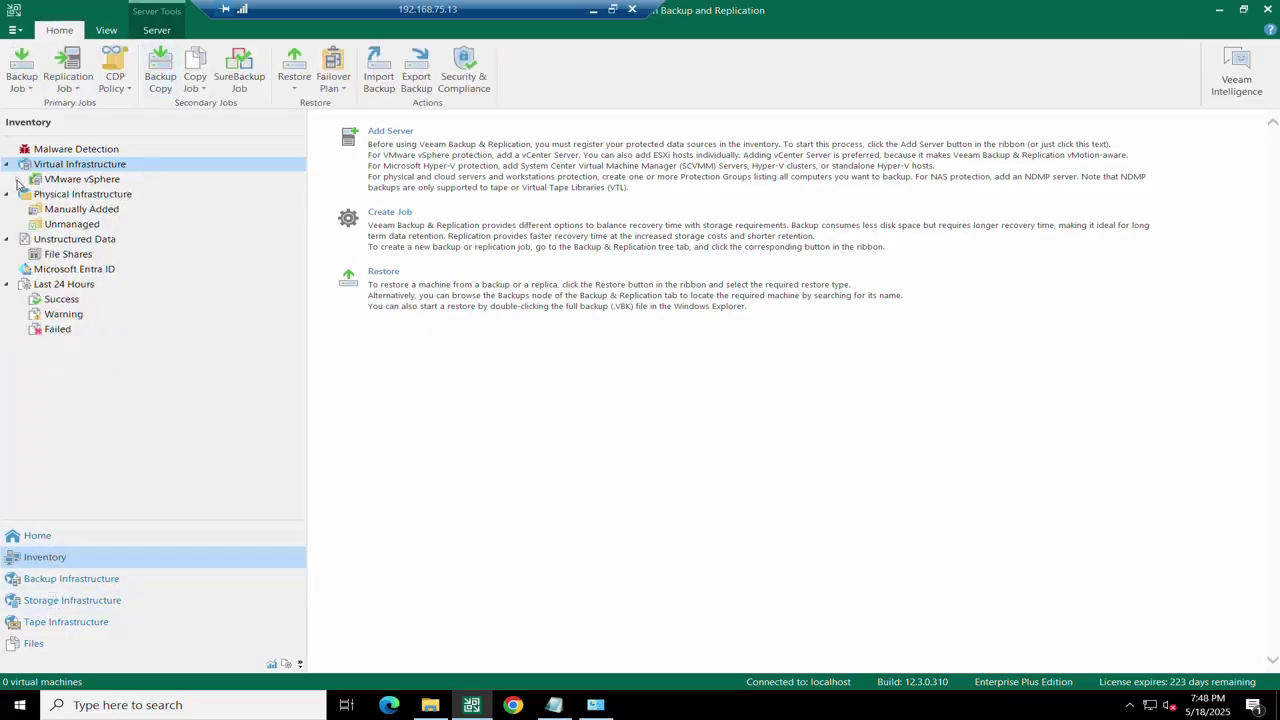
left_click(78, 258)
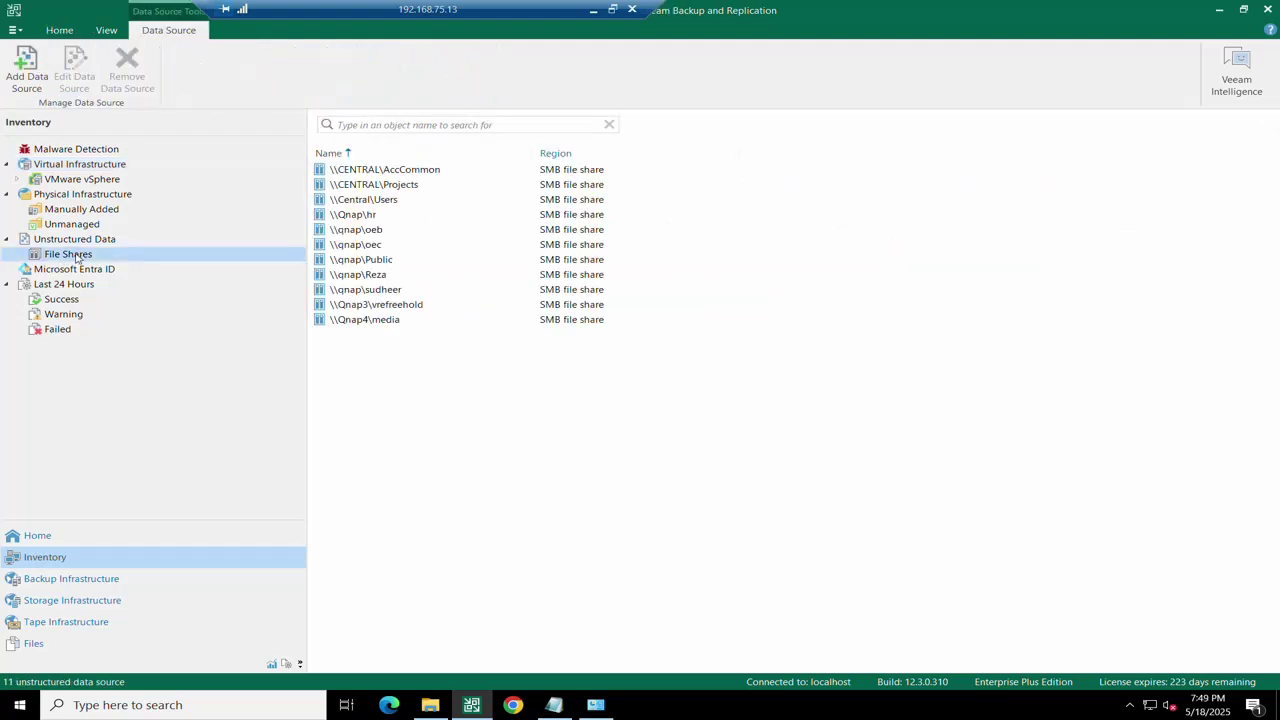
right_click(78, 258)
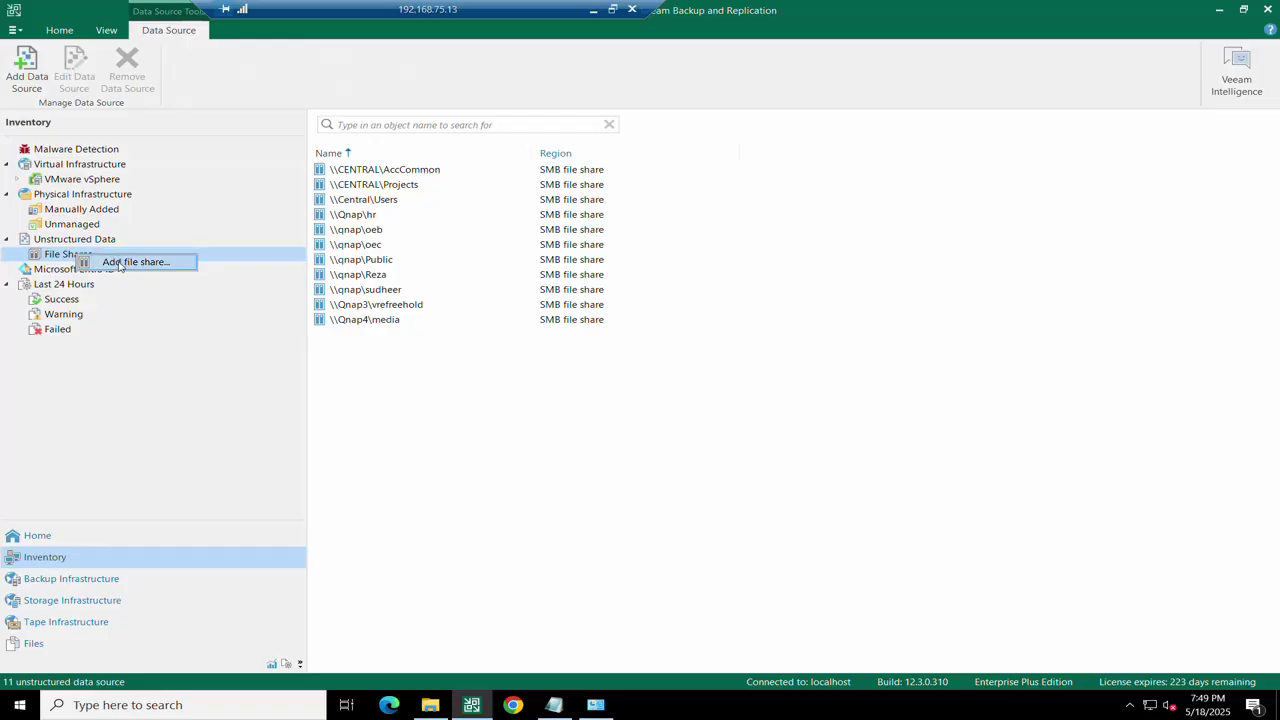
left_click(119, 263)
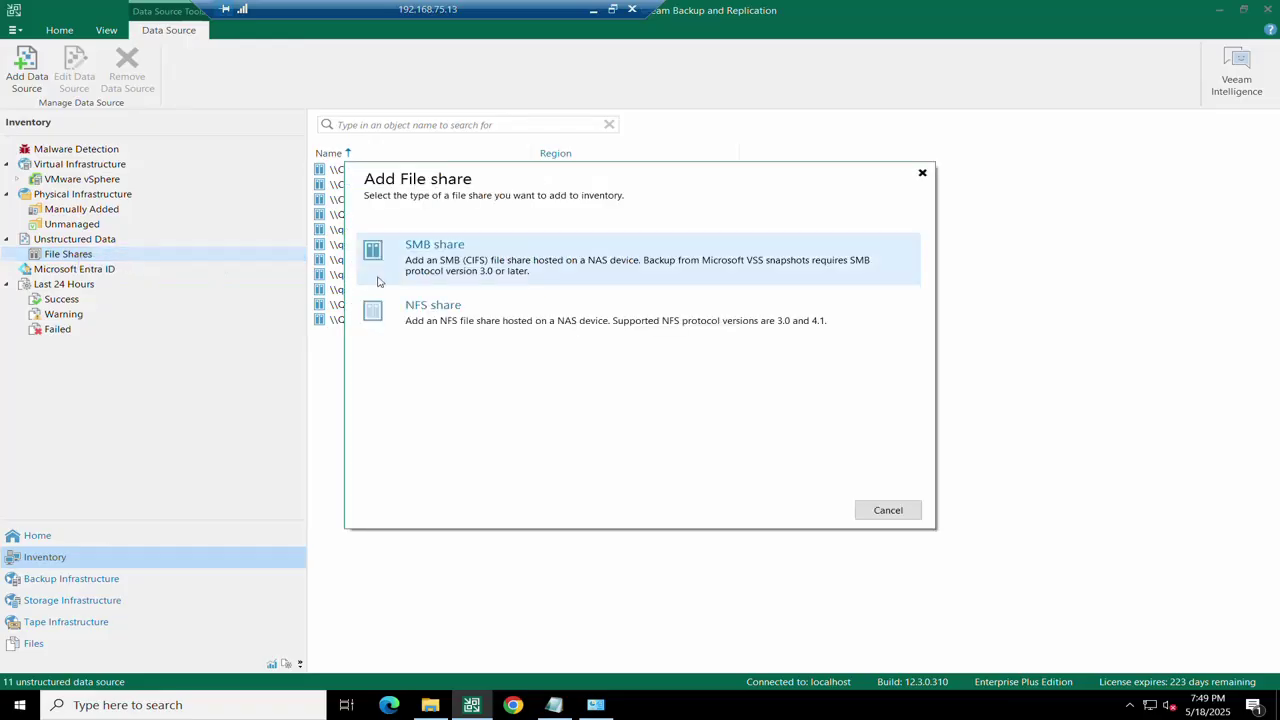
left_click(466, 280)
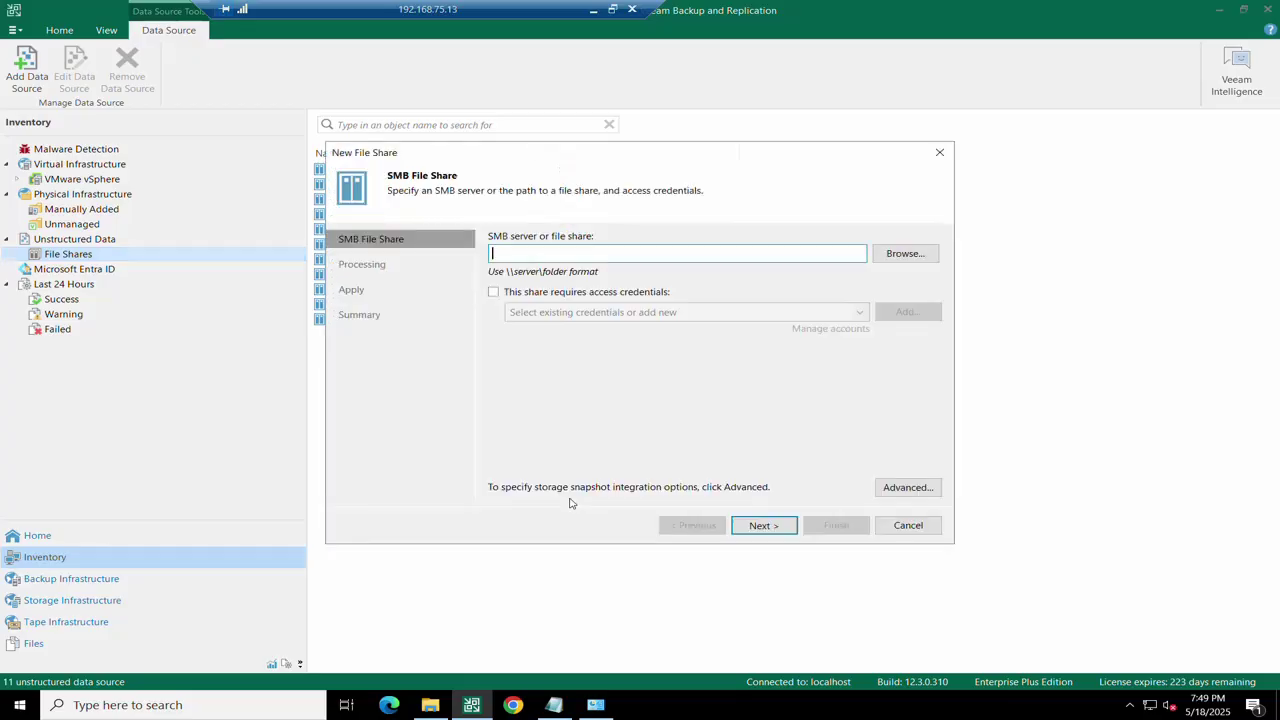
- Copy the network path of the vrefreehold folder from File Explorer and enter \\192.168.75.13\vrefreehold as the SMB file share
key("alt+Tab")
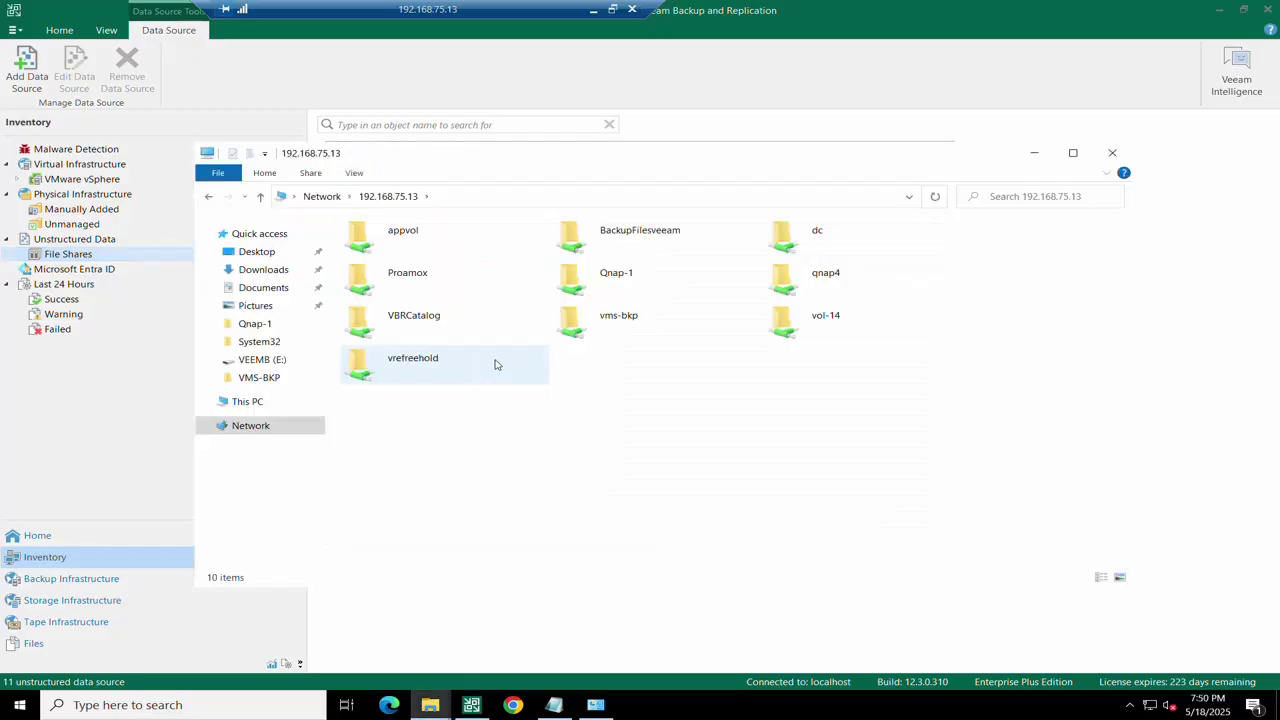
double_click(494, 364)
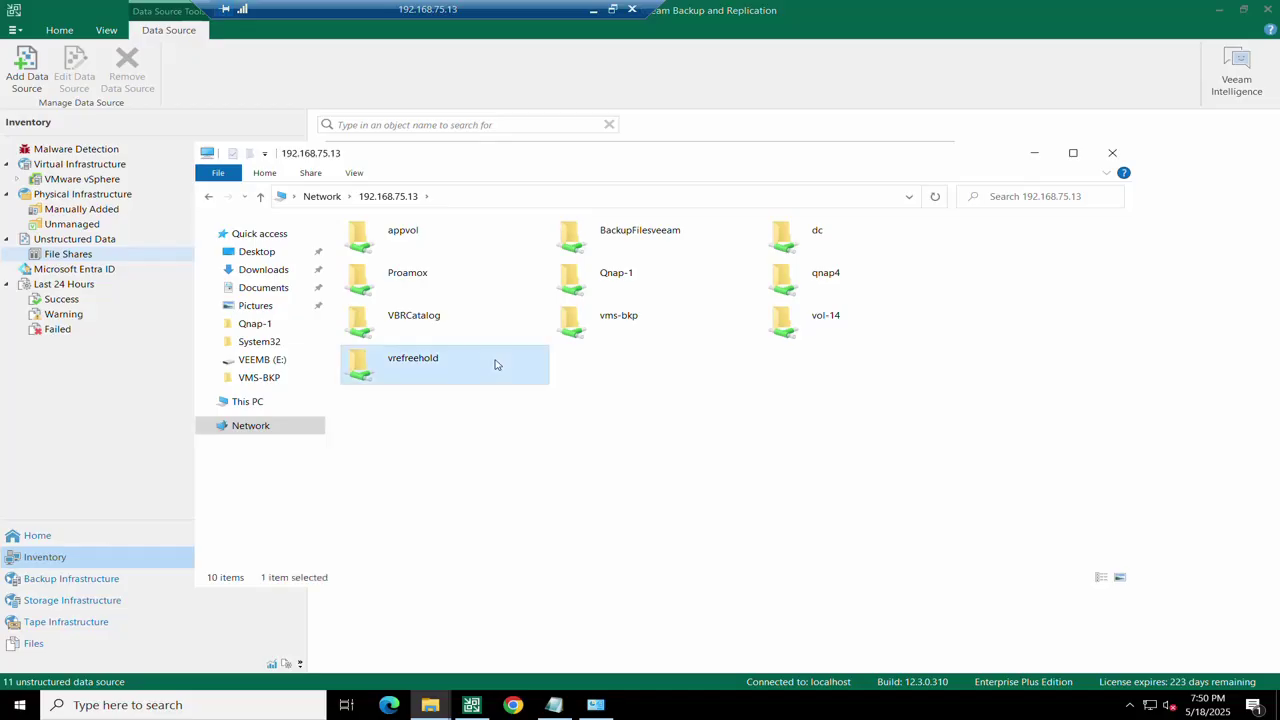
left_click(547, 202)
key("ctrl+c")
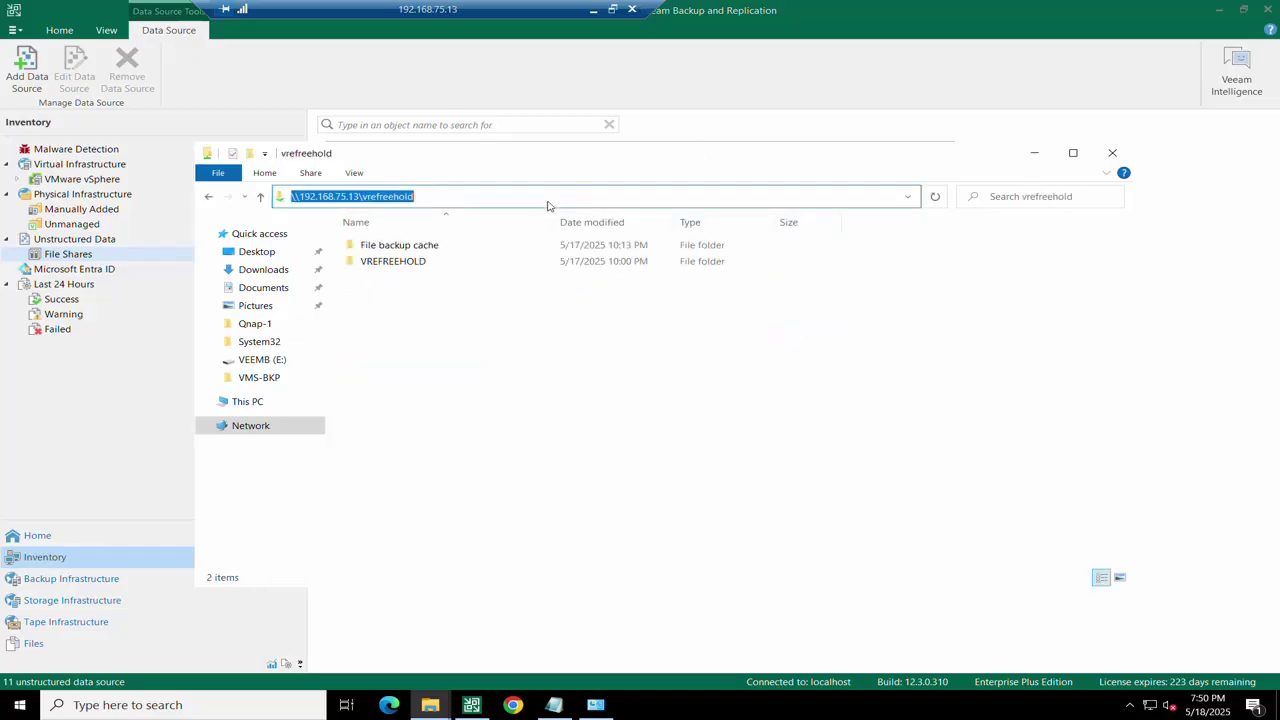
left_click(1034, 153)
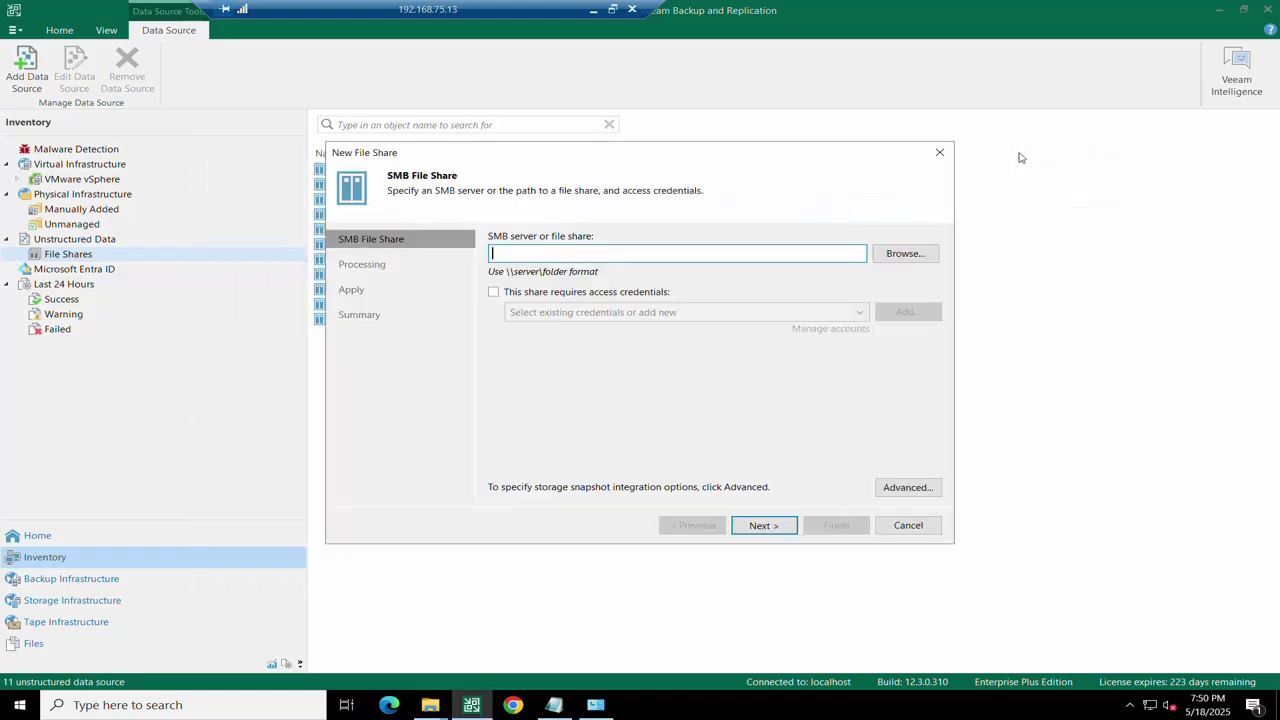
key("ctrl+v")
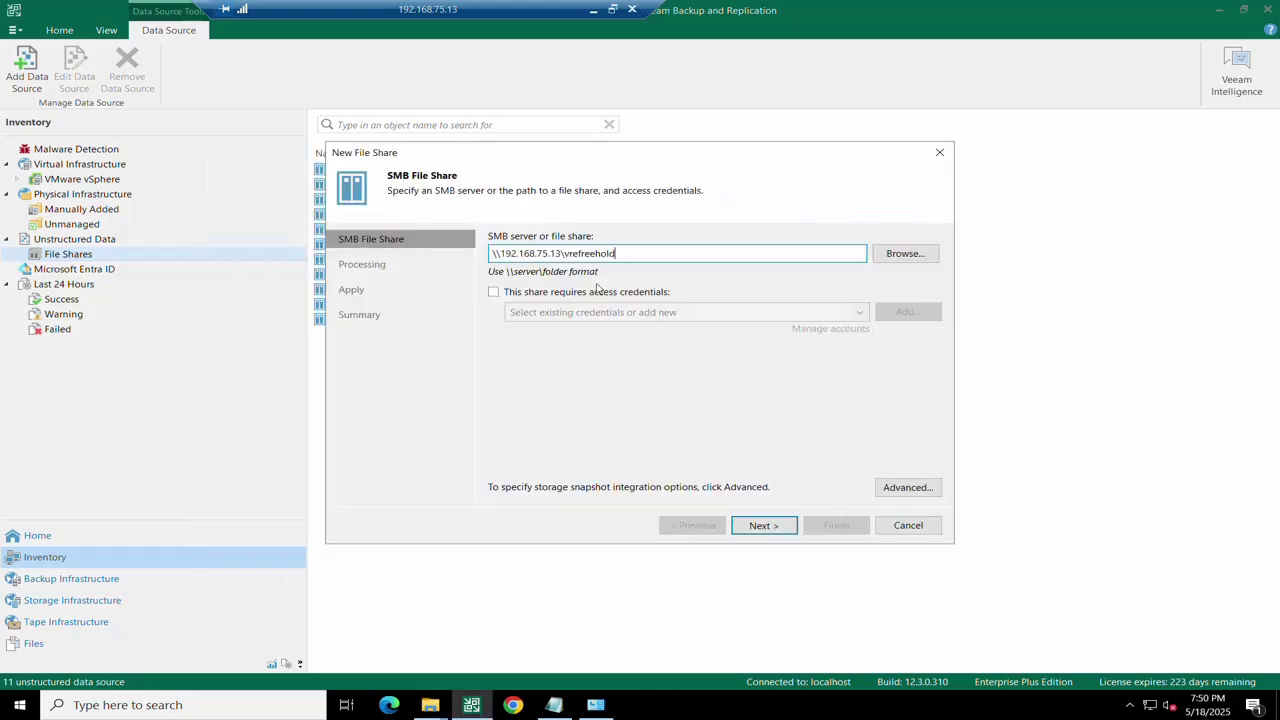
- Require access credentials for the share, add an account with its username and password, and continue to the processing settings
left_click(493, 292)
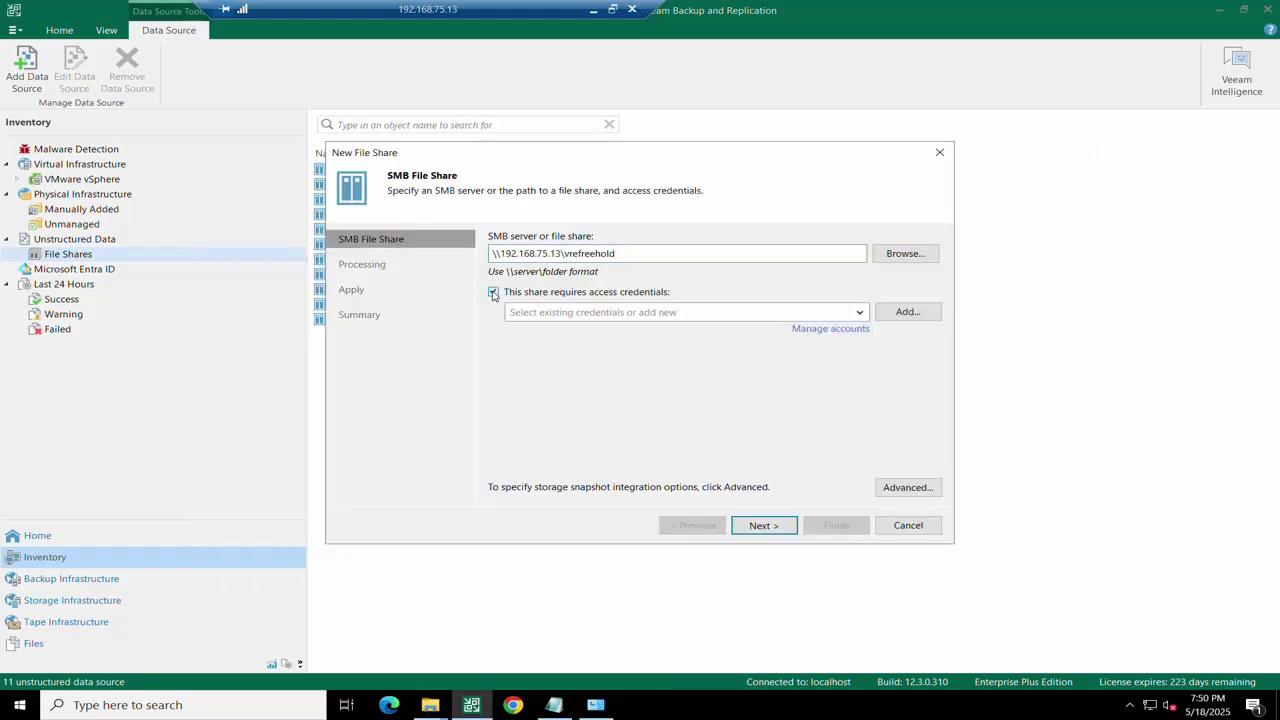
left_click(897, 316)
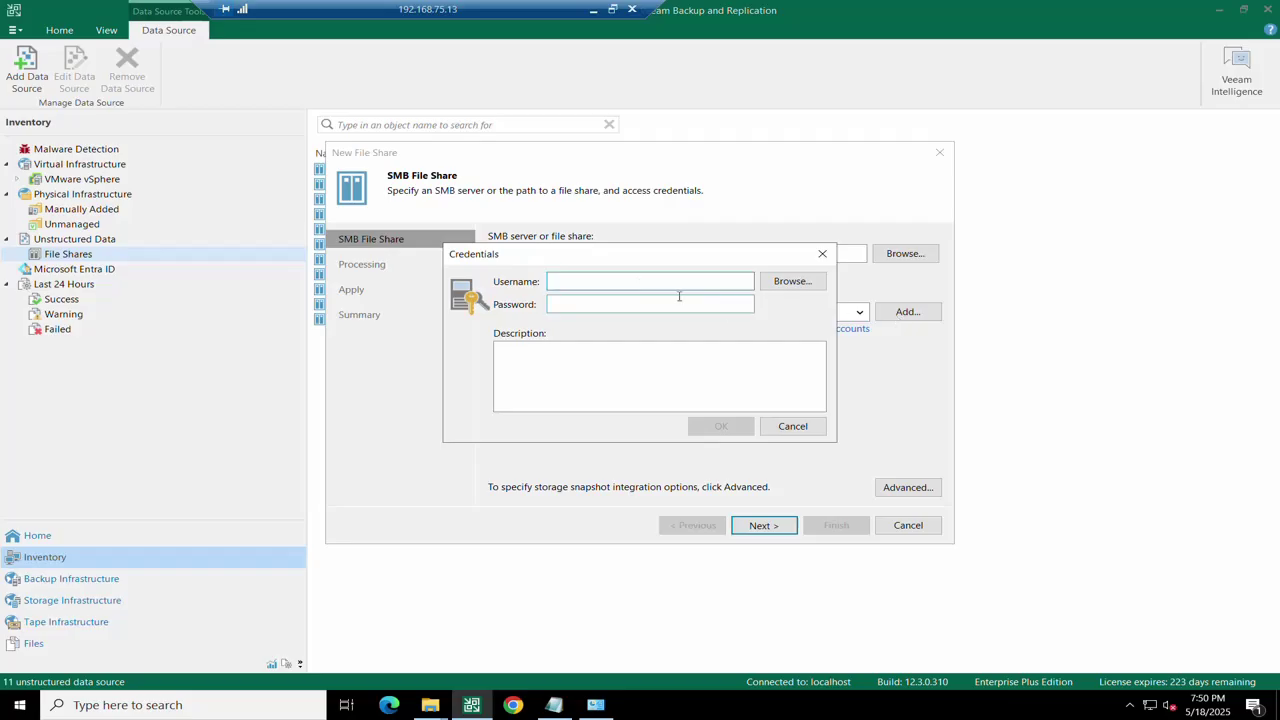
type("sharique")
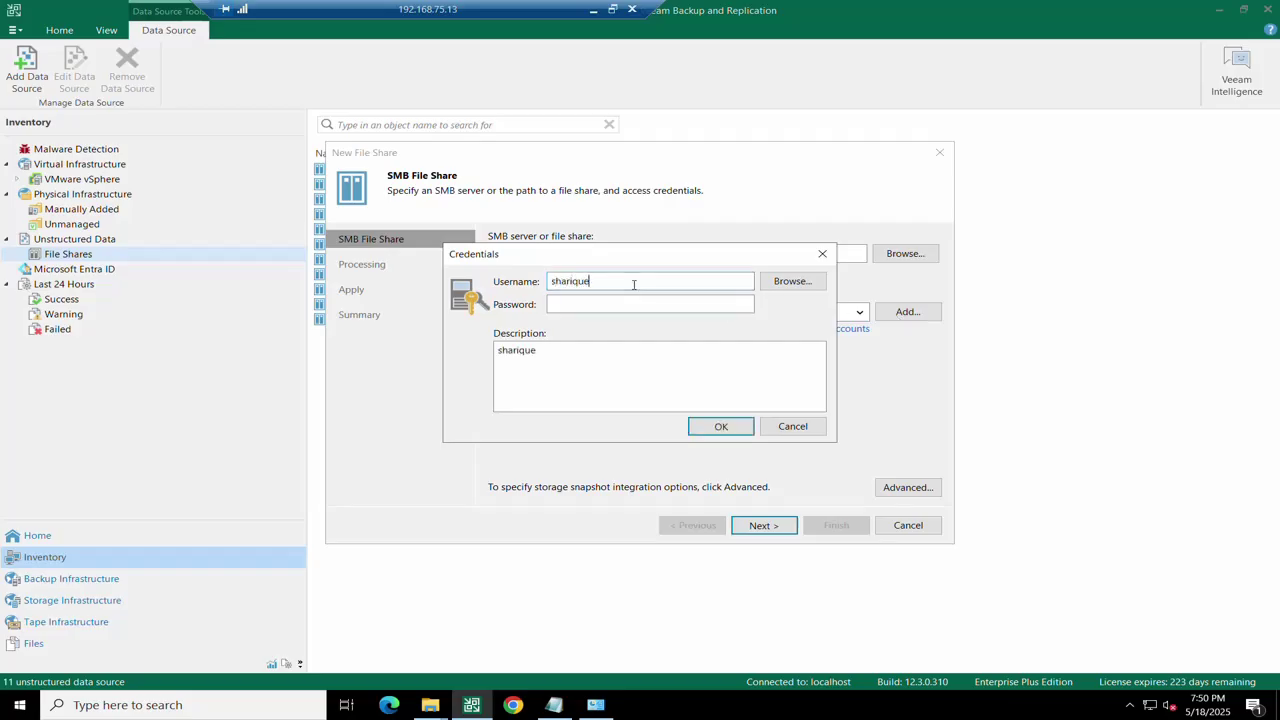
key("Tab")
type("***")
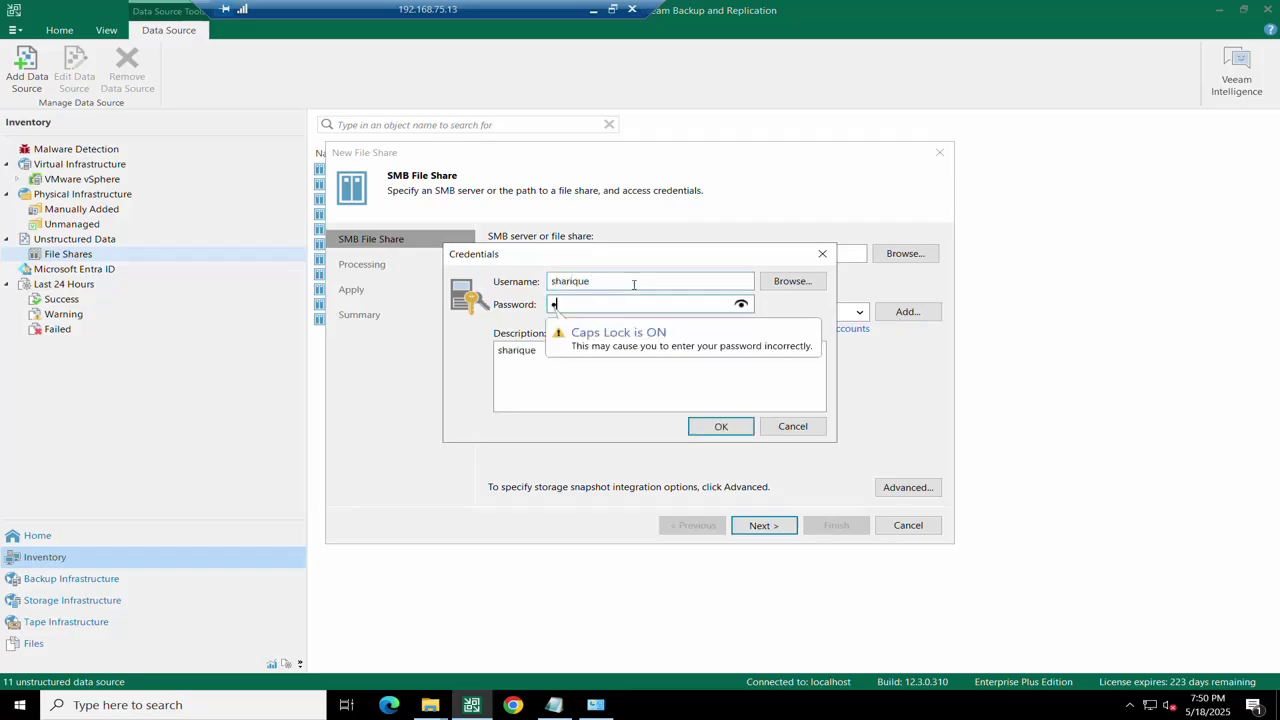
type("********")
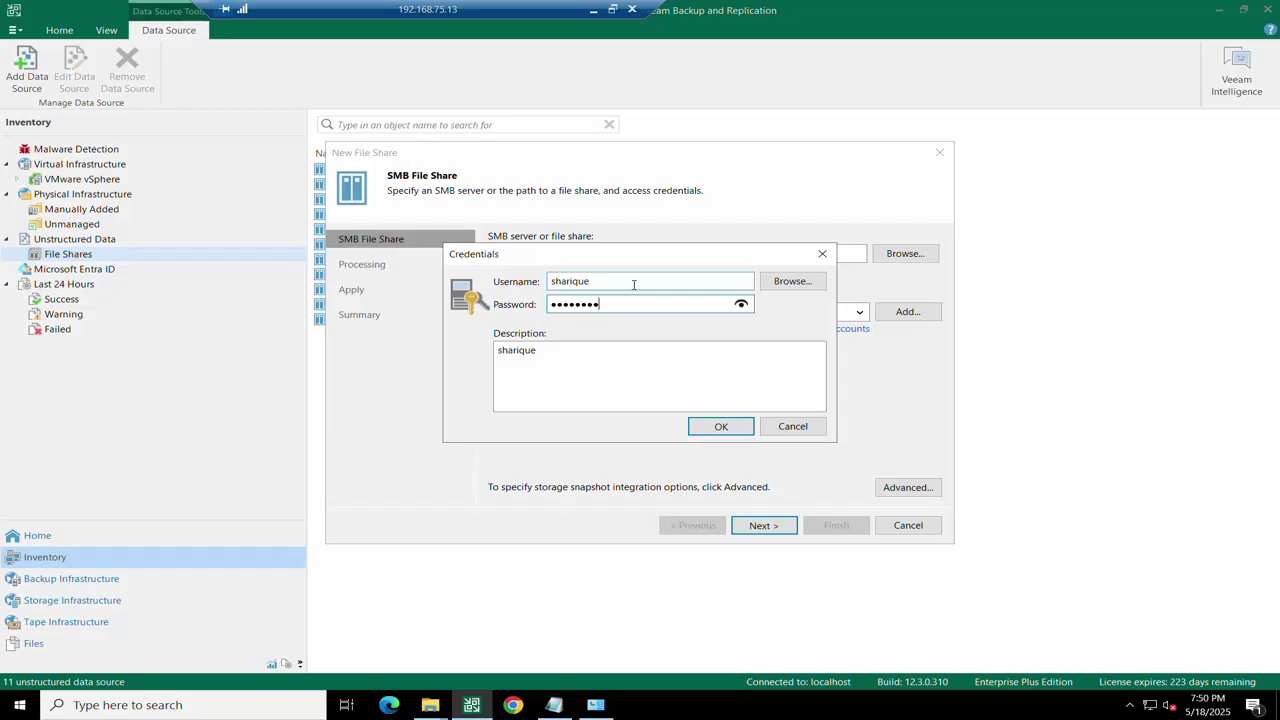
left_click(720, 426)
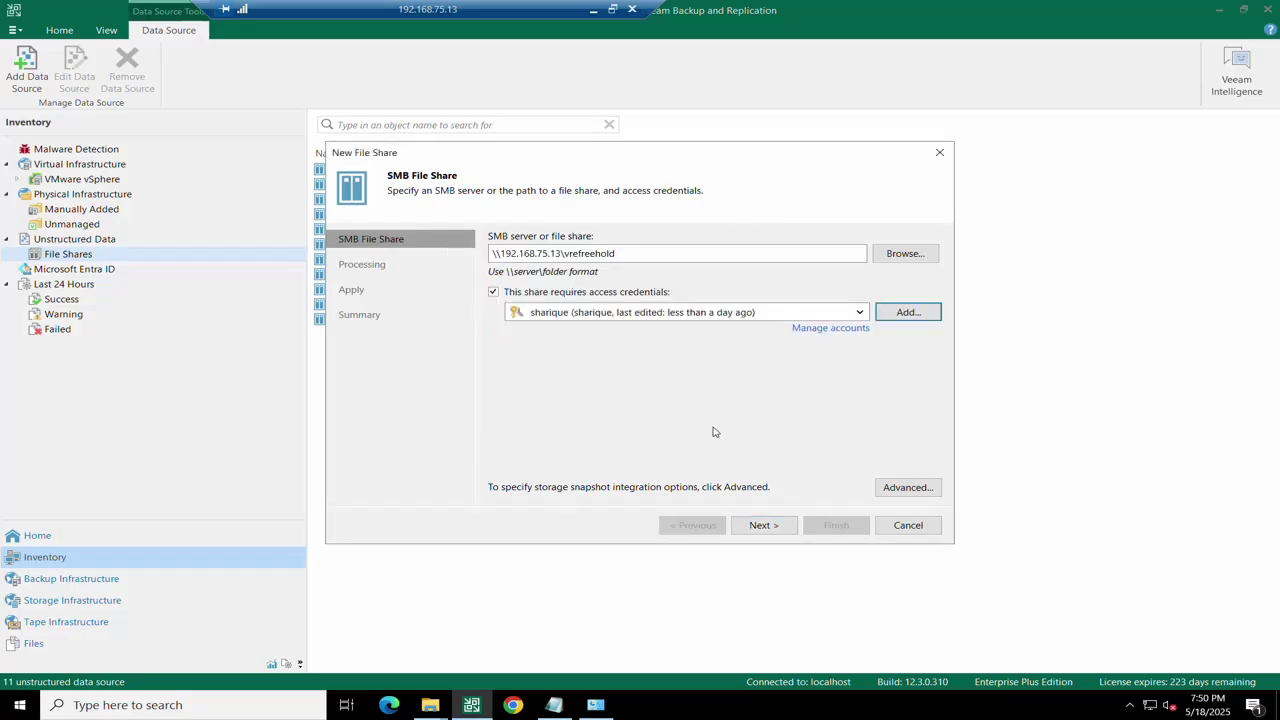
left_click(764, 525)
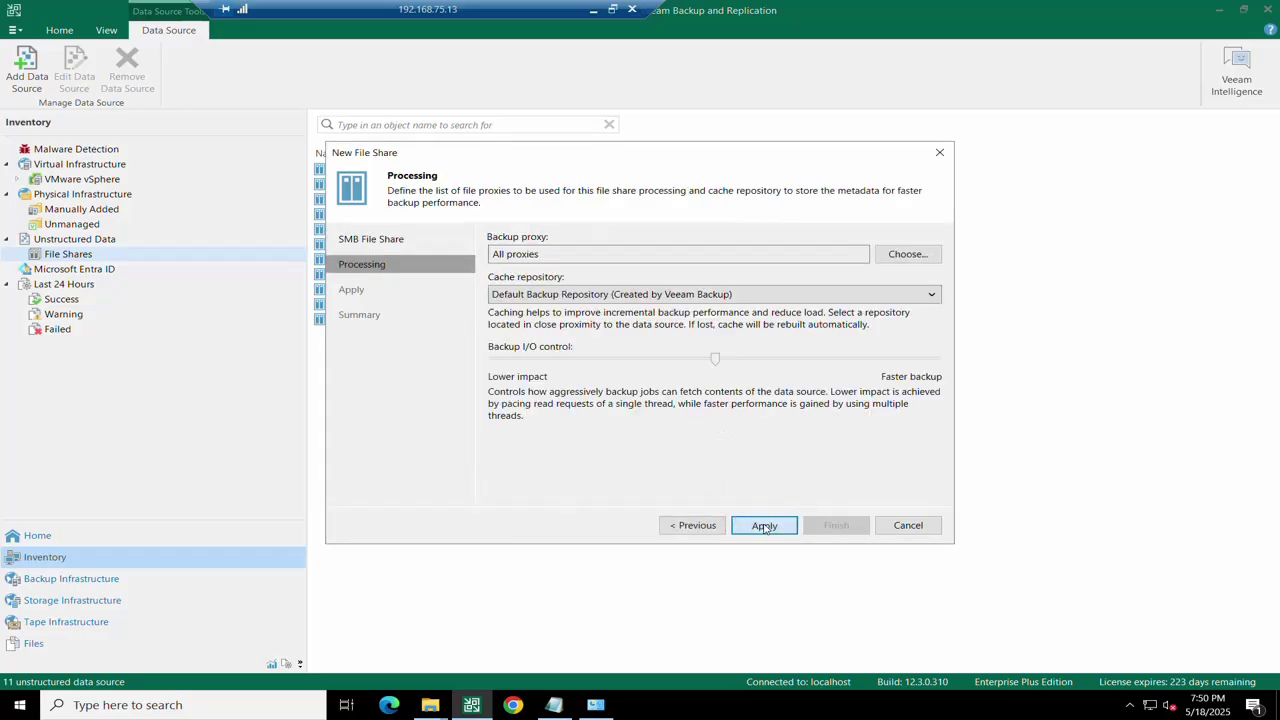
- Set the share's cache repository to Fileserver Backup, then apply the settings and finish adding the file share
left_click(752, 297)
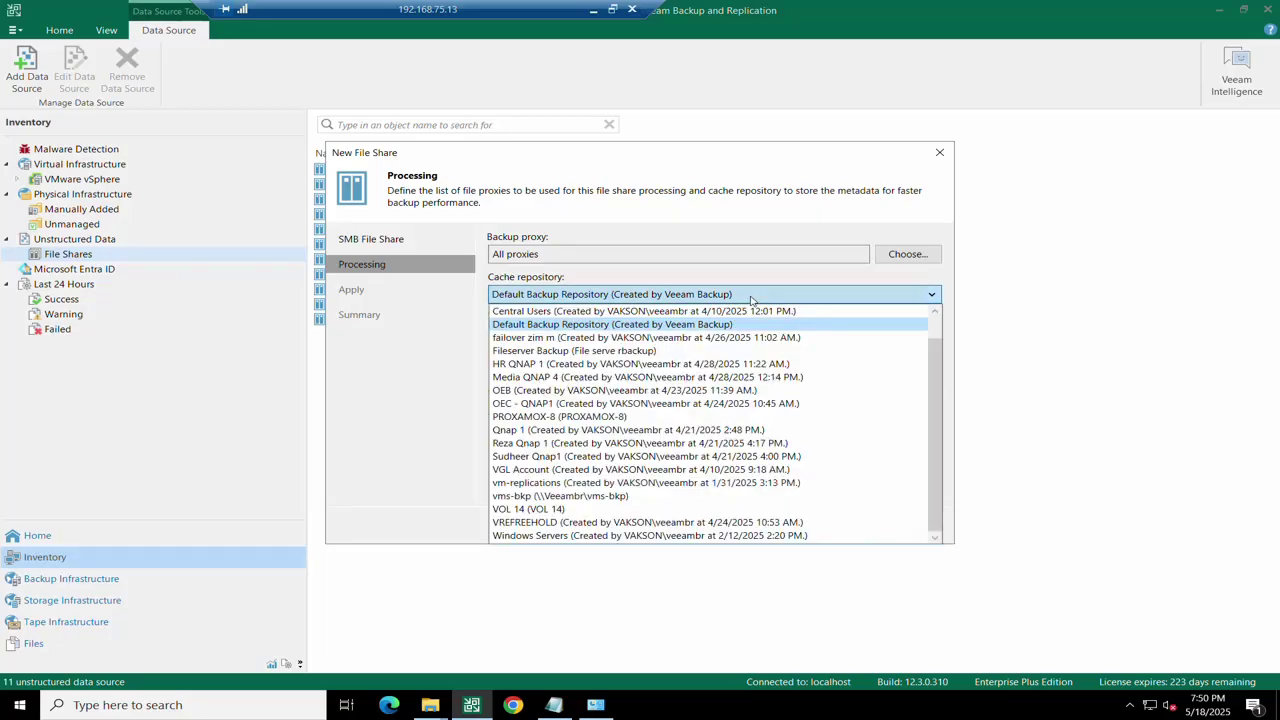
left_click(692, 351)
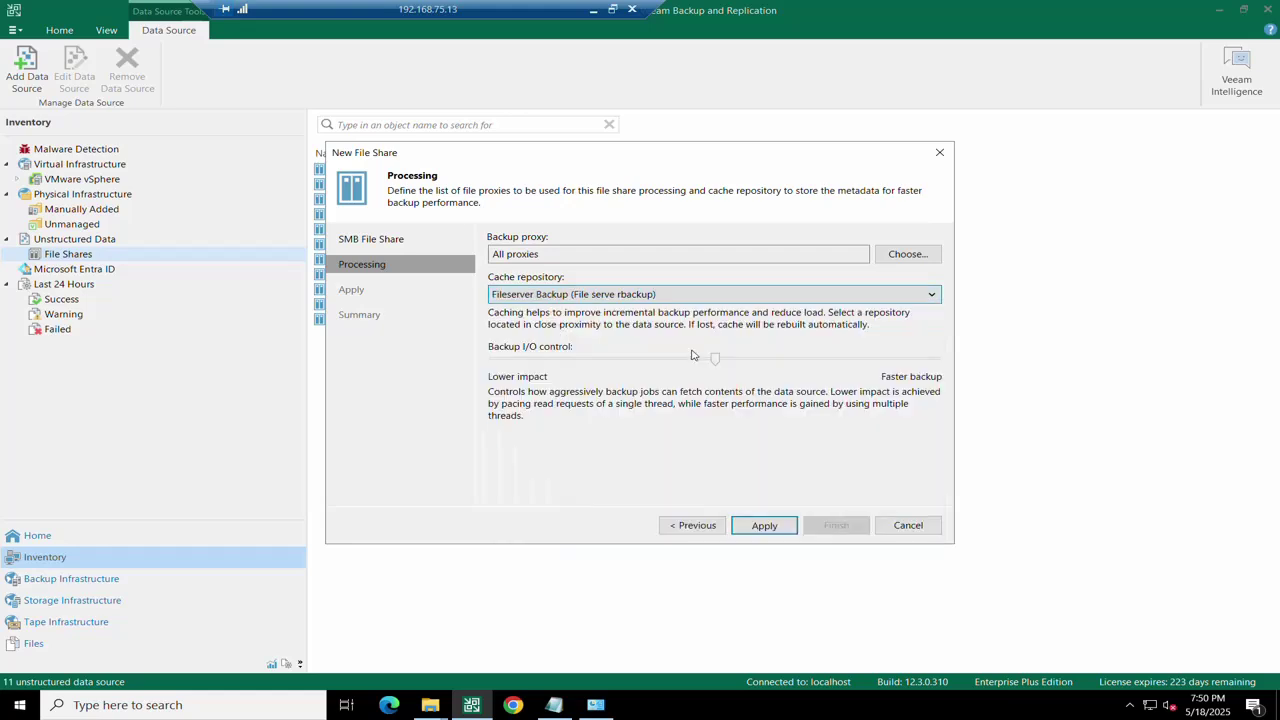
left_click(767, 530)
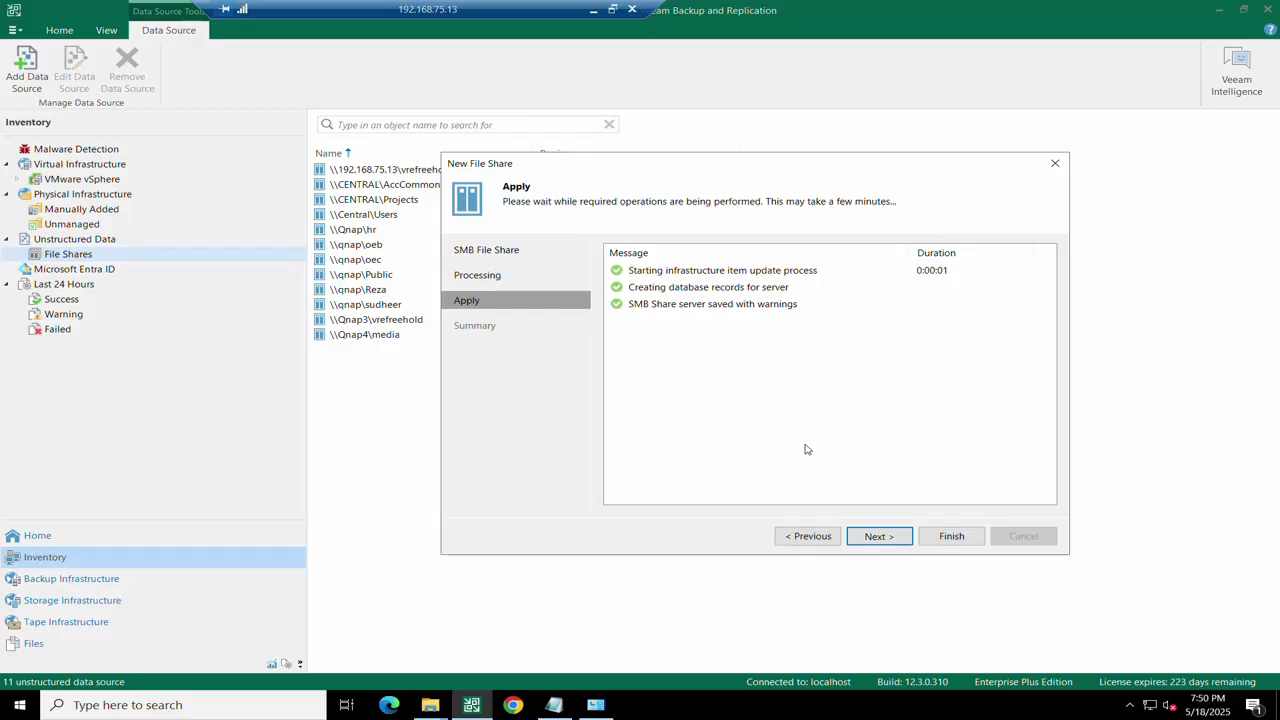
left_click(886, 538)
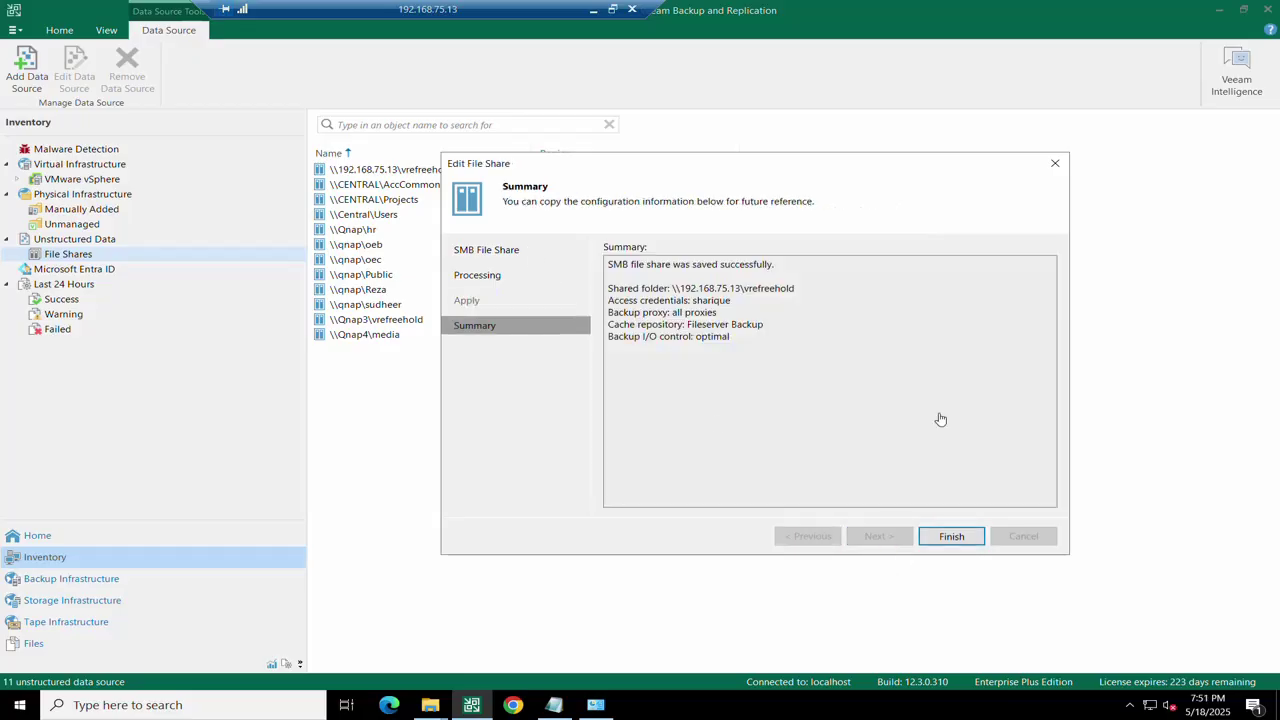
left_click(949, 537)
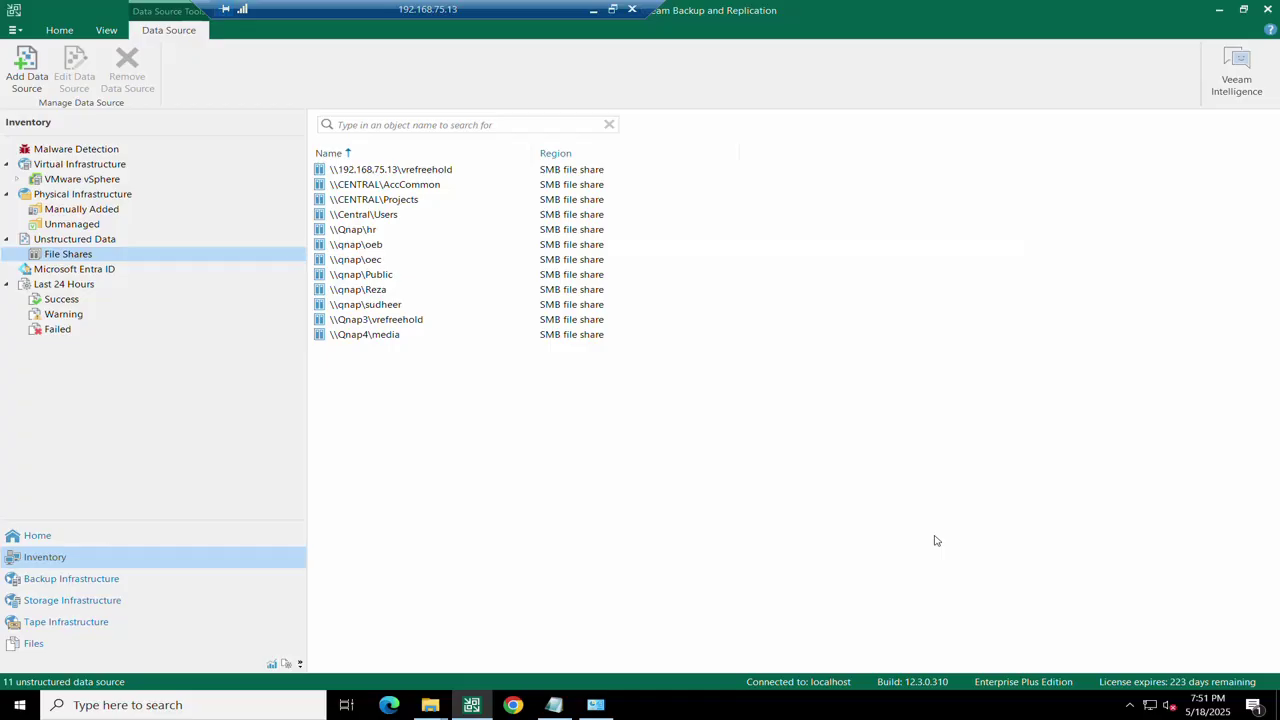
- Start a new backup job for the \\192.168.75.13\vrefreehold file share
left_click(407, 173)
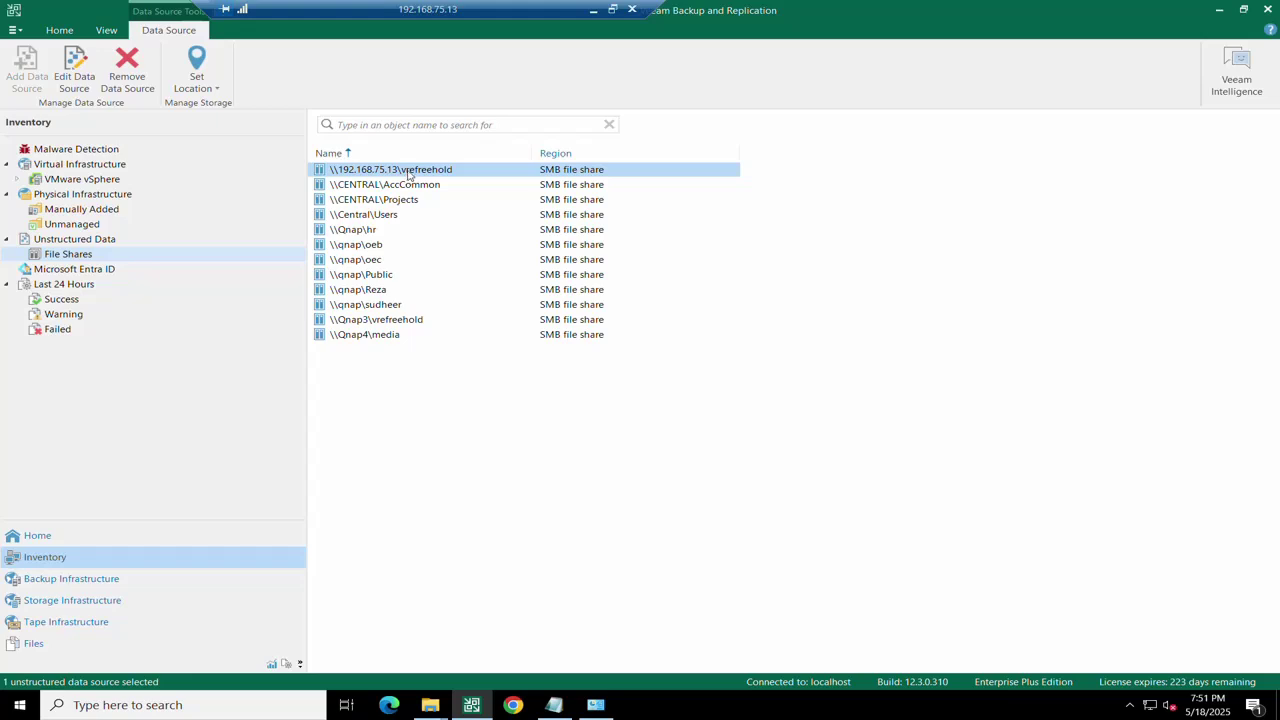
right_click(408, 175)
mouse_move(448, 184)
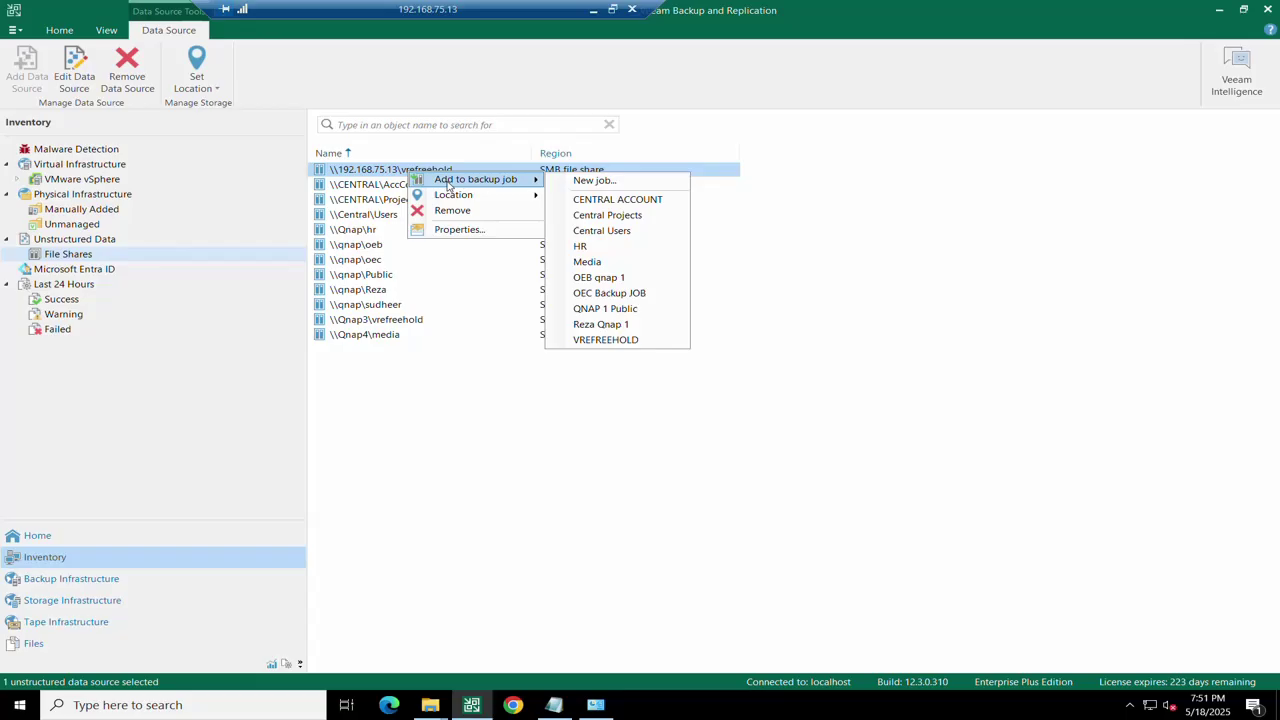
left_click(604, 182)
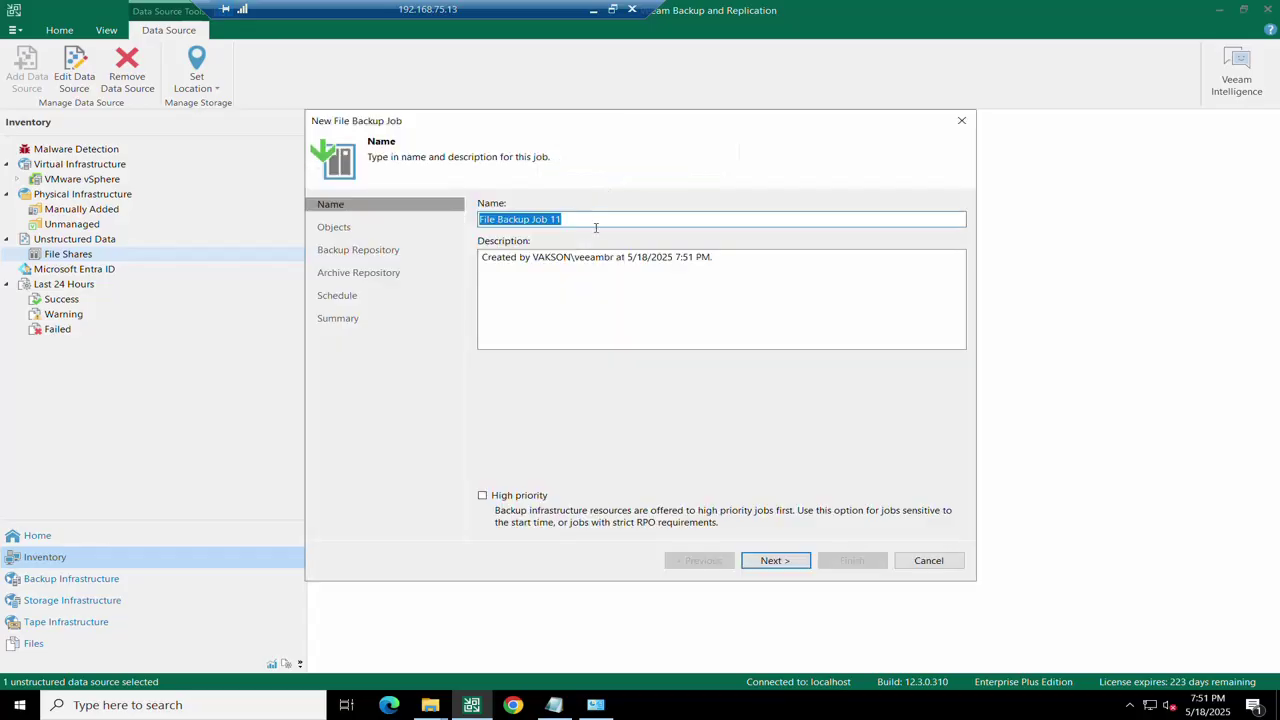
- Name the job Fileserver Bkp, replace its description with "bkp files", and continue to the objects to back up
type("Fileserve")
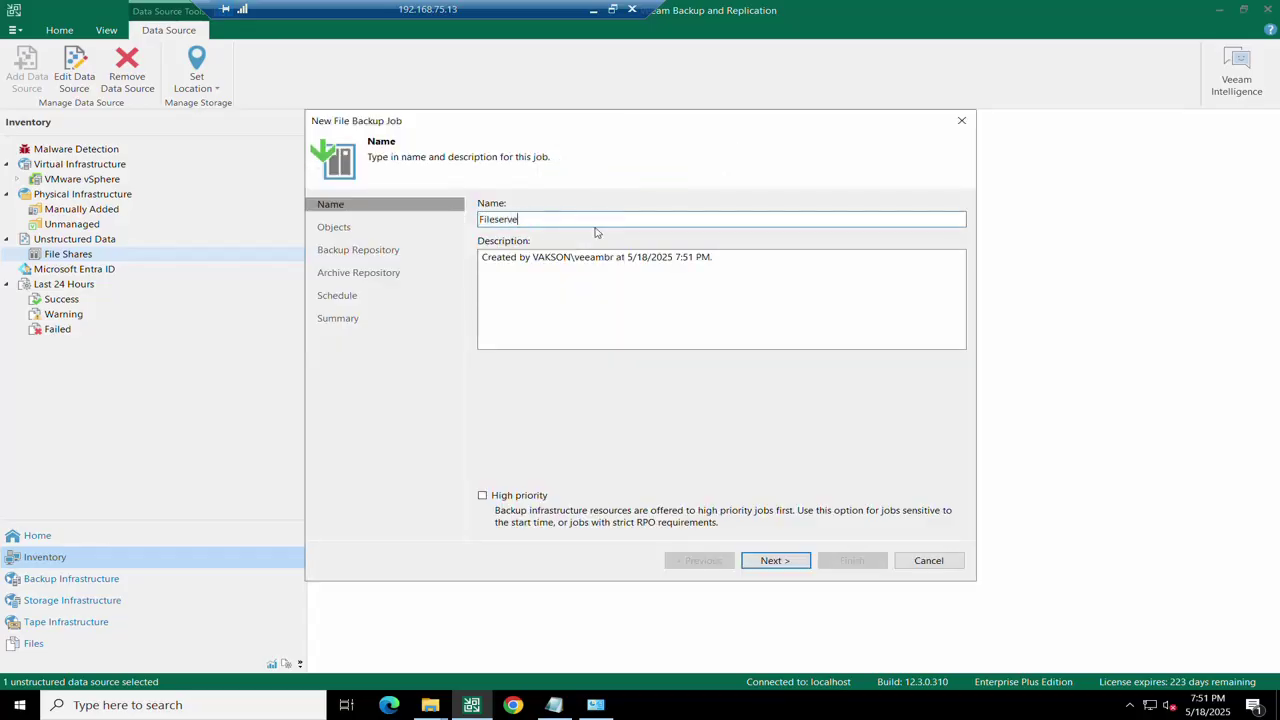
type("r Bcku")
type("p")
key("BackSpace")
key("BackSpace")
key("BackSpace")
key("BackSpace")
type("kp")
left_click(777, 294)
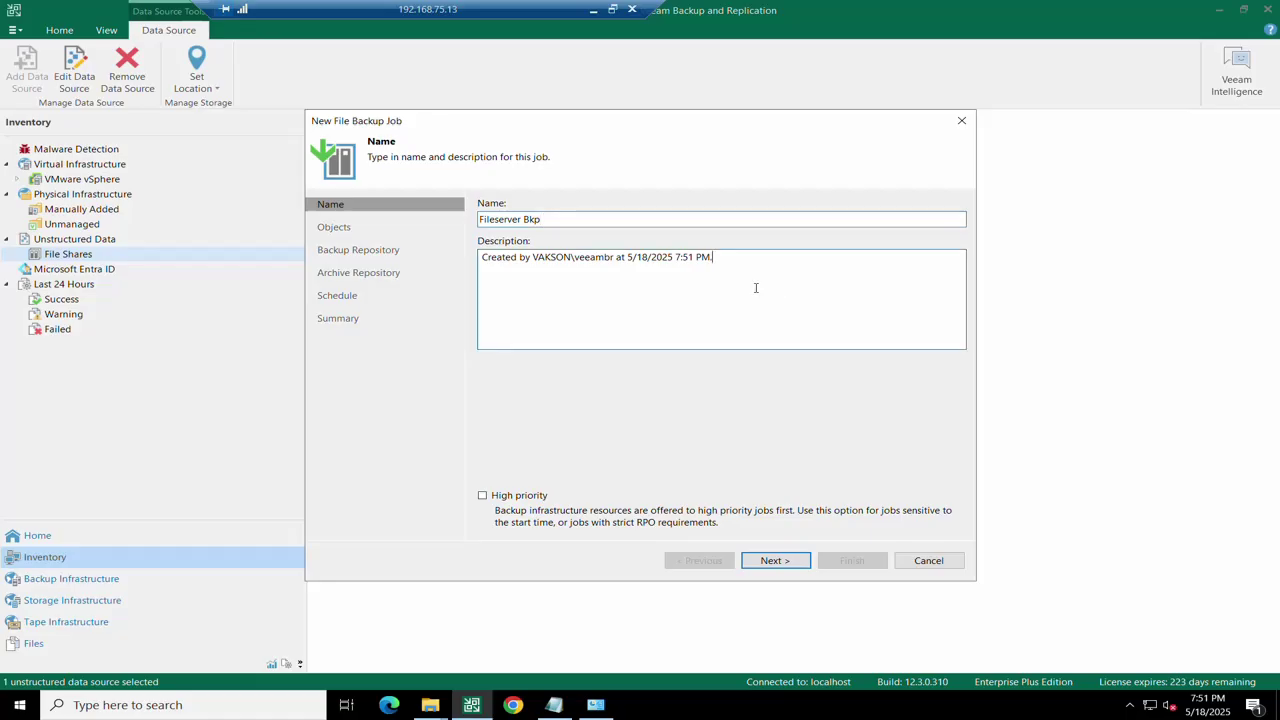
key("ctrl+a")
type("bkp files")
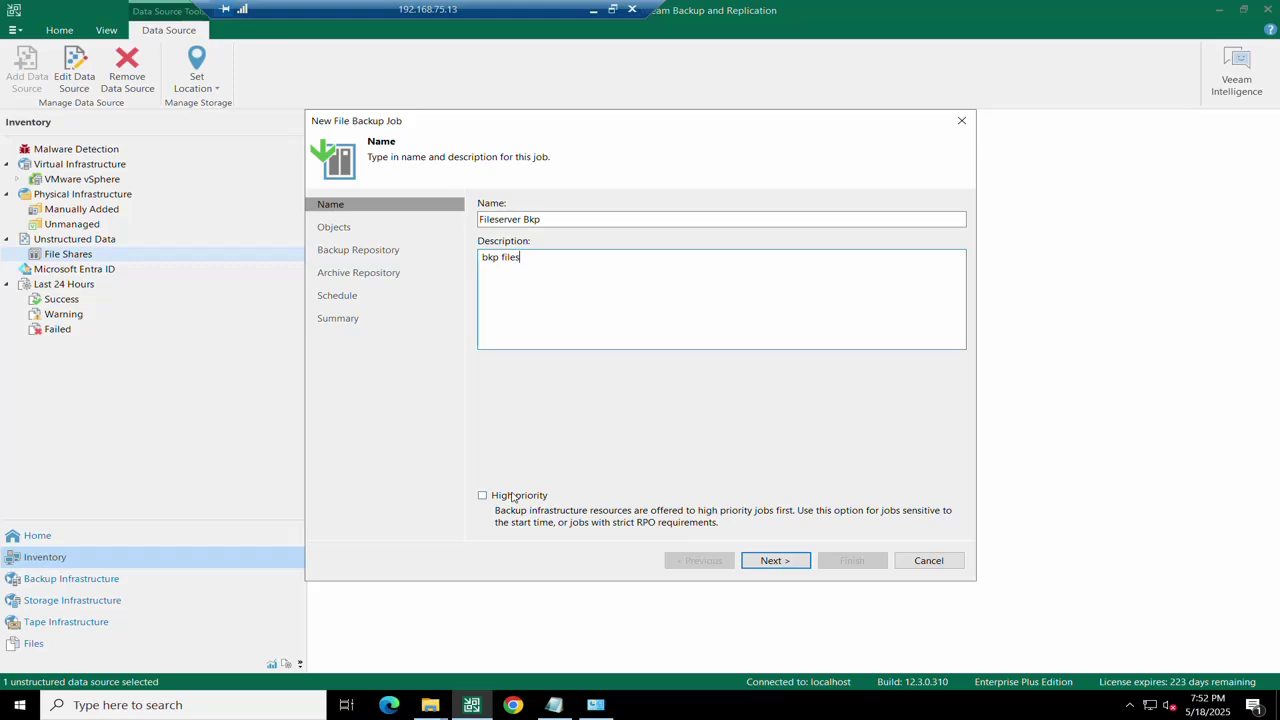
left_click(788, 563)
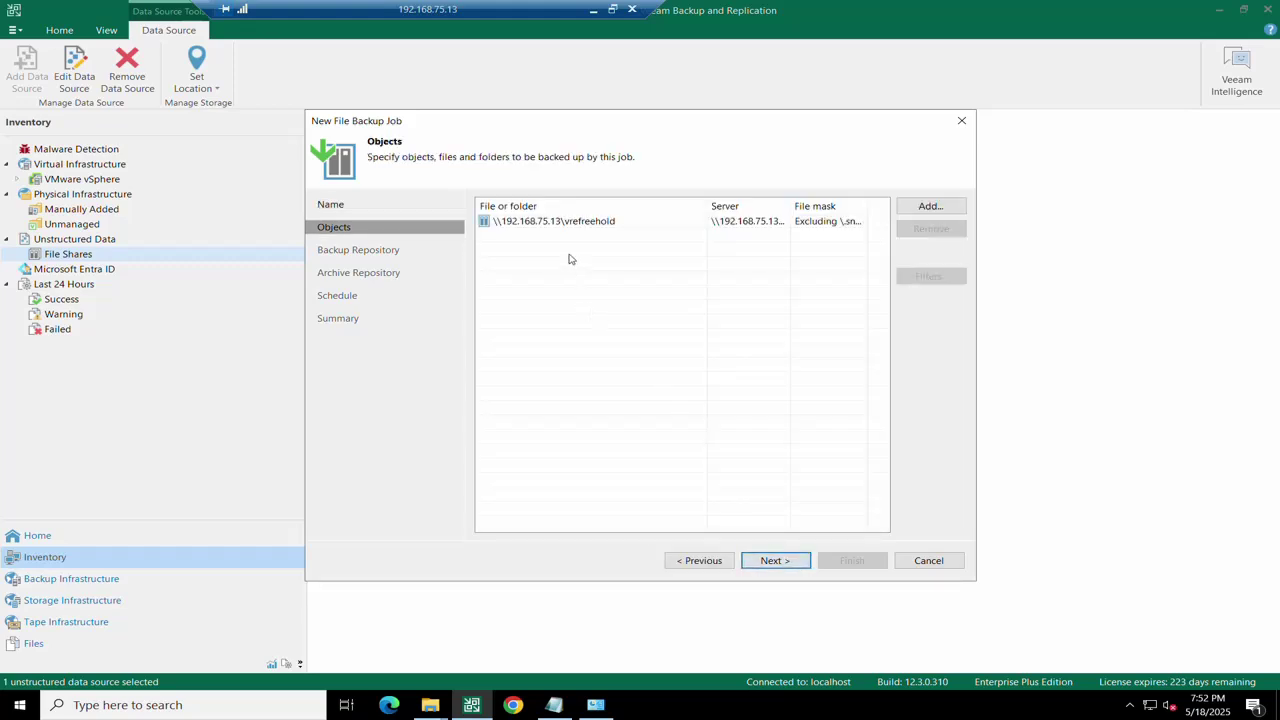
- Keep the vrefreehold share as the backup object, choose Fileserver Backup as the target repository, and continue past archiving to the schedule
left_click(543, 224)
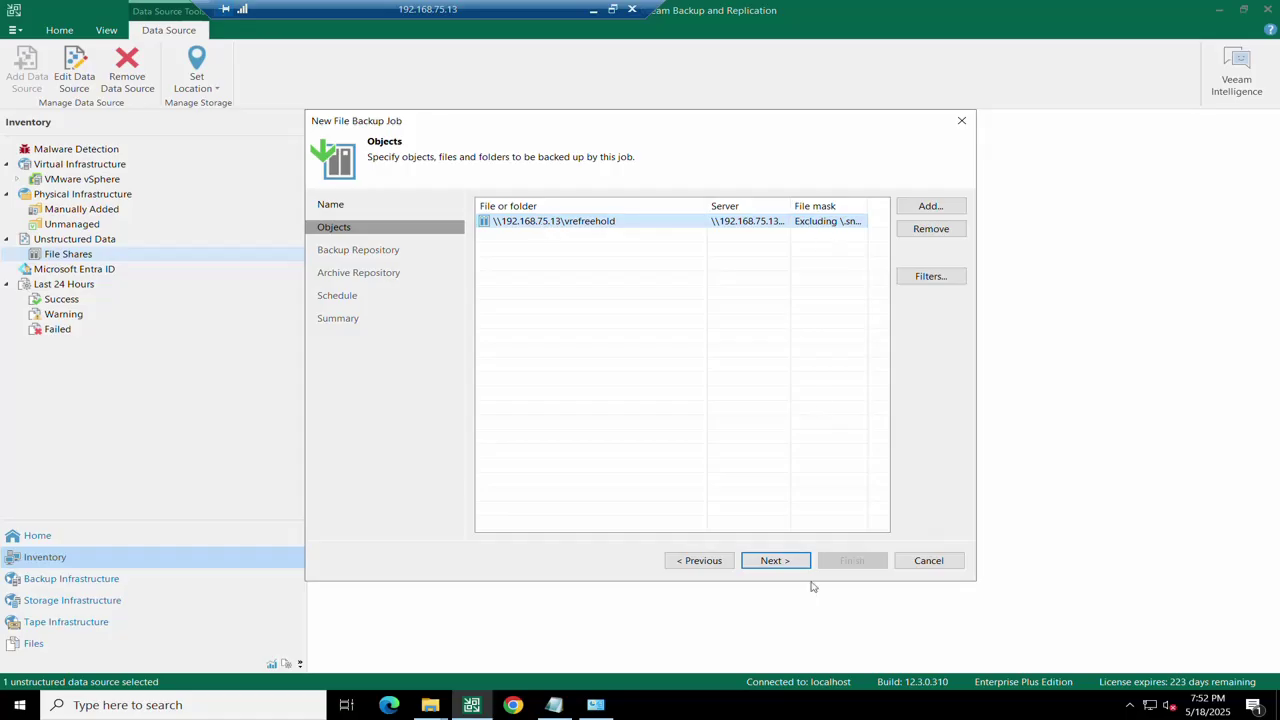
left_click(773, 562)
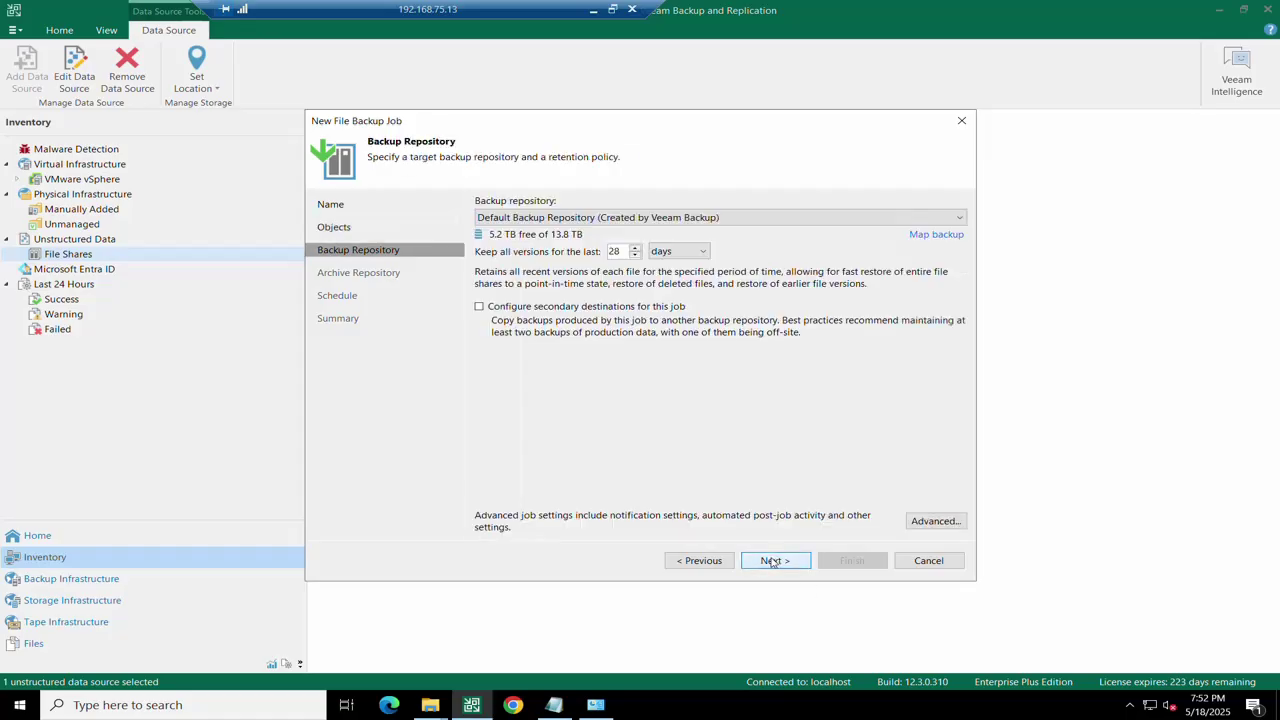
left_click(587, 220)
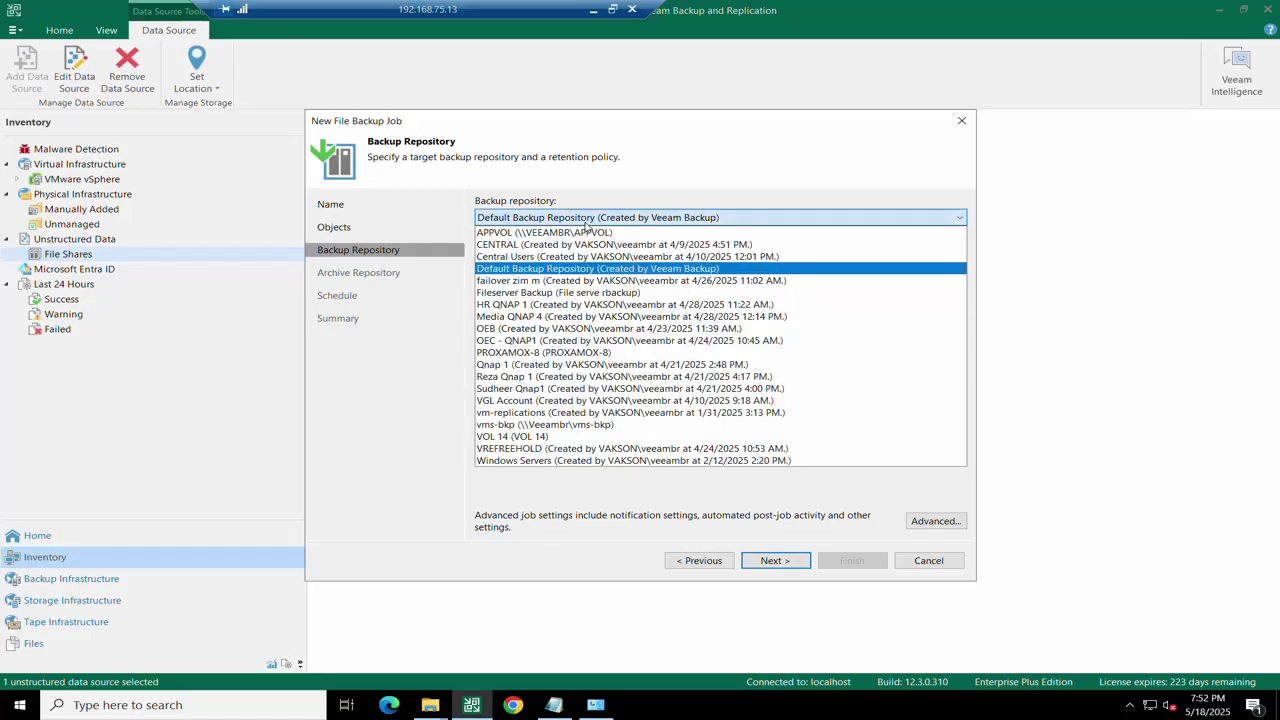
left_click(559, 293)
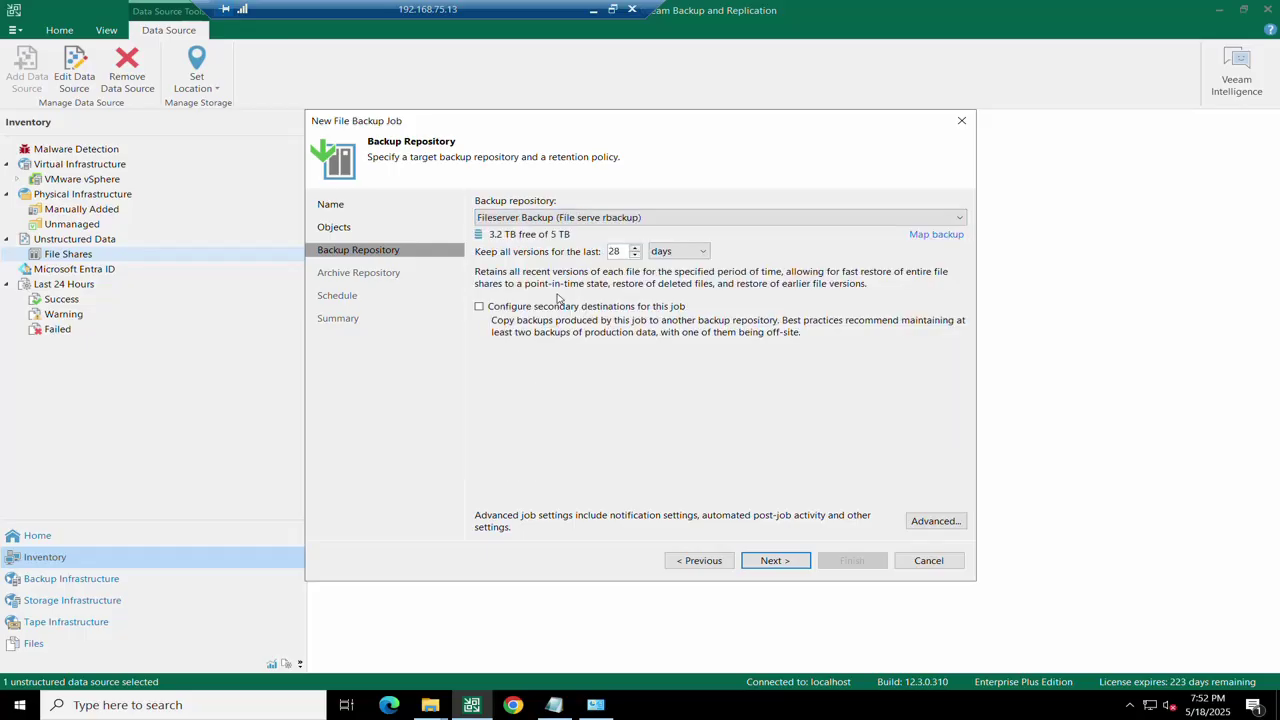
left_click(767, 562)
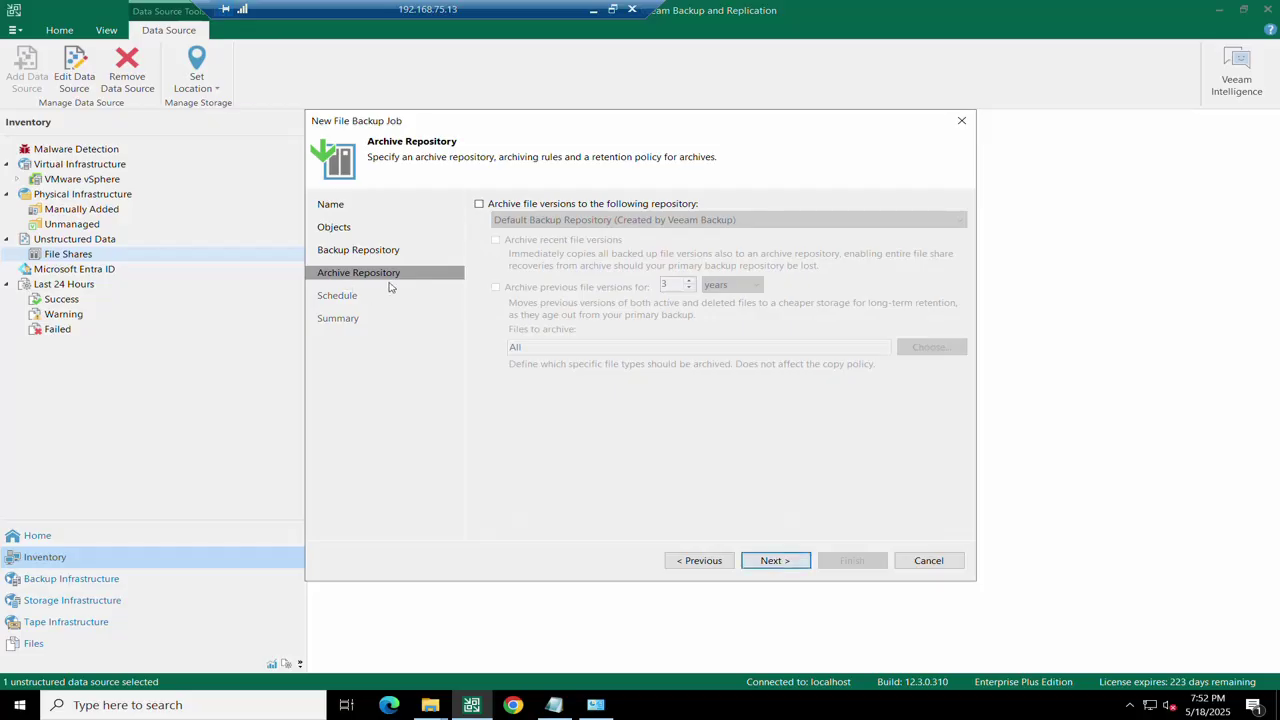
left_click(767, 563)
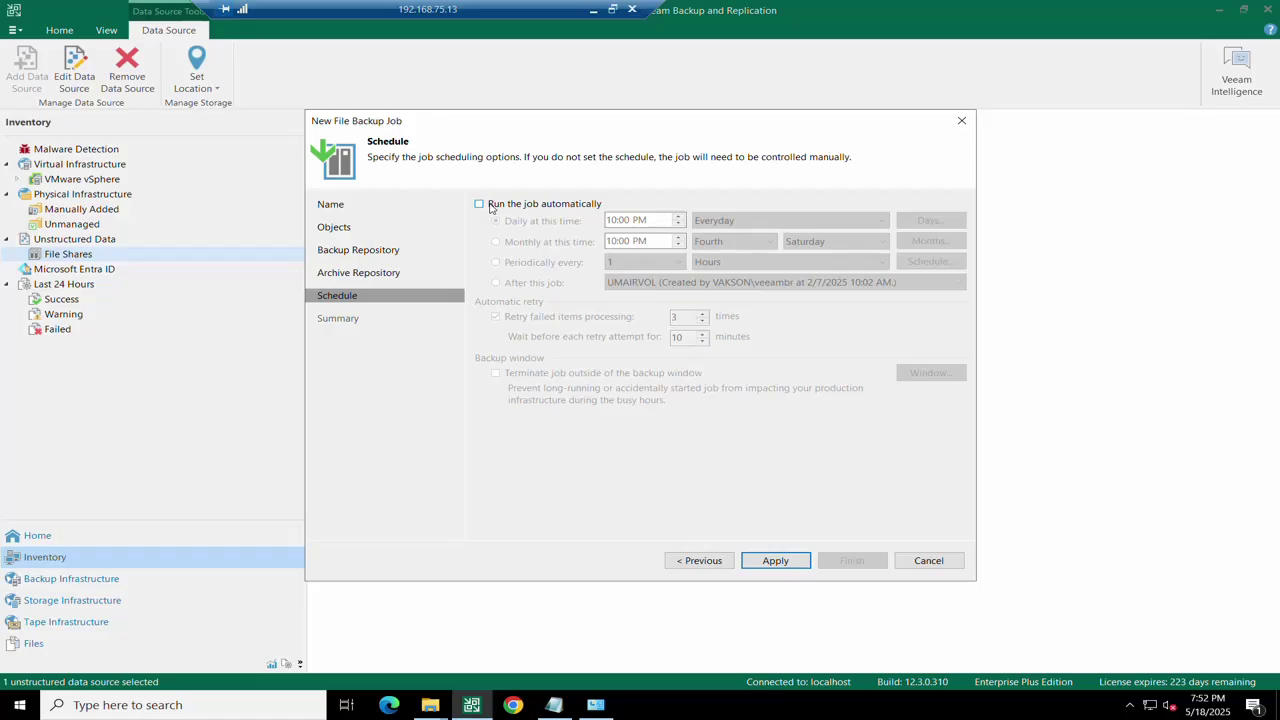
- Schedule the job to run automatically on selected days, excluding Sunday, Wednesday and Thursday
left_click(491, 206)
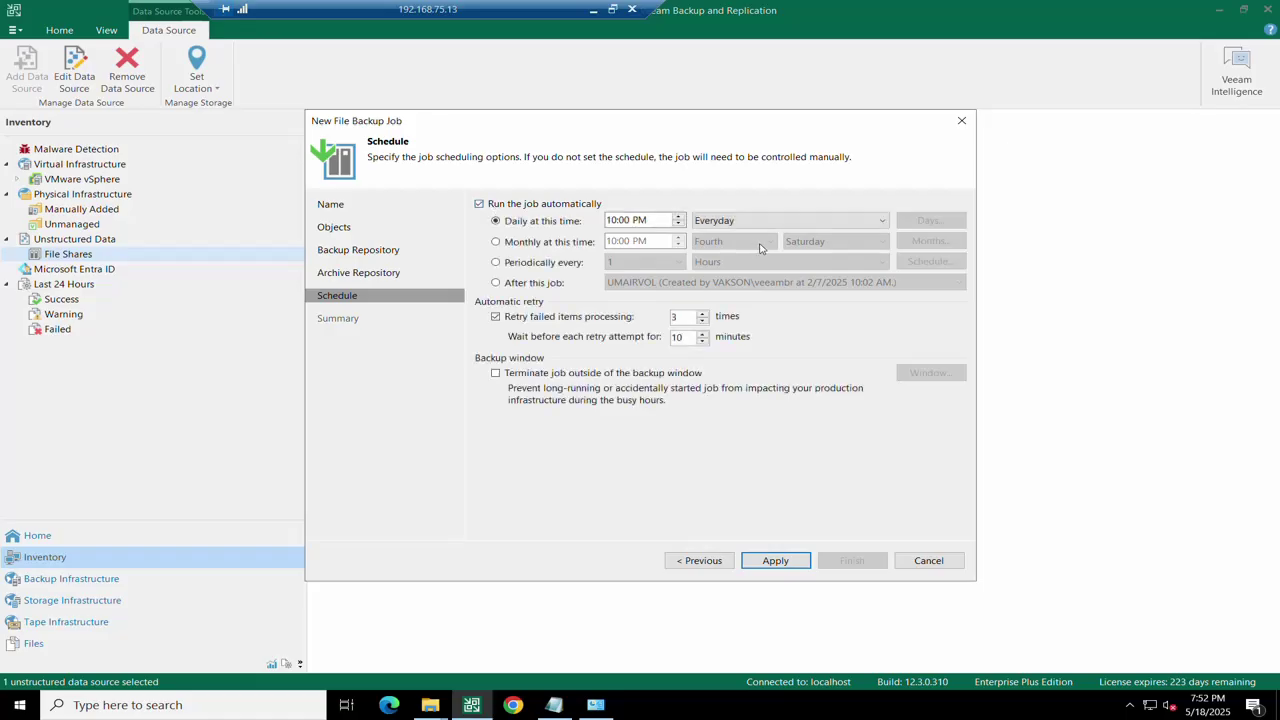
left_click(737, 221)
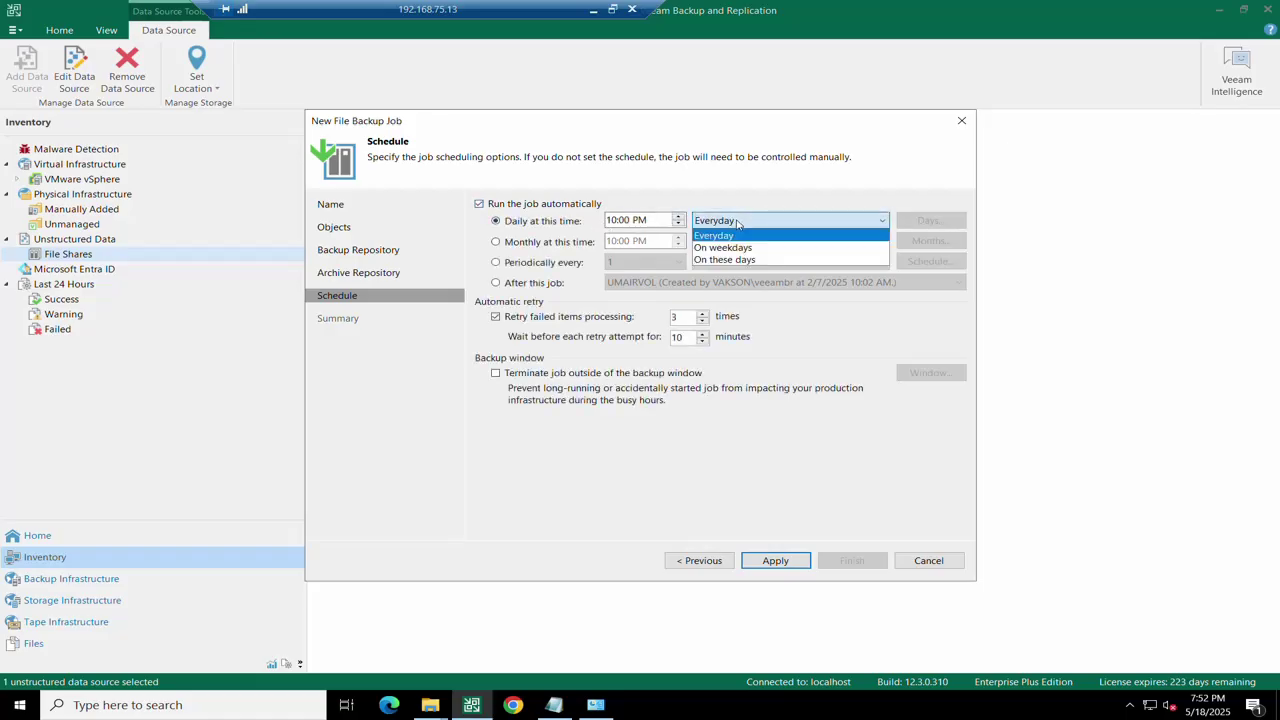
left_click(730, 259)
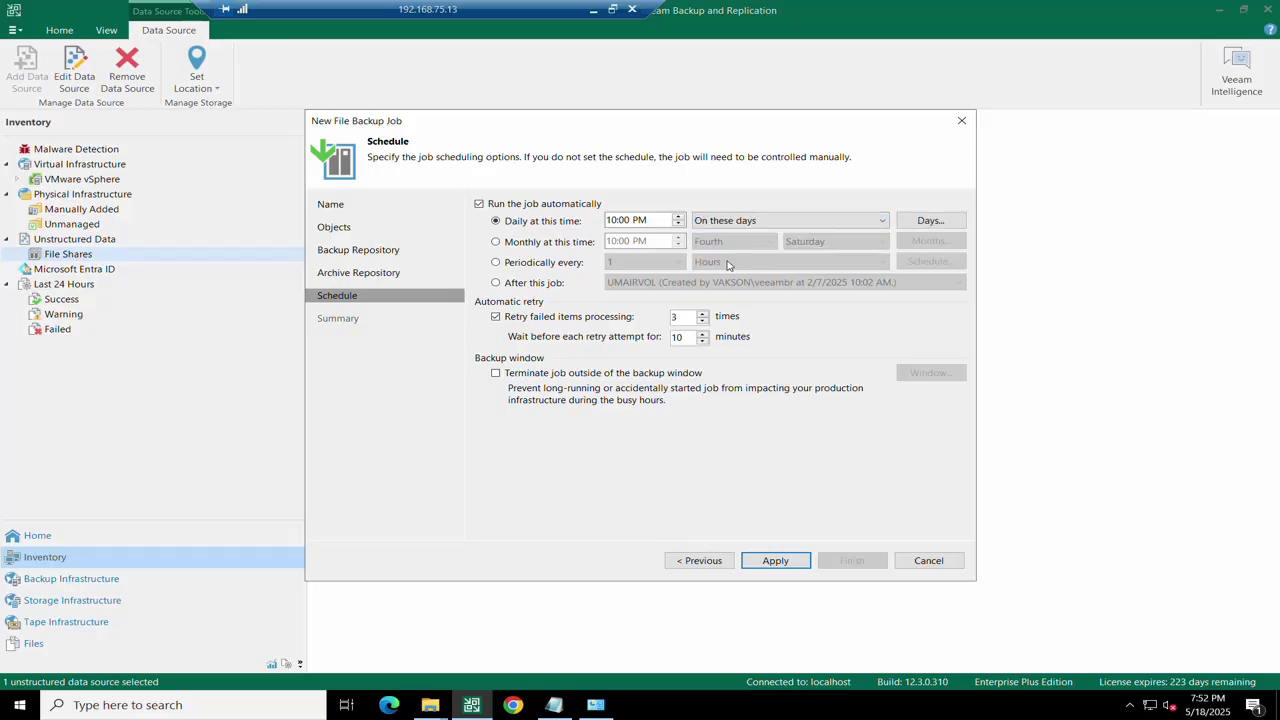
left_click(929, 221)
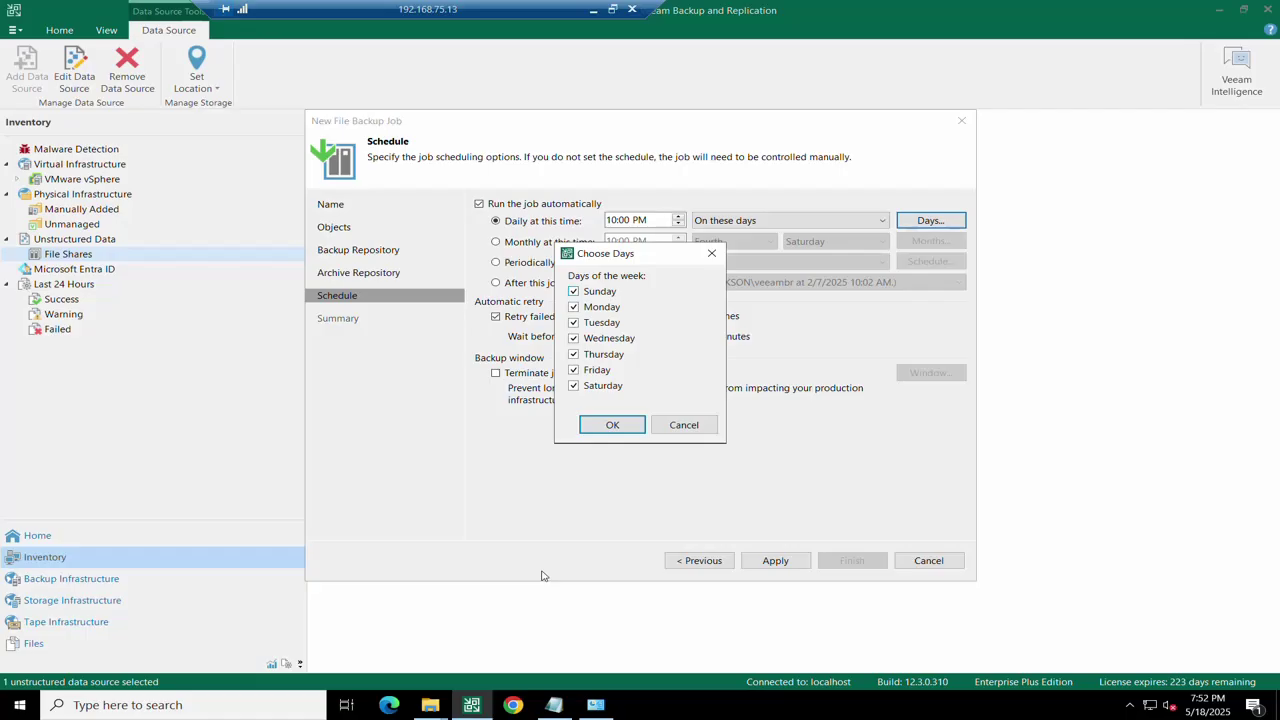
left_click(574, 292)
left_click(582, 339)
left_click(575, 355)
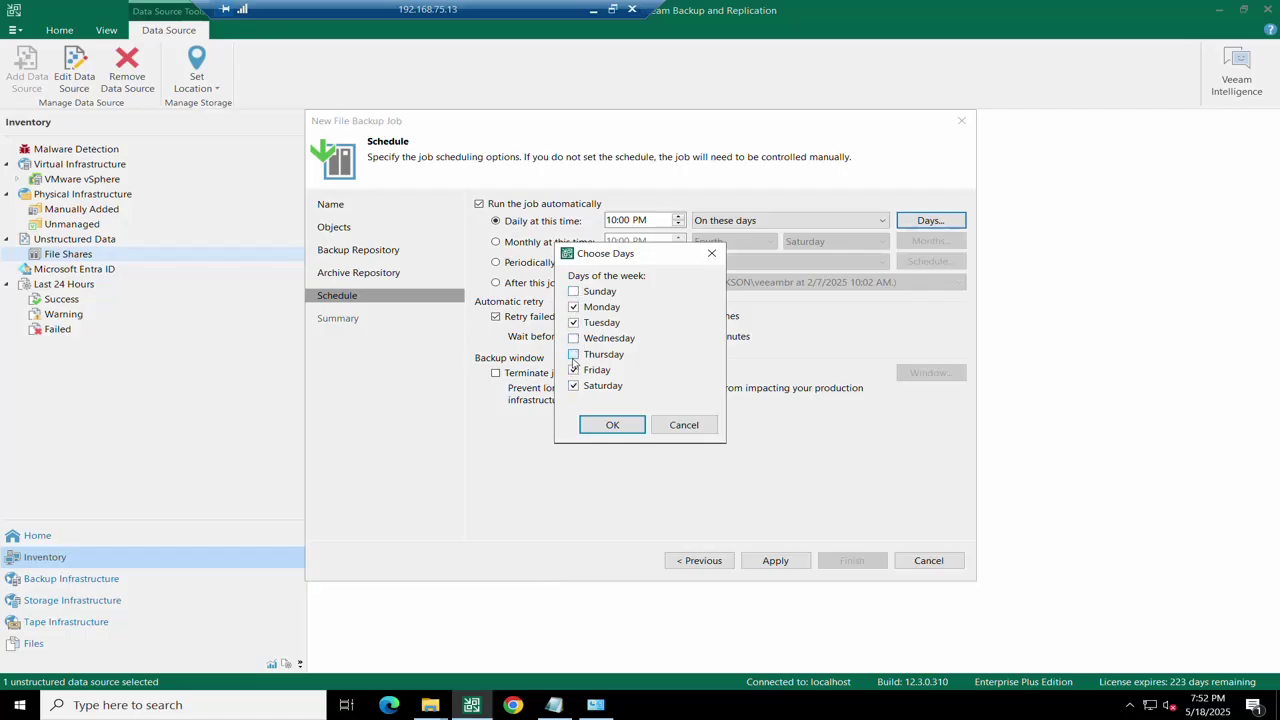
left_click(609, 430)
- Set the job's daily start time to 8:00 PM, then apply the schedule and finish creating the job
left_click(612, 220)
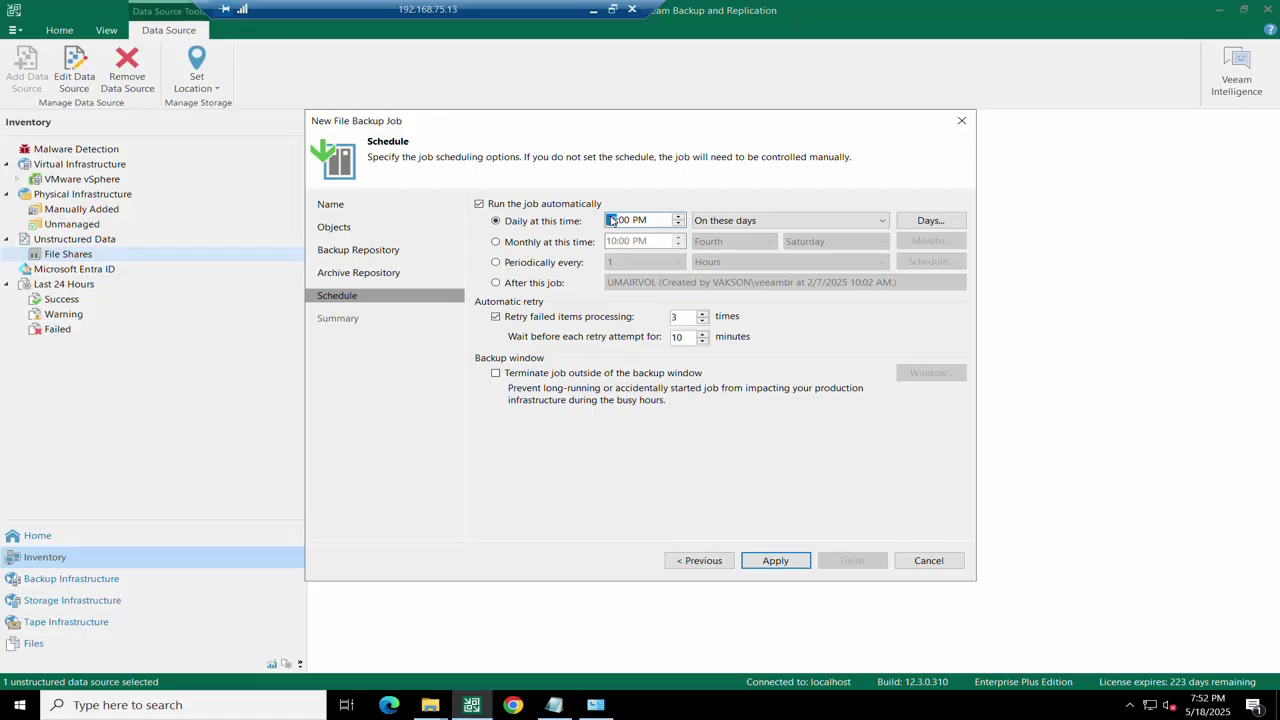
type("7")
left_click(778, 562)
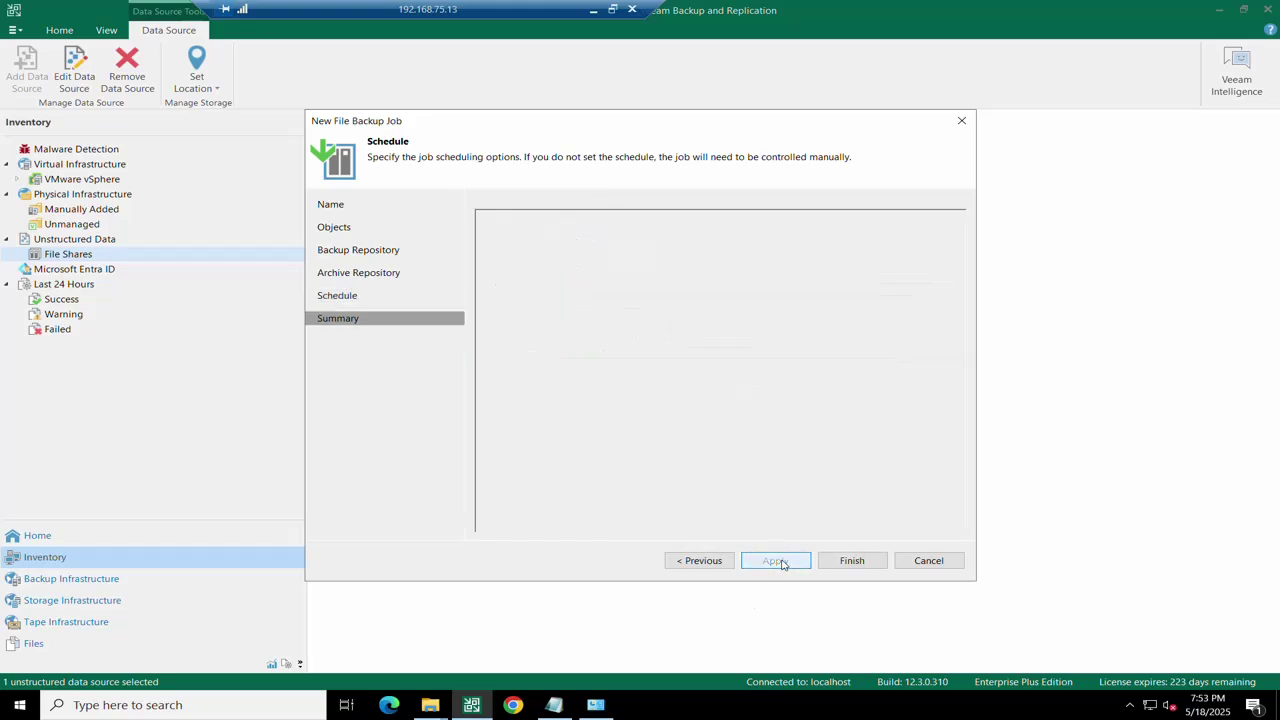
left_click(852, 562)
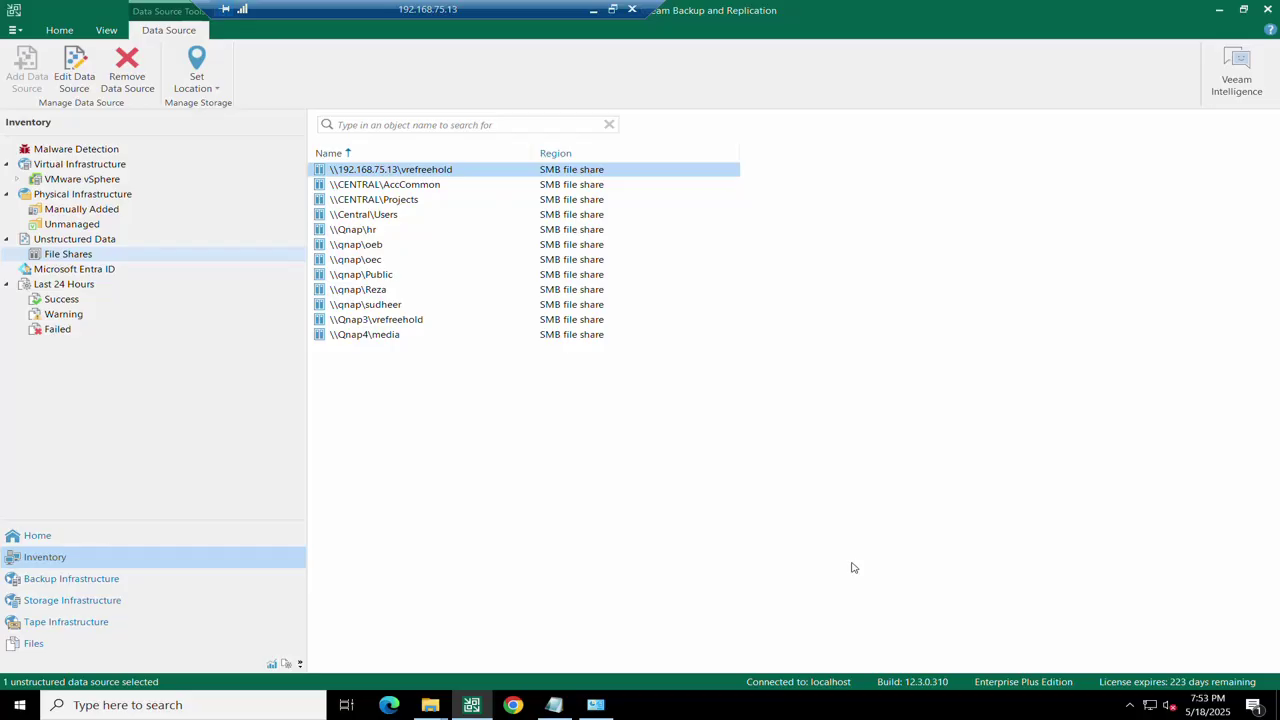
- Check the Fileserver Bkp job in the jobs list, including its available actions, and compare with the file shares inventory
left_click(37, 535)
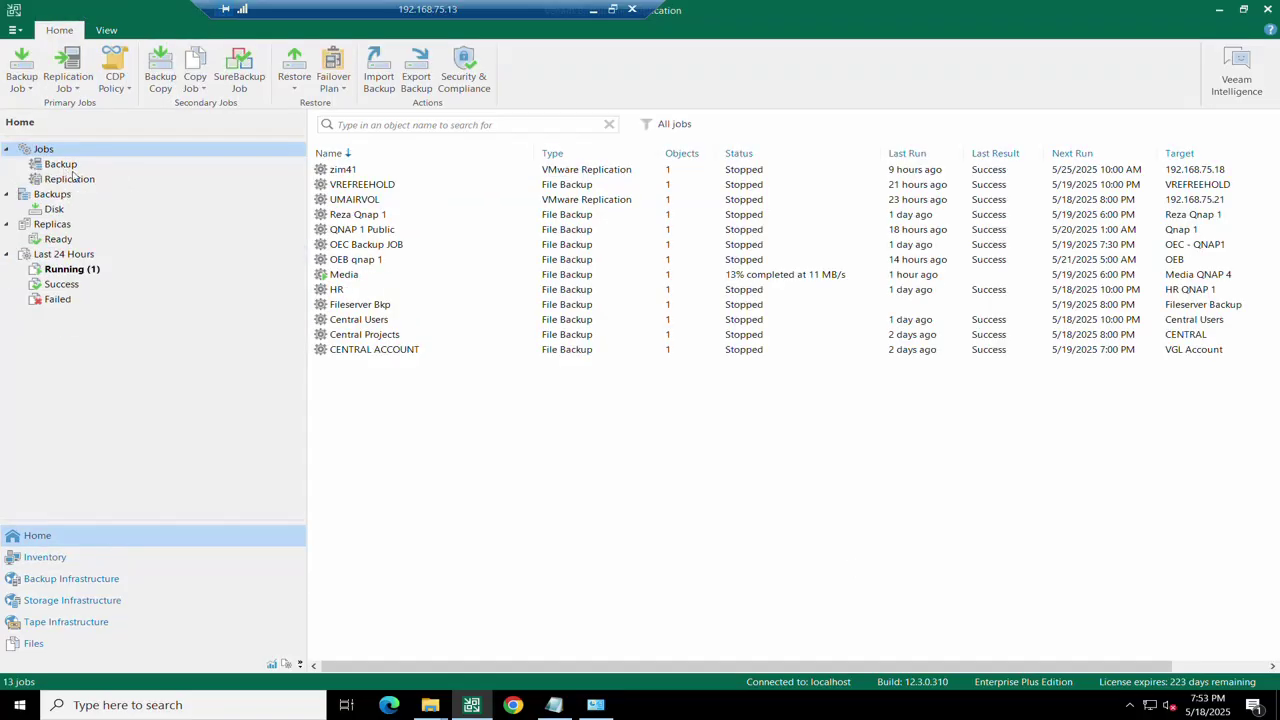
left_click(362, 305)
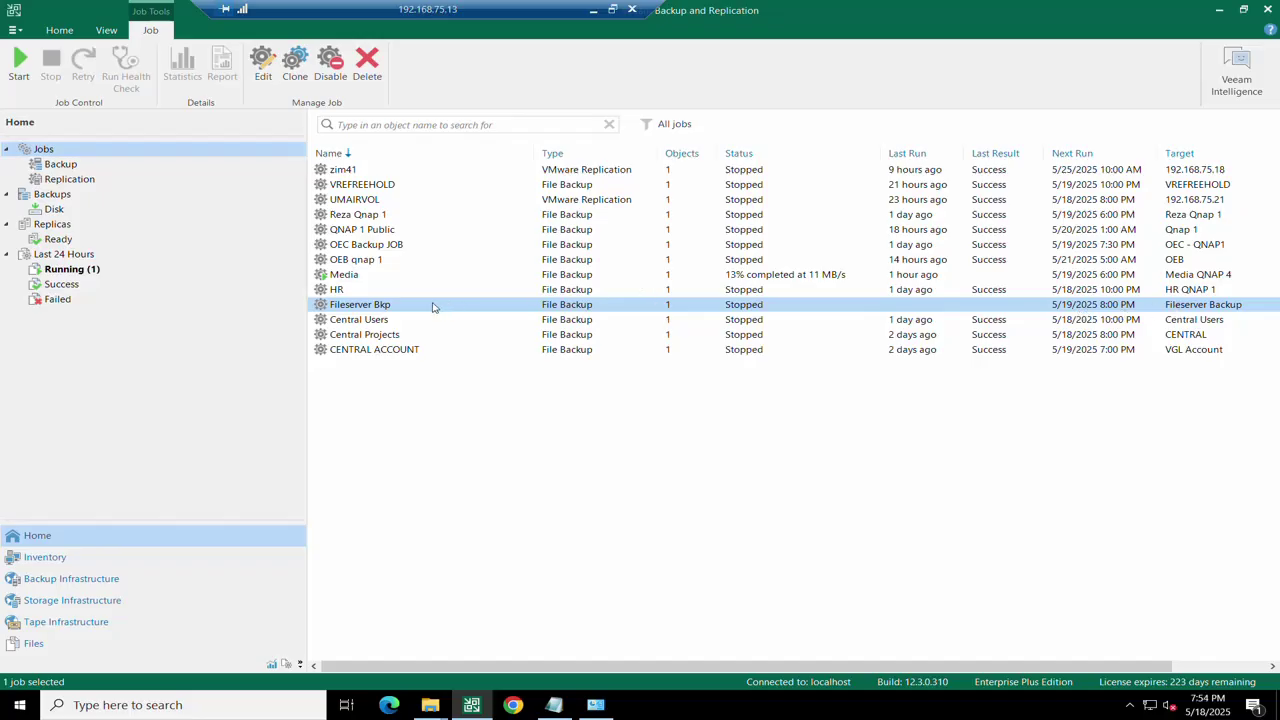
right_click(374, 309)
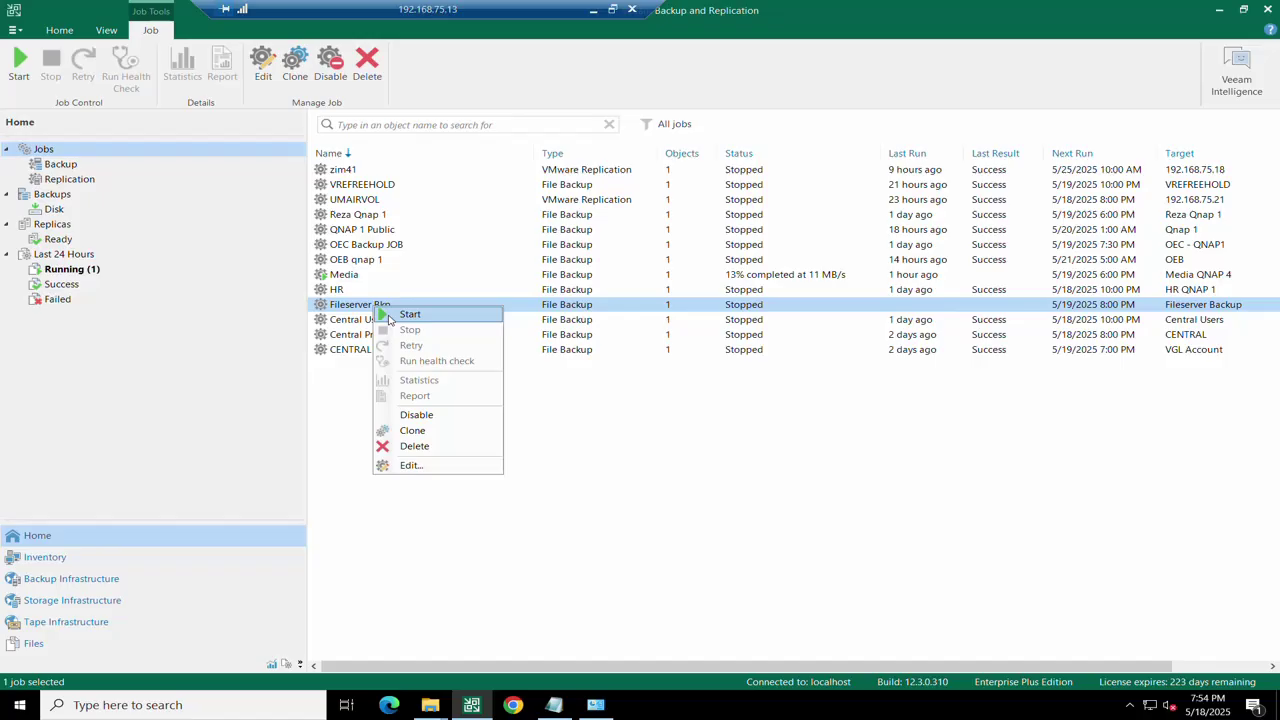
left_click(67, 562)
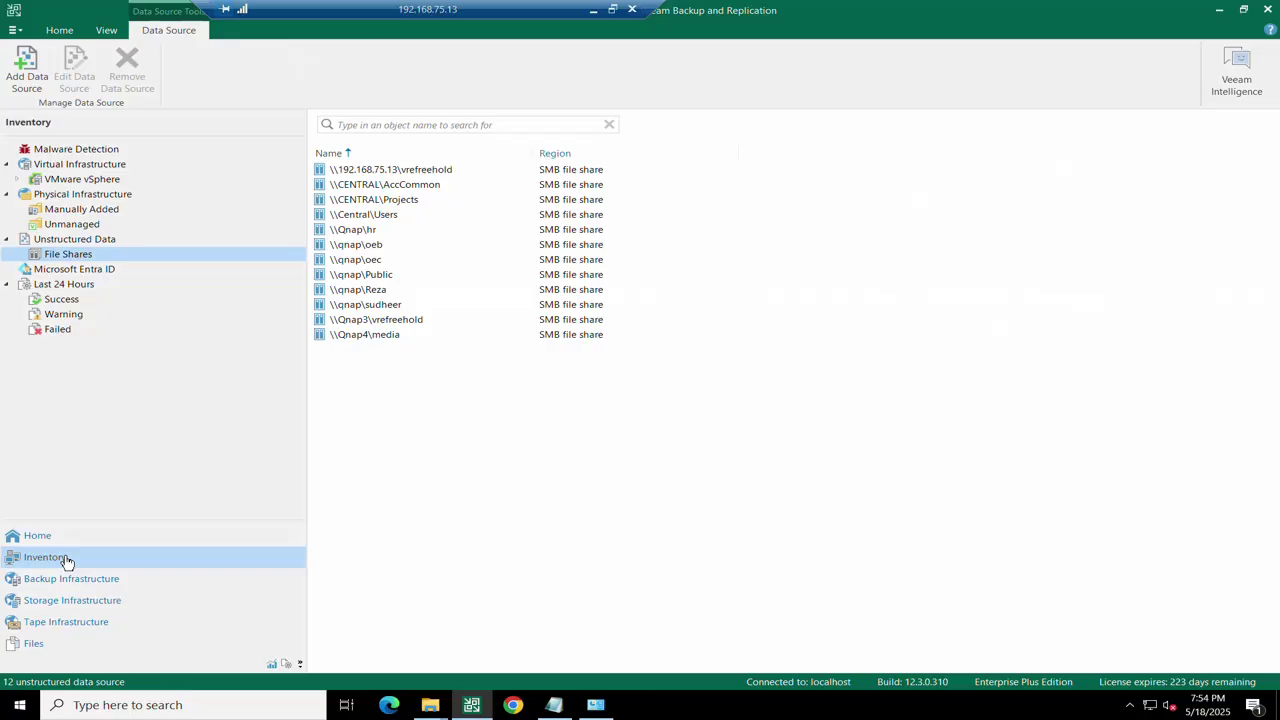
left_click(51, 537)
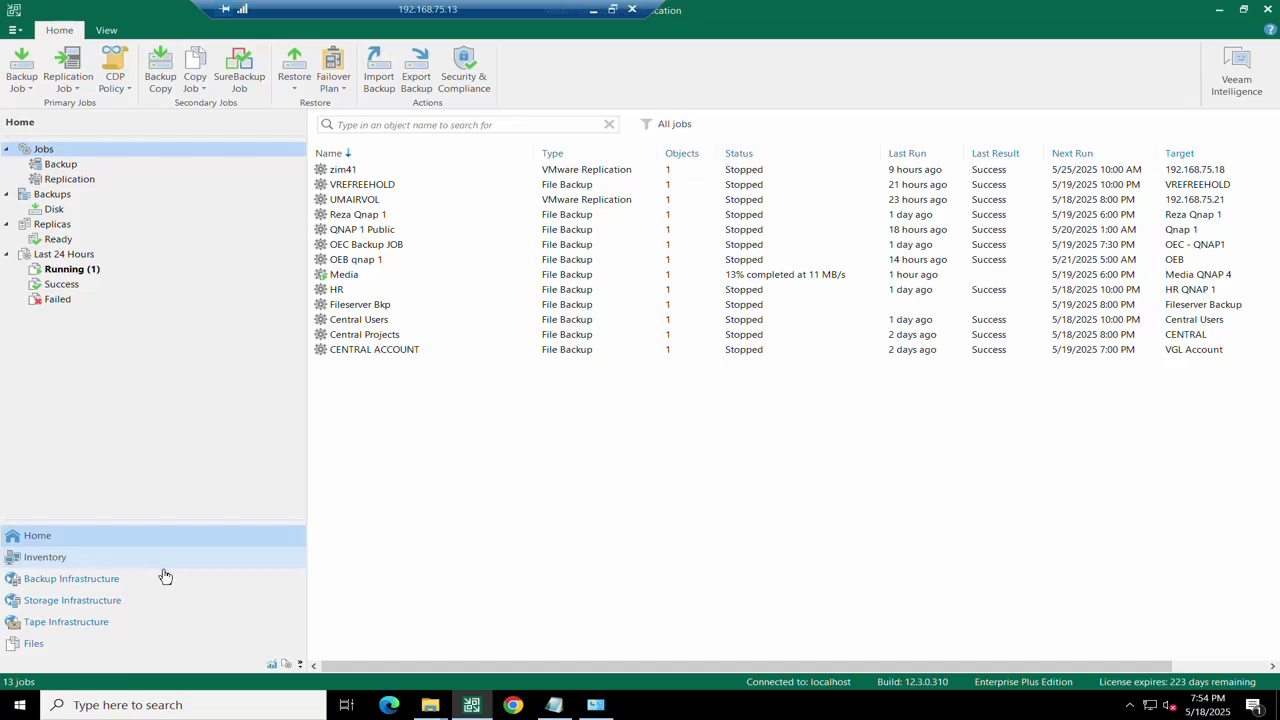
- Switch to File Explorer and view the vrefreehold network share and the New Volume (F:) drive holding BackupFilesveeam
mouse_move(441, 705)
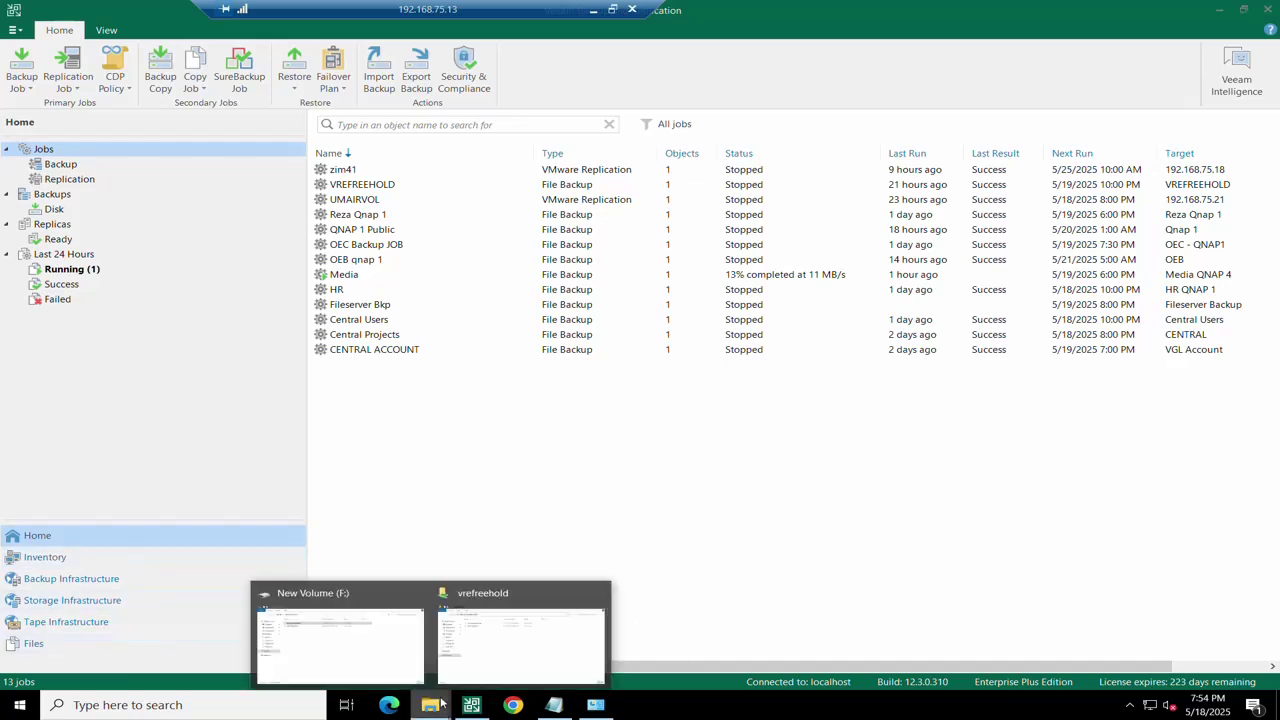
left_click(506, 665)
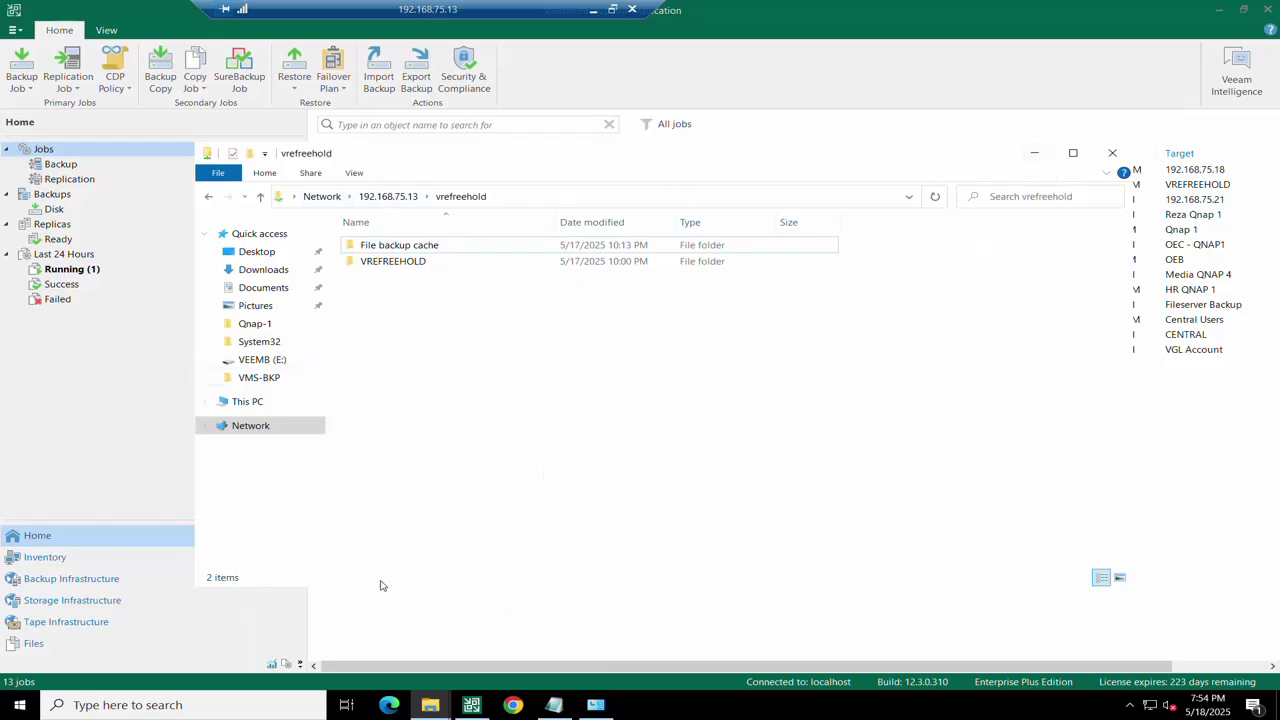
mouse_move(440, 705)
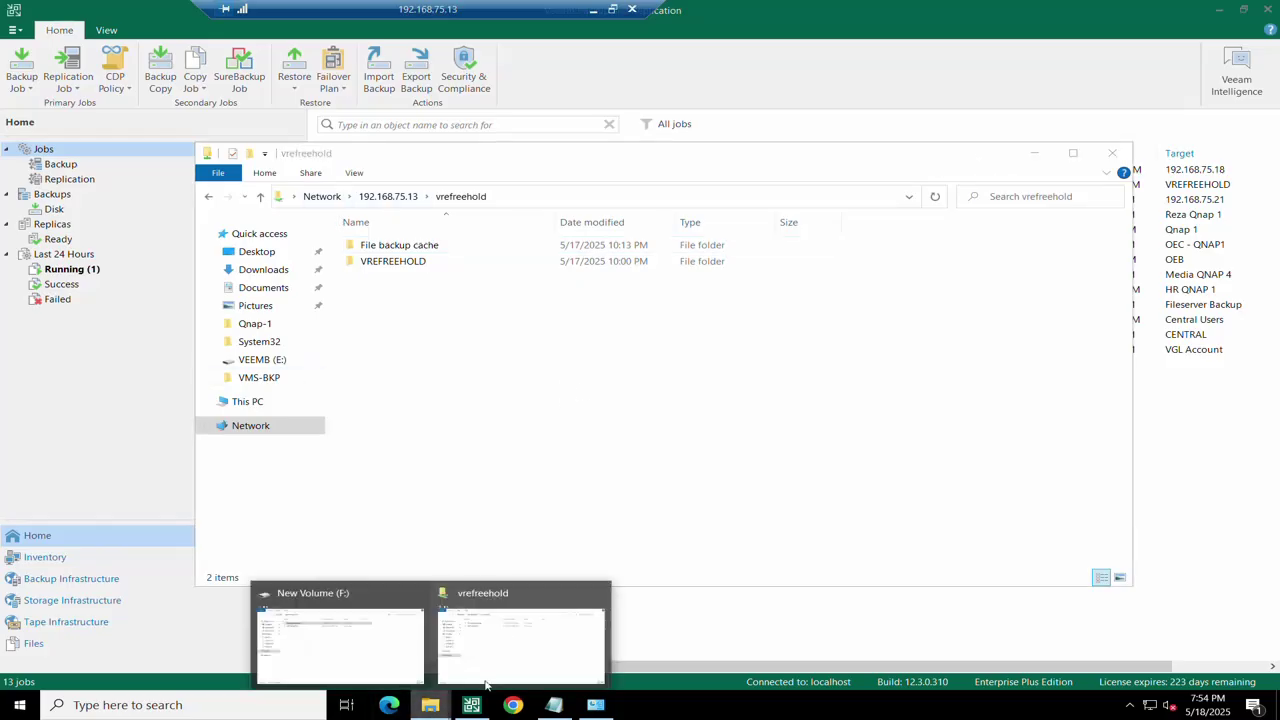
left_click(349, 657)
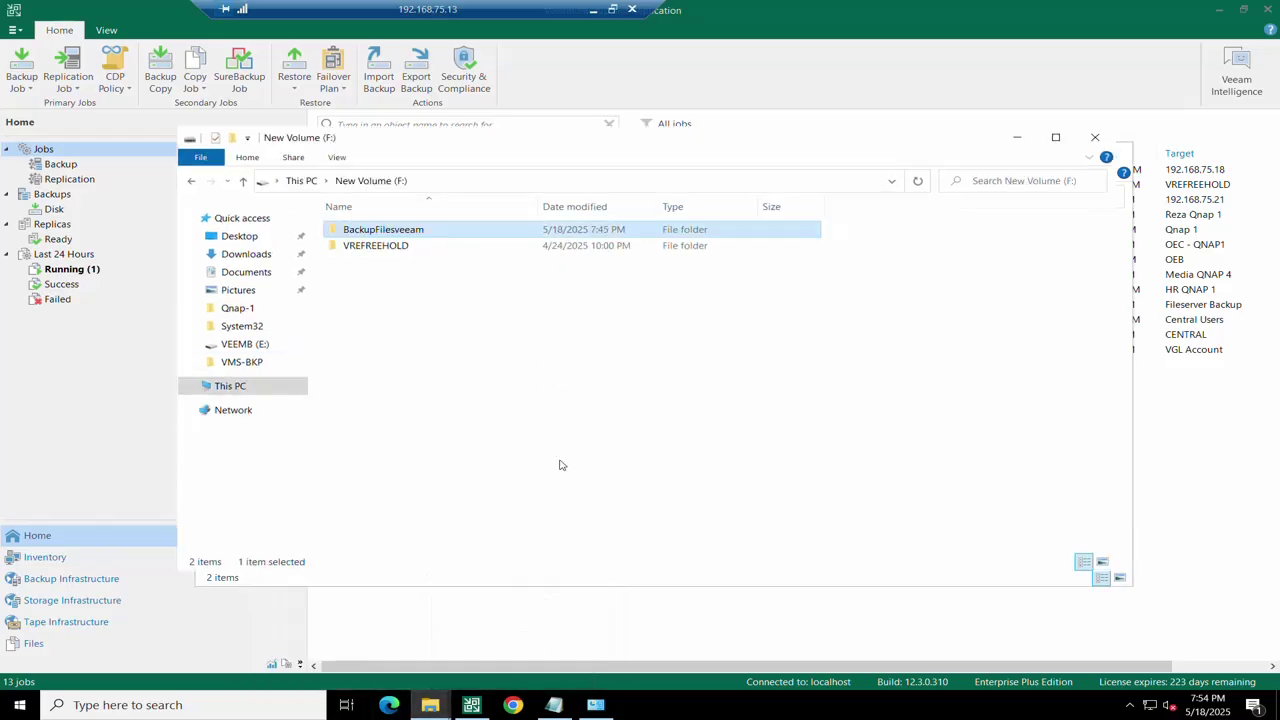
- Create a folder named Vm1 inside BackupFilesveeam, check its contents, and return to the parent folder
double_click(441, 235)
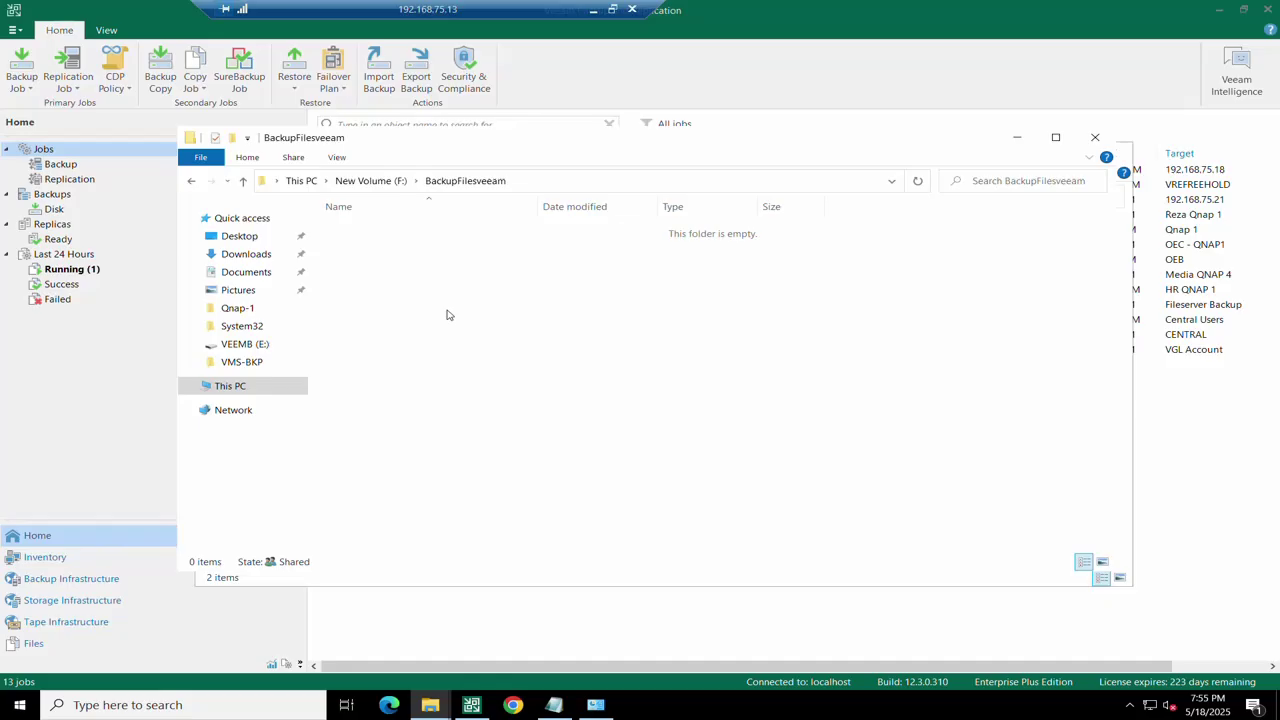
key("ctrl+shift+n")
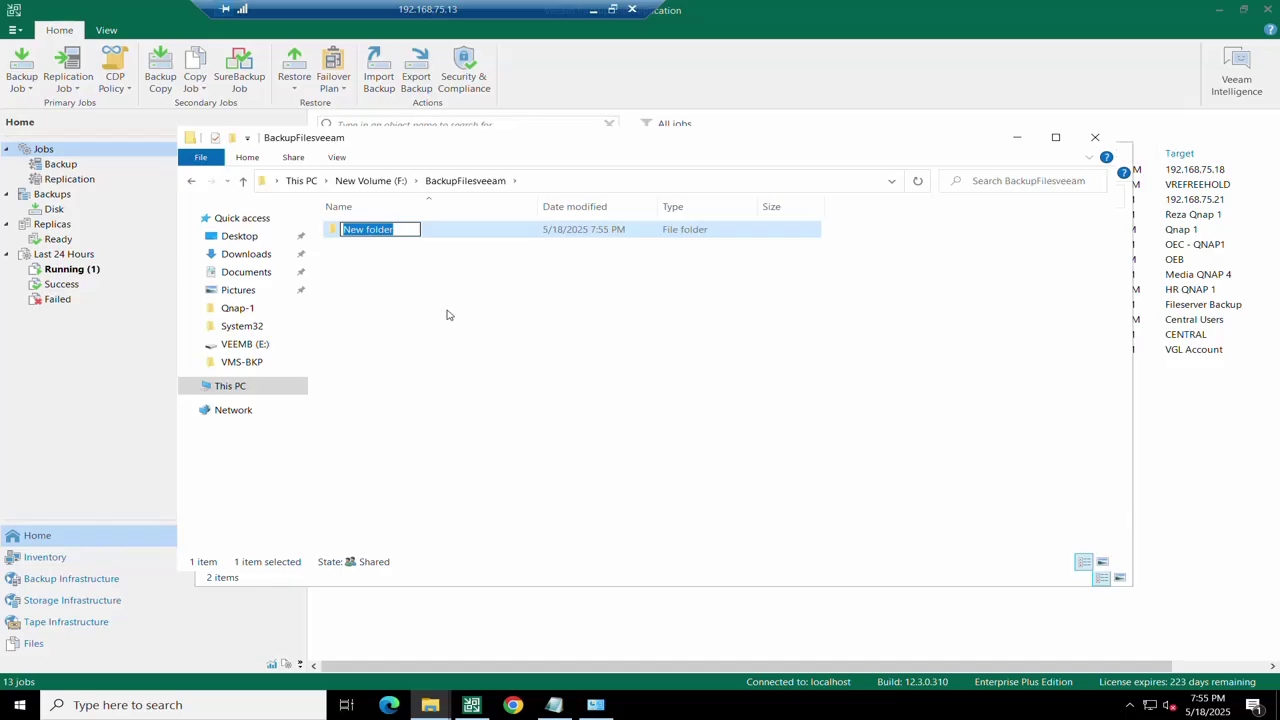
type("V")
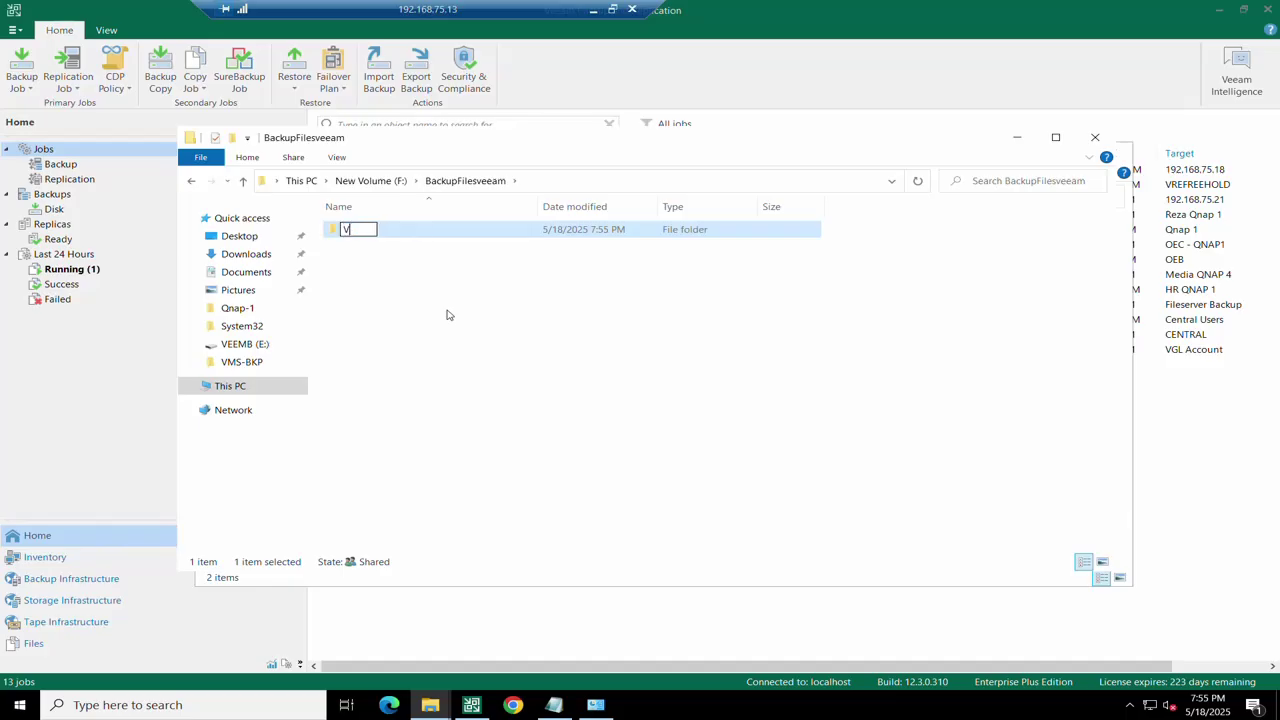
type("m1")
key("Return")
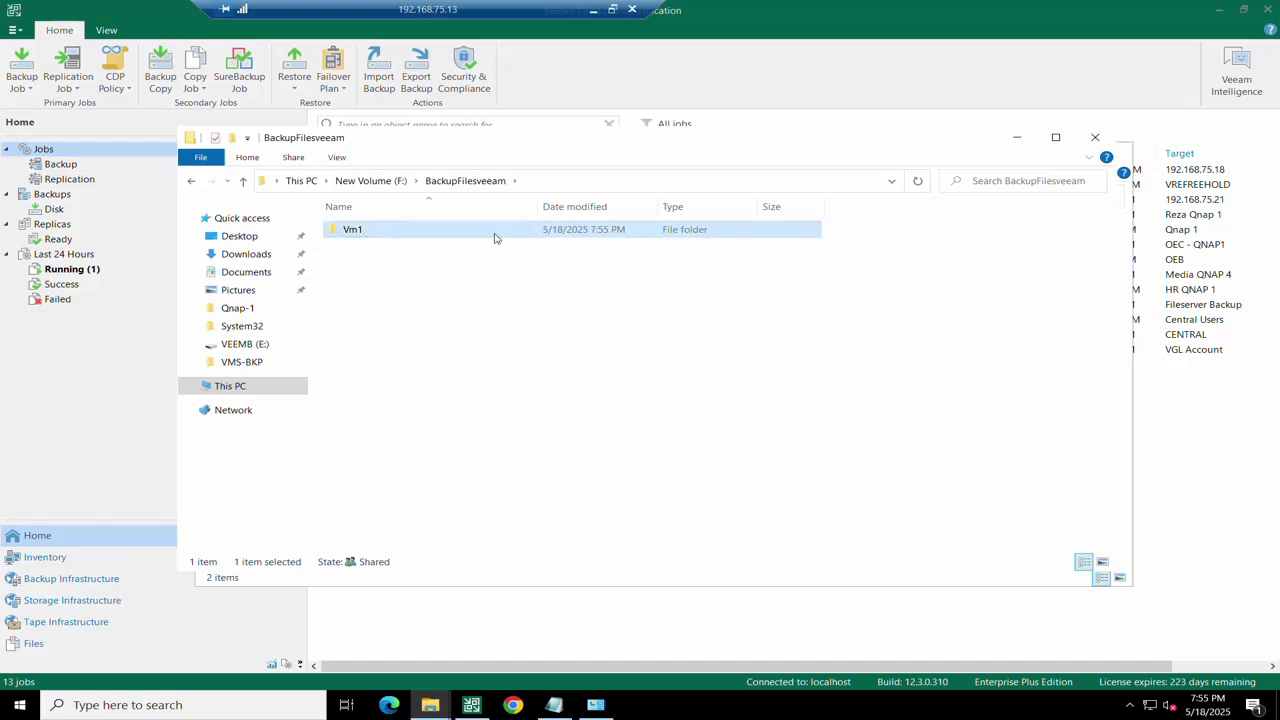
double_click(433, 232)
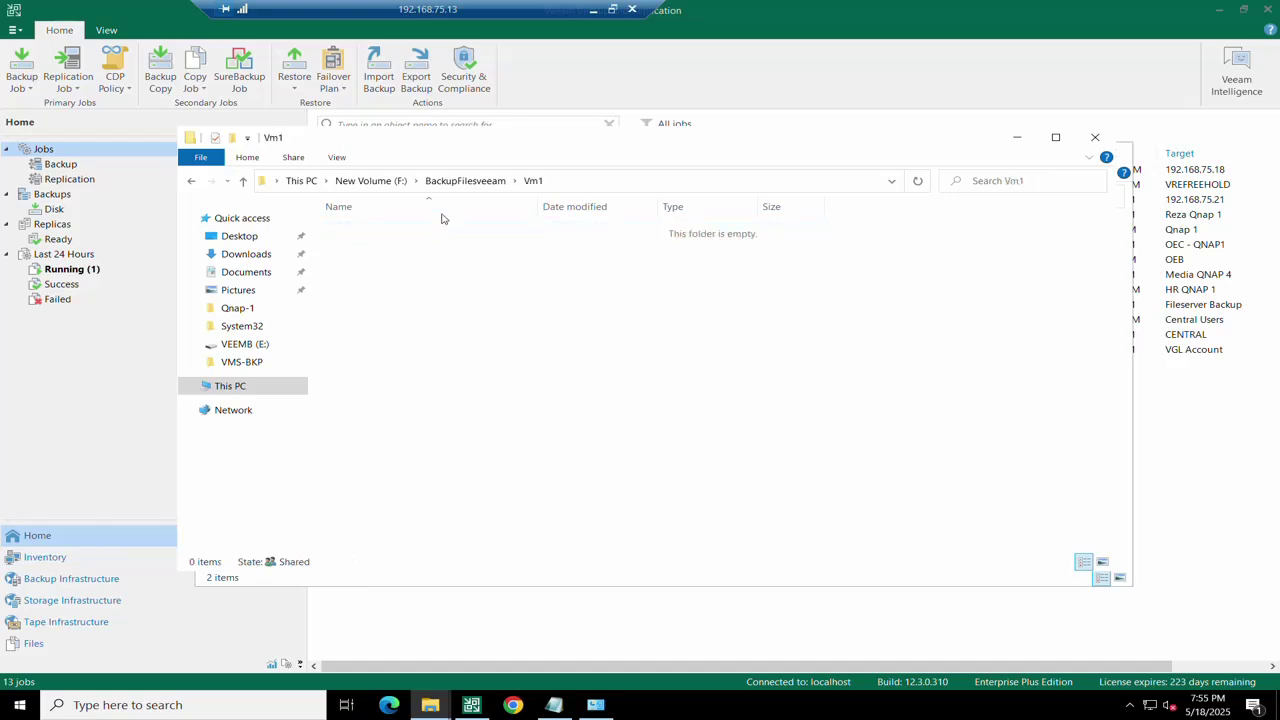
left_click(460, 183)
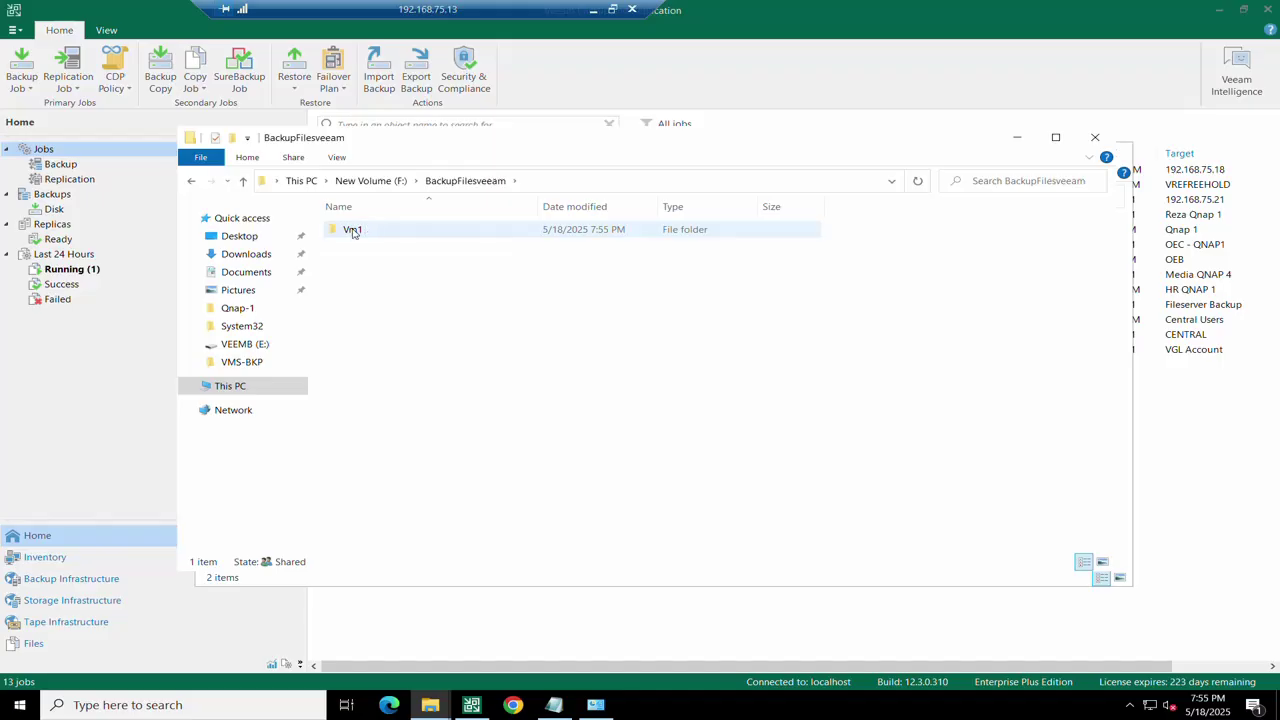
- Copy the network path of the Vm1 folder from its sharing properties
right_click(354, 231)
left_click(419, 543)
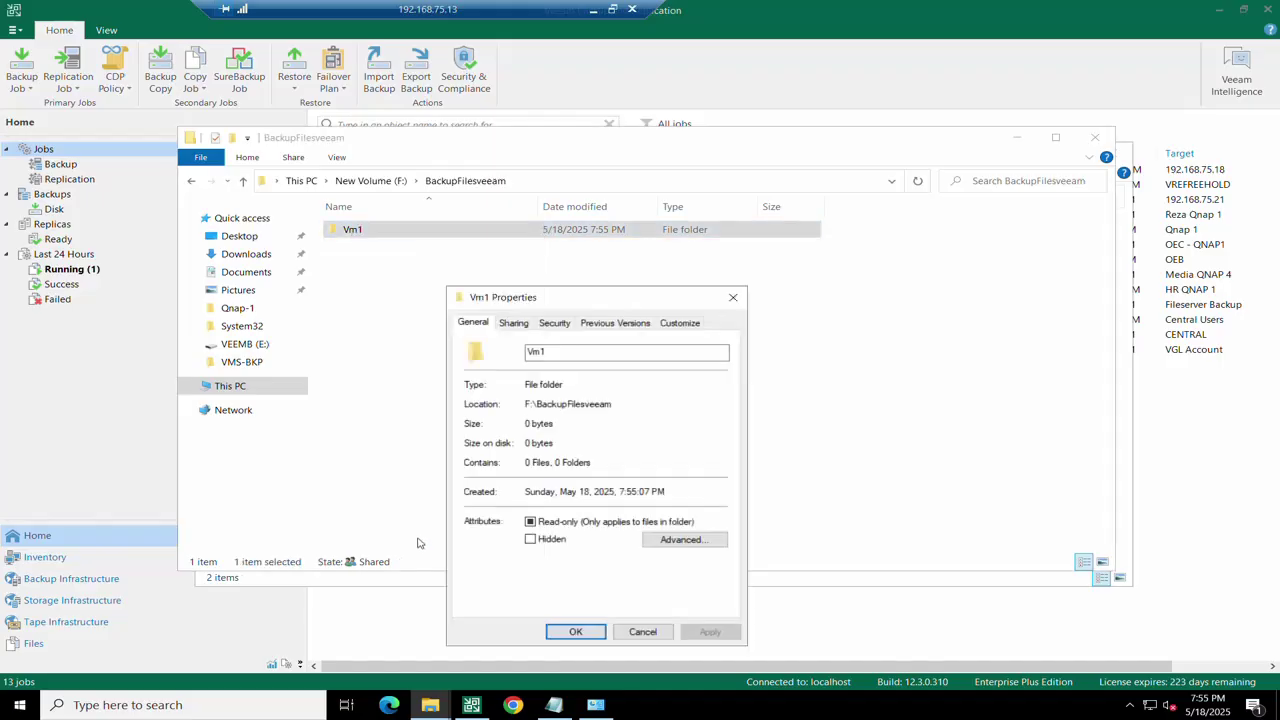
left_click(516, 326)
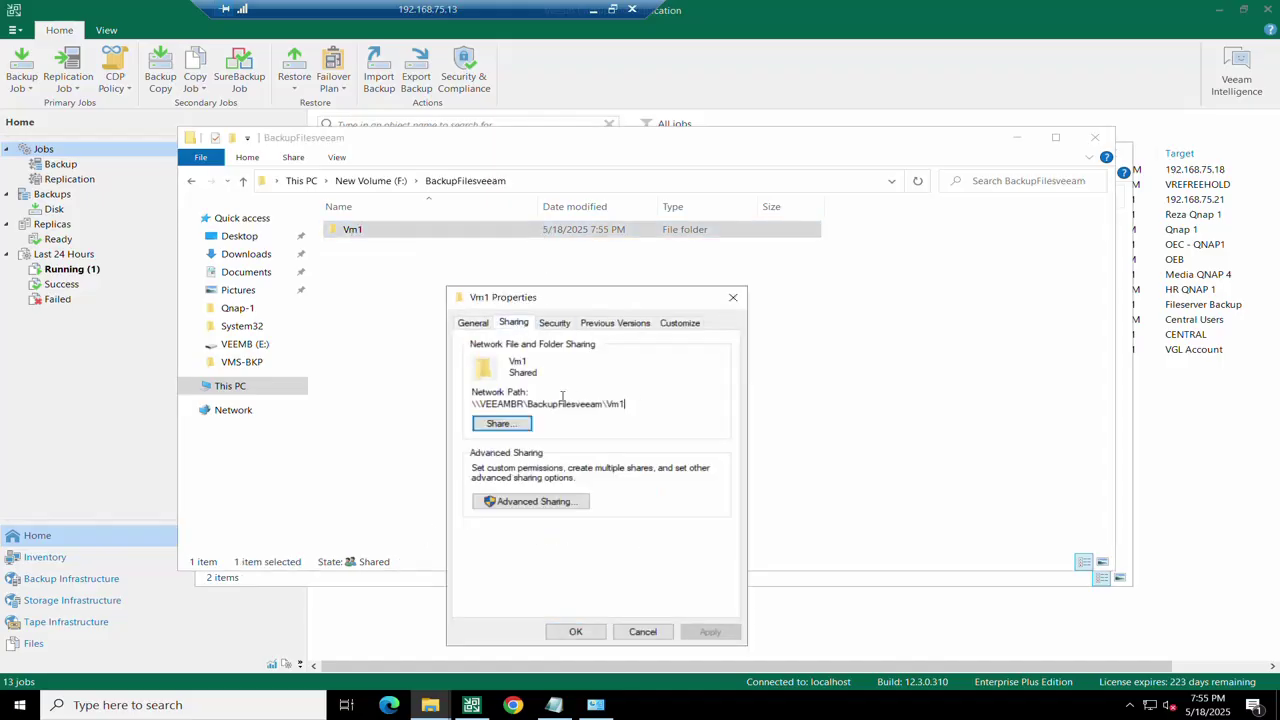
left_click_drag(634, 404, 455, 393)
key("ctrl+c")
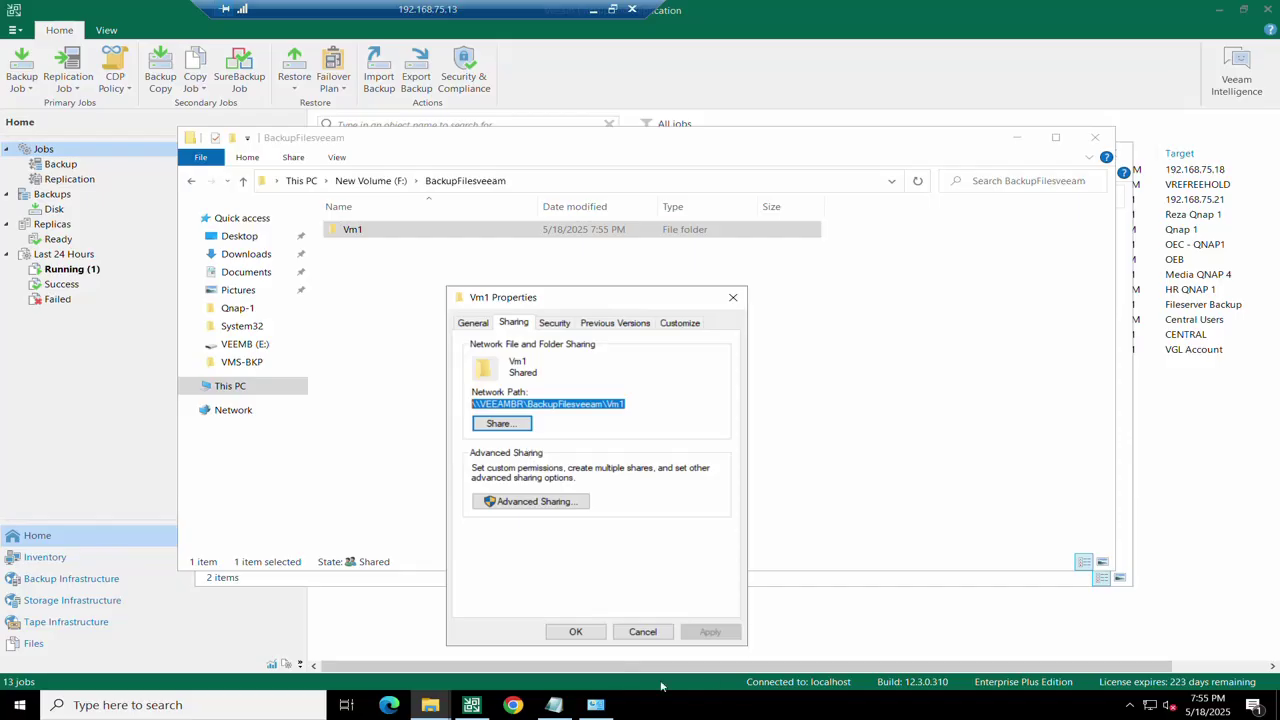
left_click(576, 632)
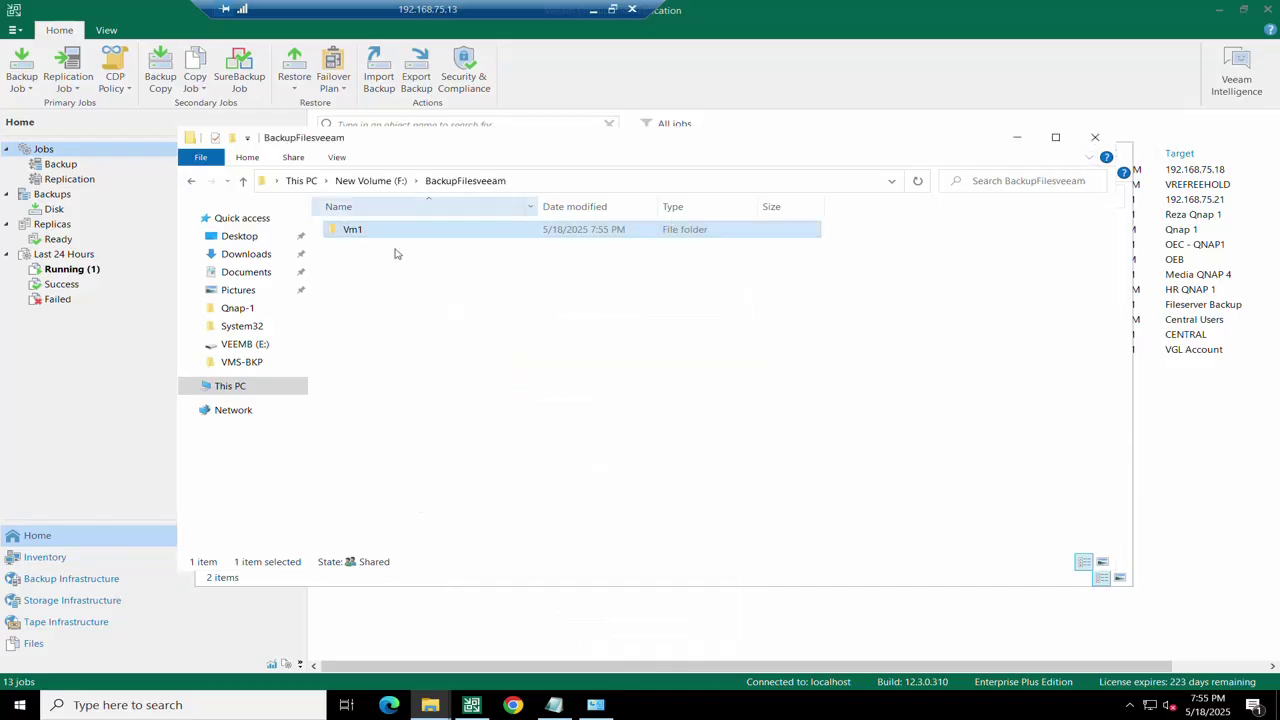
- Switch to Veeam Backup and Replication and start adding a network attached storage backup repository based on an SMB share
left_click(36, 540)
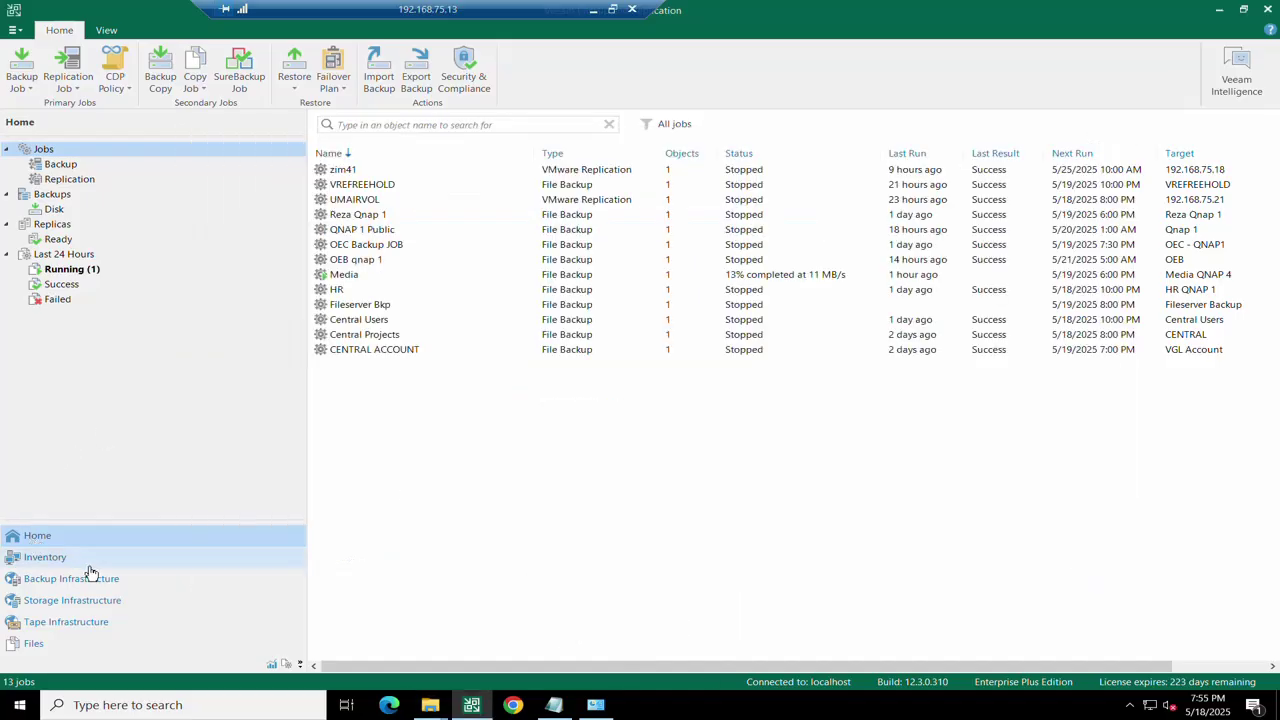
left_click(114, 588)
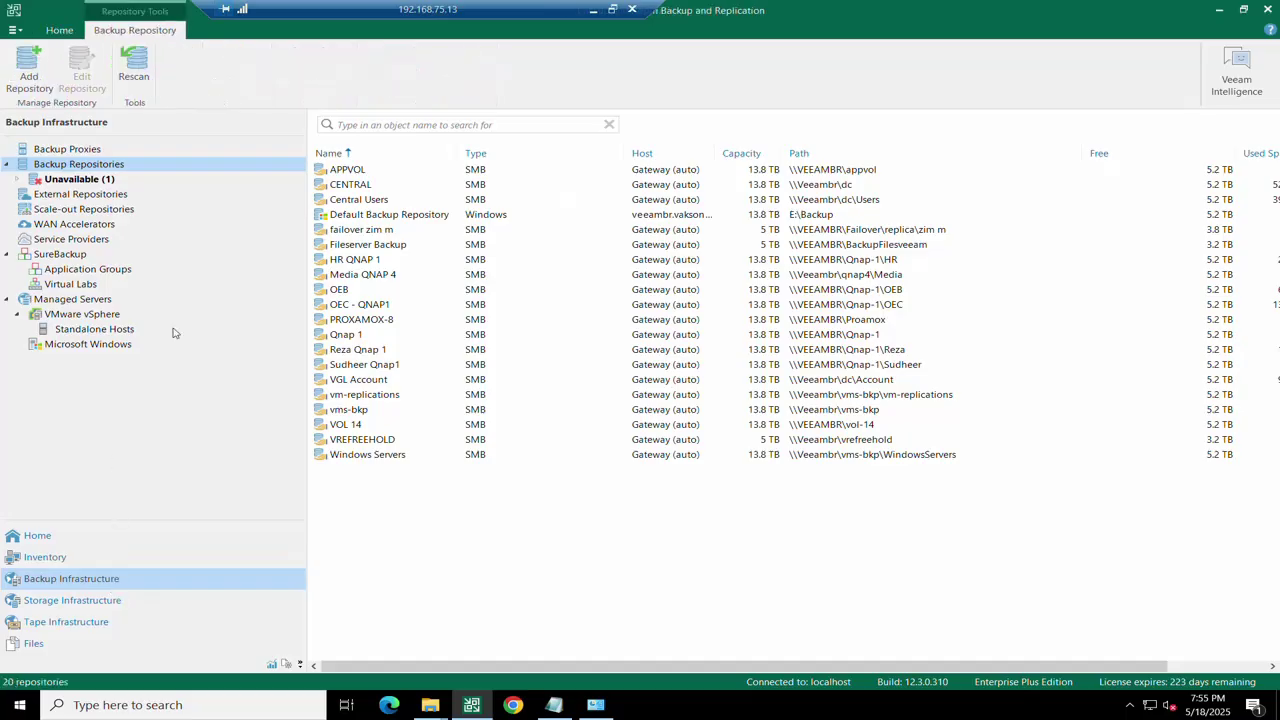
left_click(29, 74)
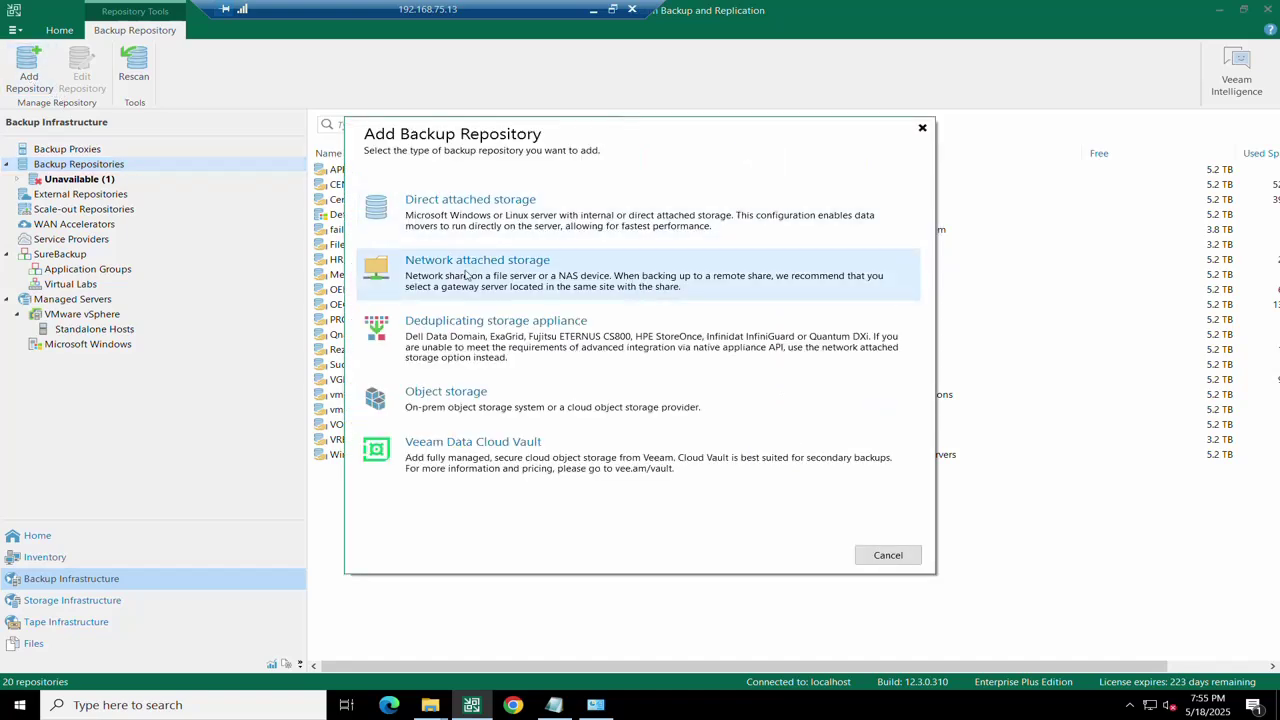
left_click(466, 276)
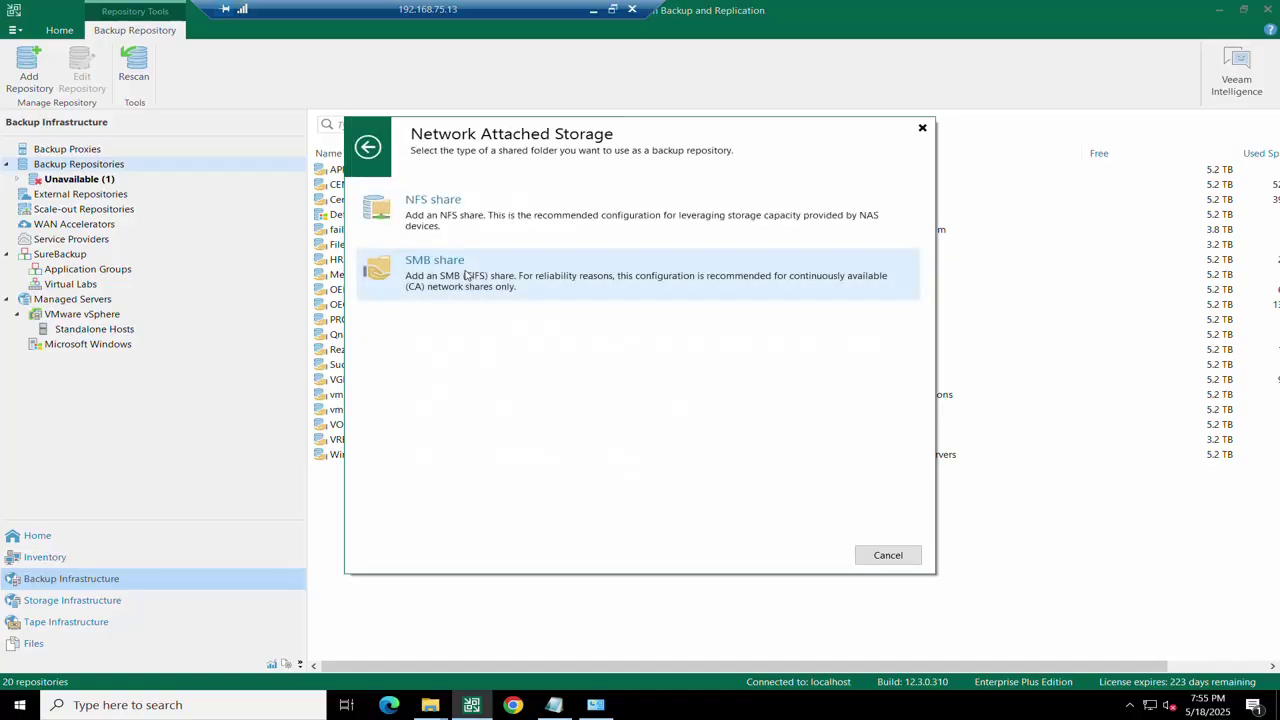
left_click(466, 276)
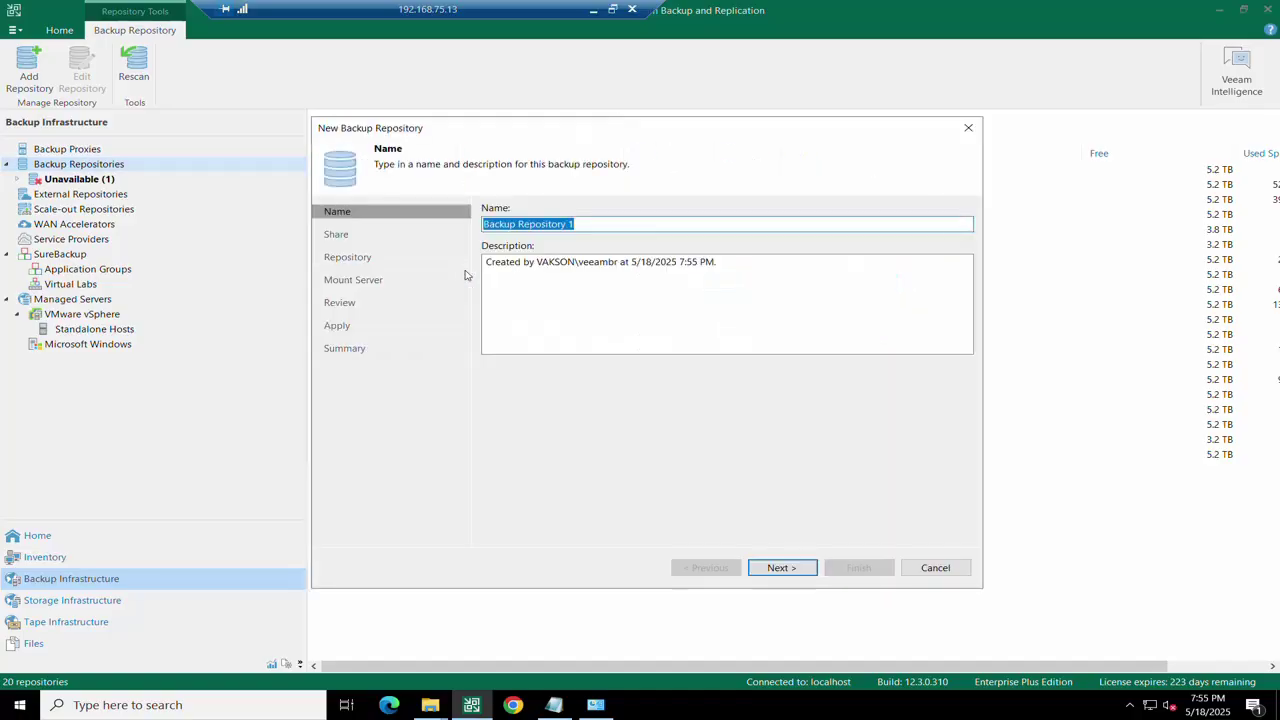
- Name the repository Veeam 1 Replication and replace its description with "Reploication"
type("V")
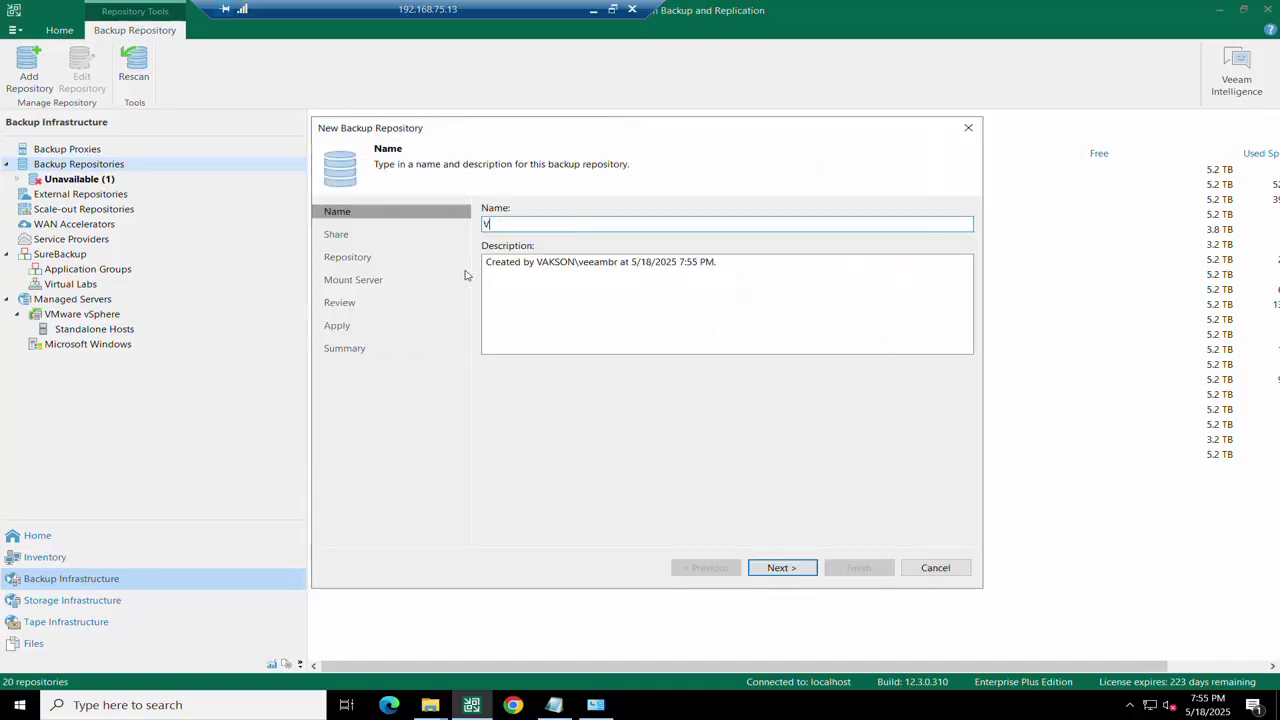
type("eeam 1 Replication")
left_click(686, 267)
key("ctrl+a")
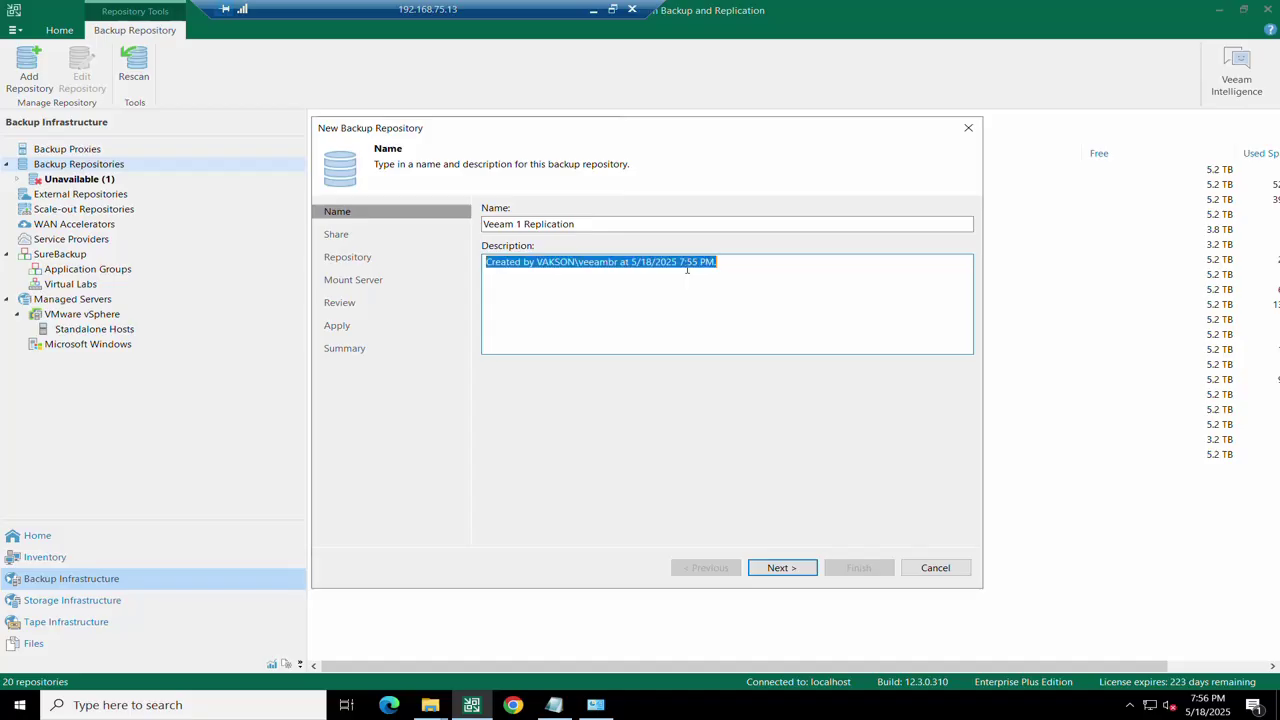
type("Reploica")
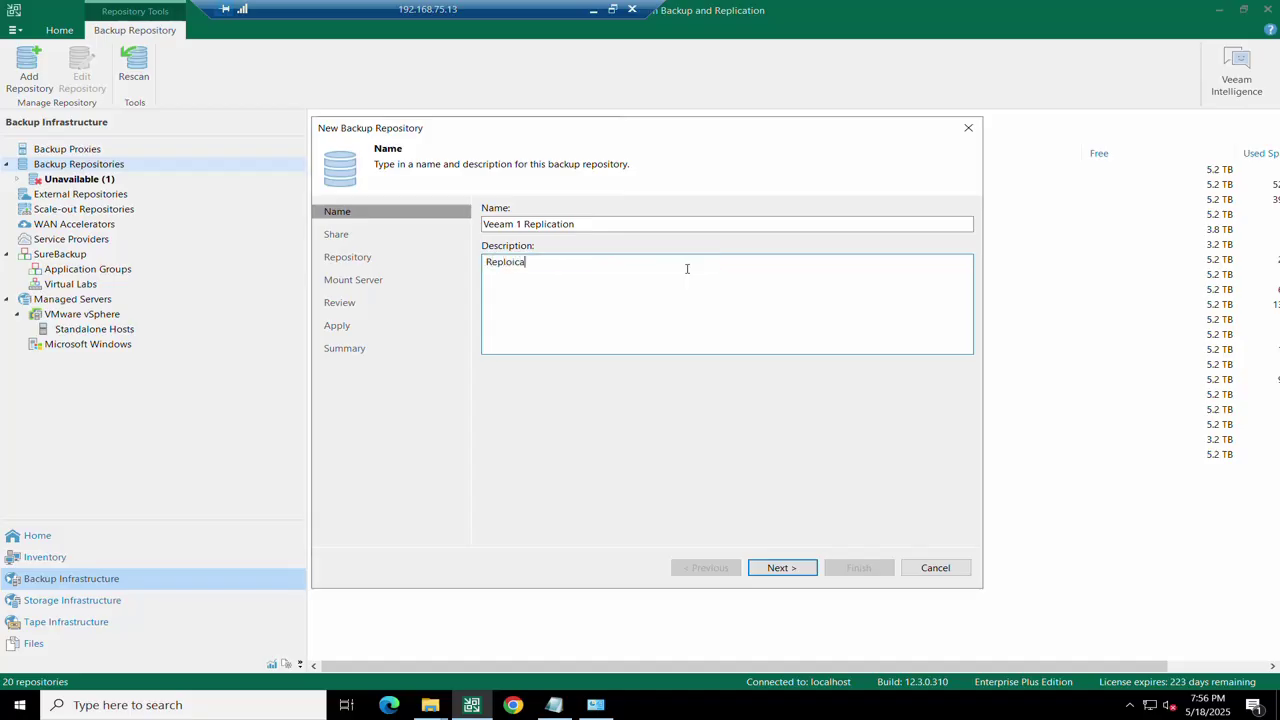
type("tion")
left_click(789, 568)
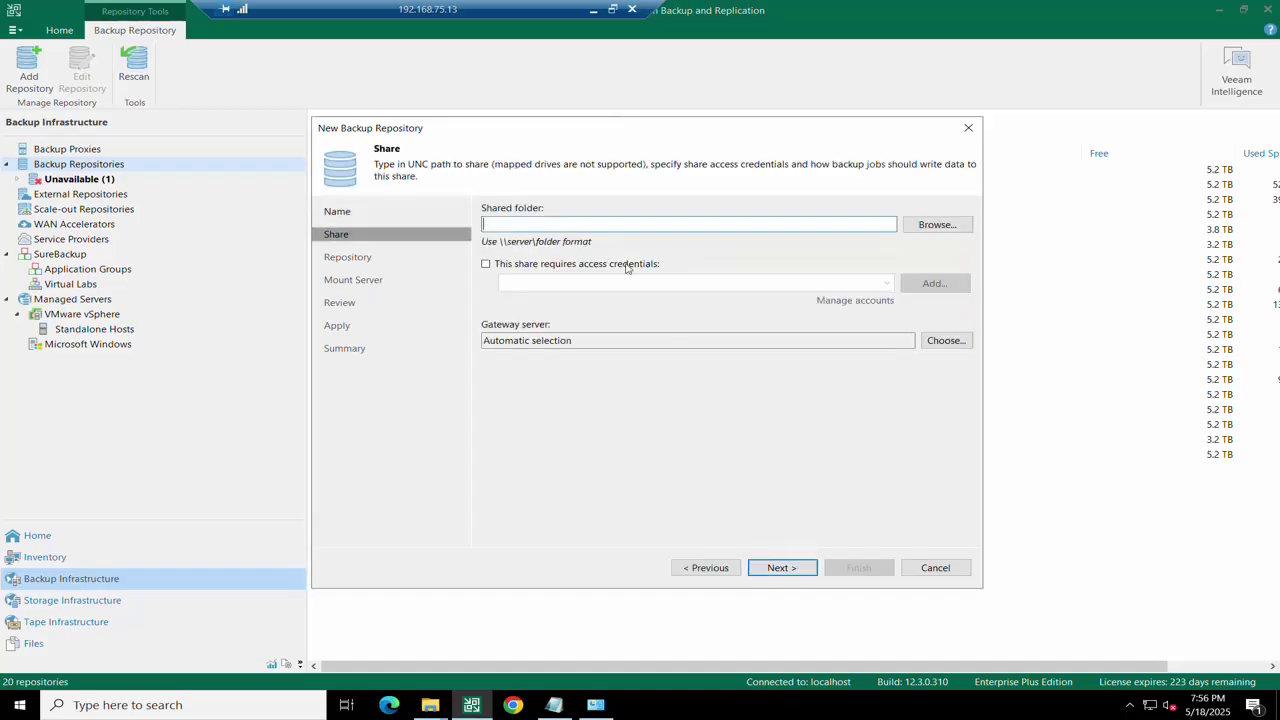
- Set the shared folder to \\VEEAMBR\BackupFilesveeam\Vm1 without access credentials and accept the default repository settings
key("ctrl+v")
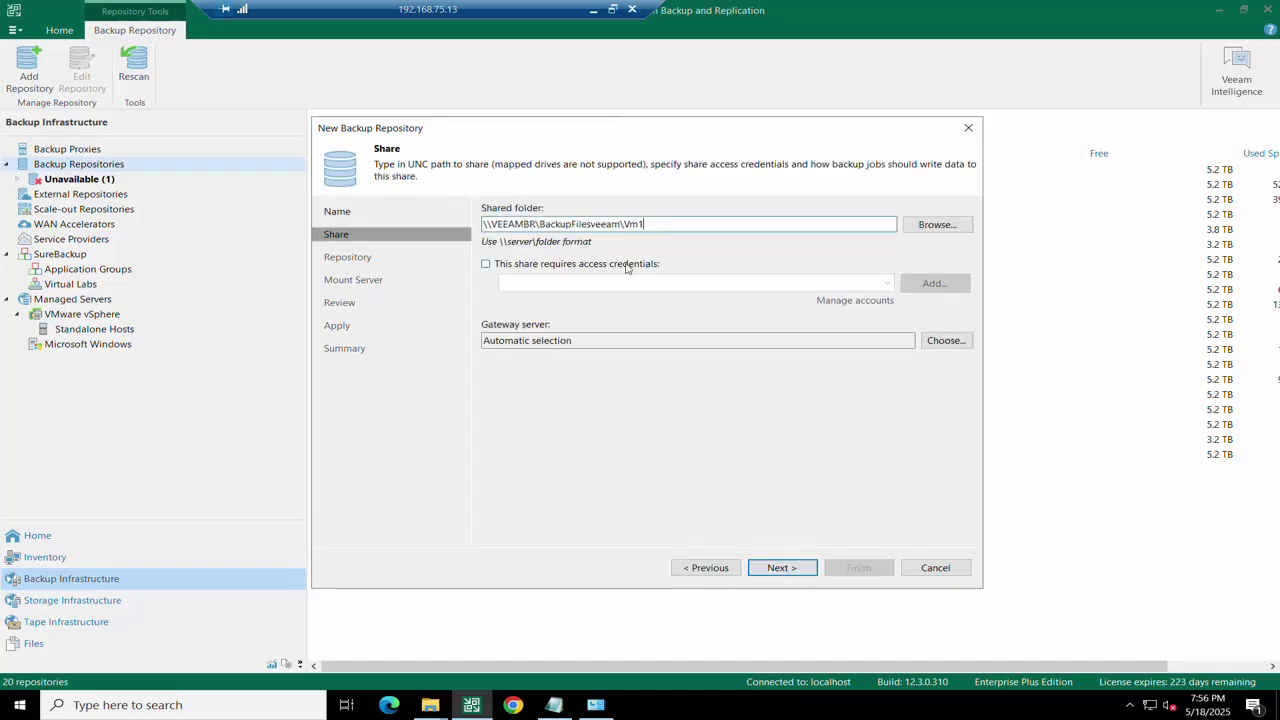
left_click(777, 571)
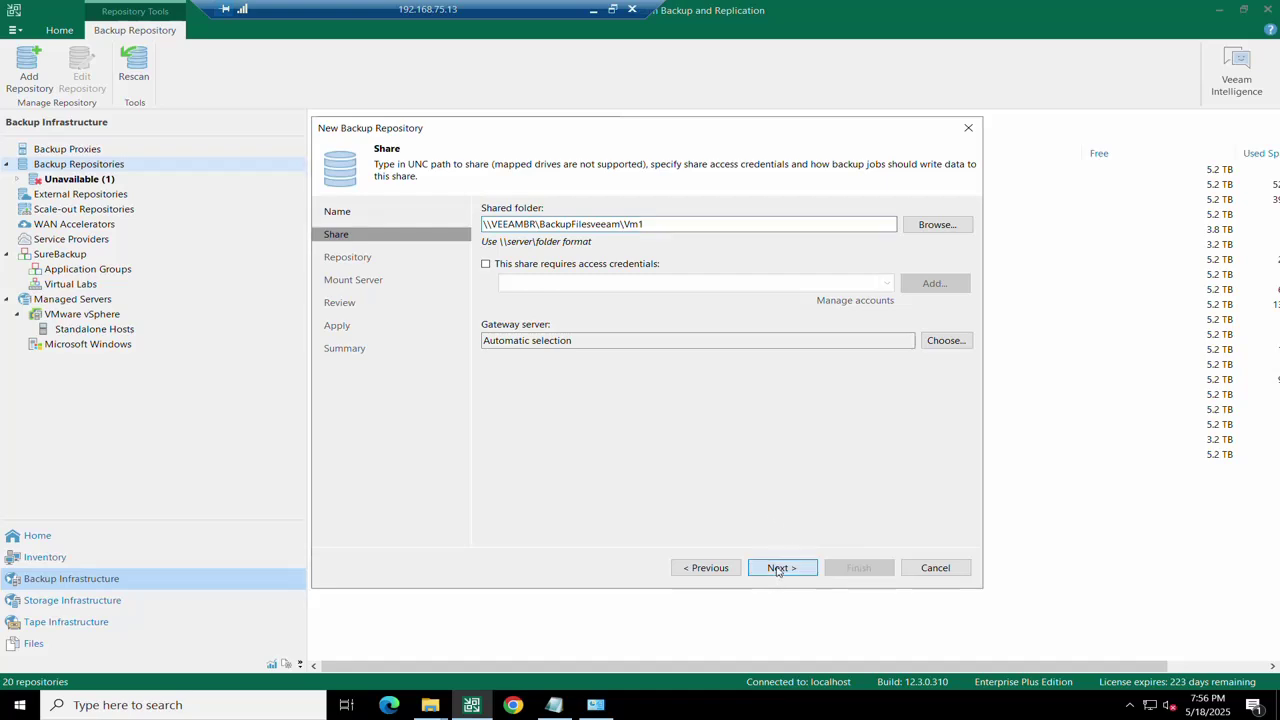
left_click(777, 569)
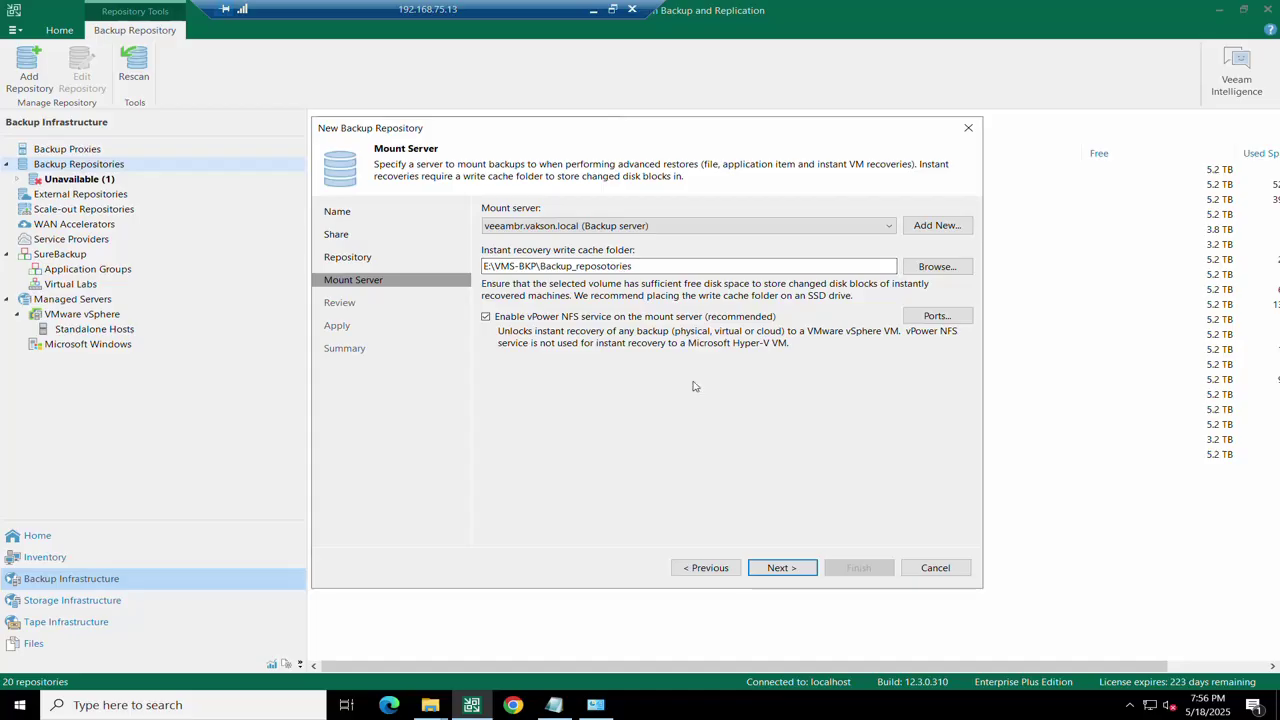
- Keep veeambr.vakson.local as the mount server, then apply the settings and finish creating the repository
left_click(660, 225)
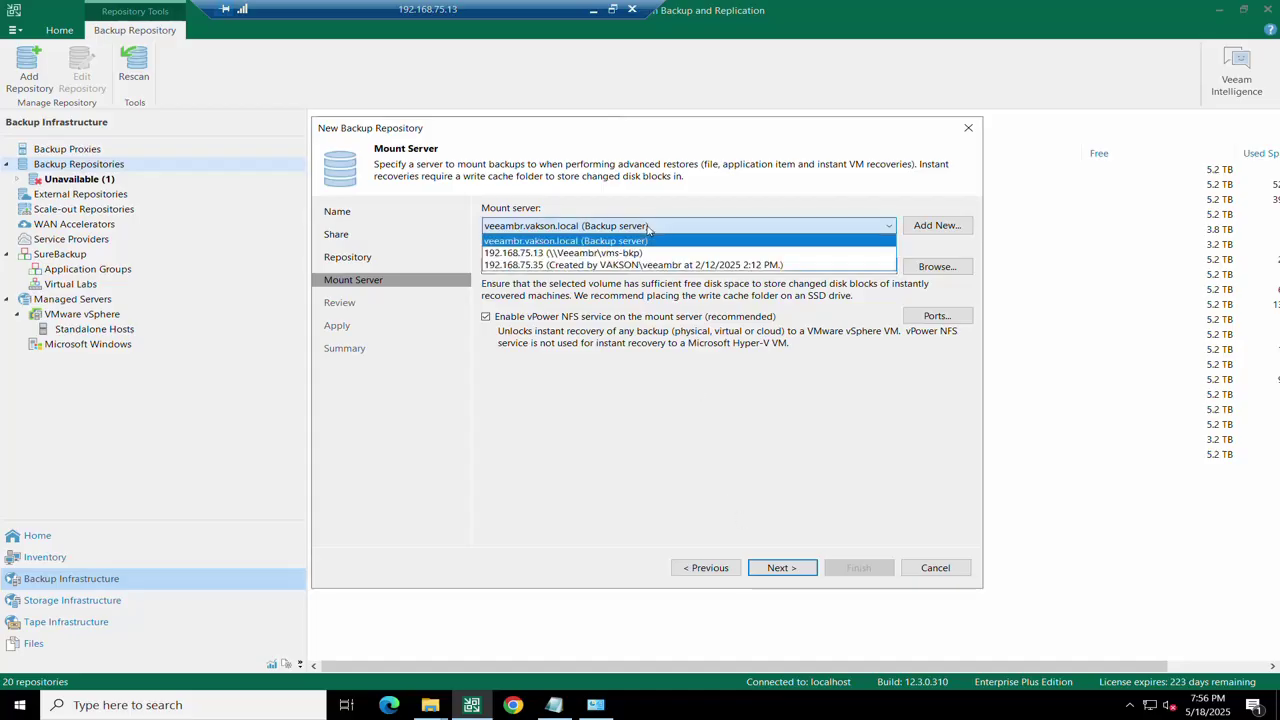
left_click(660, 225)
left_click(779, 569)
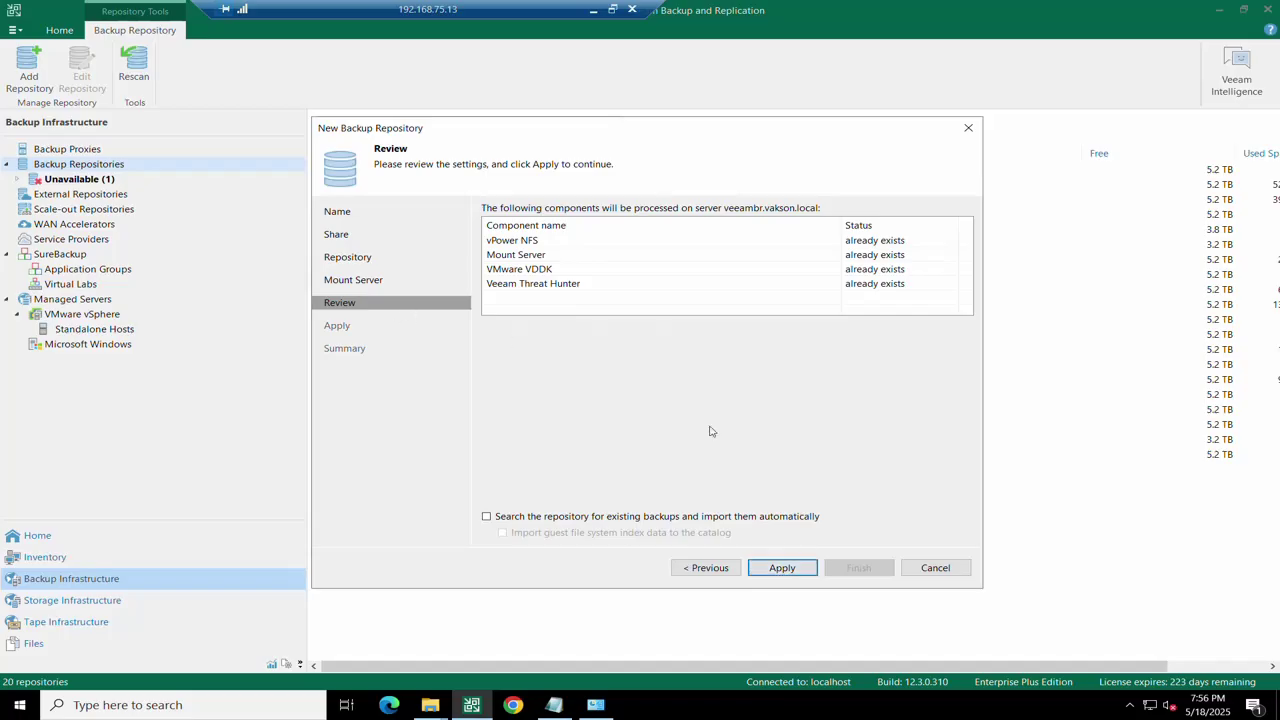
left_click(781, 569)
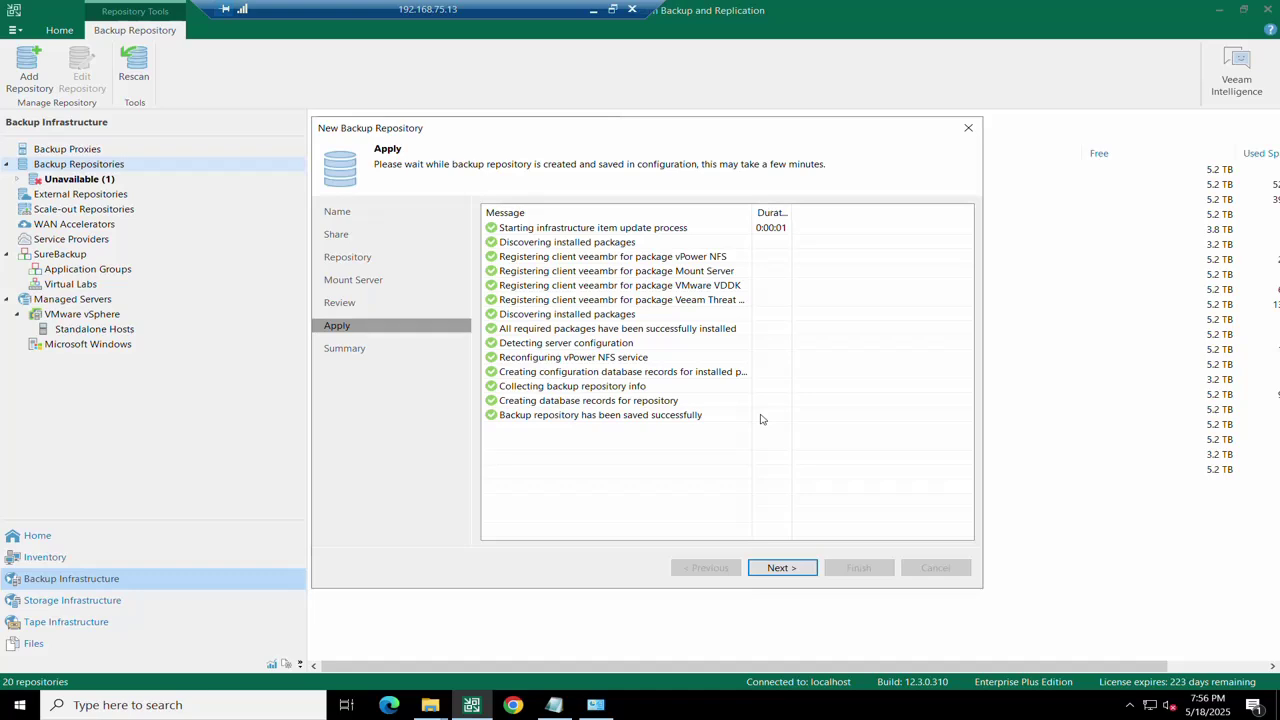
left_click(784, 567)
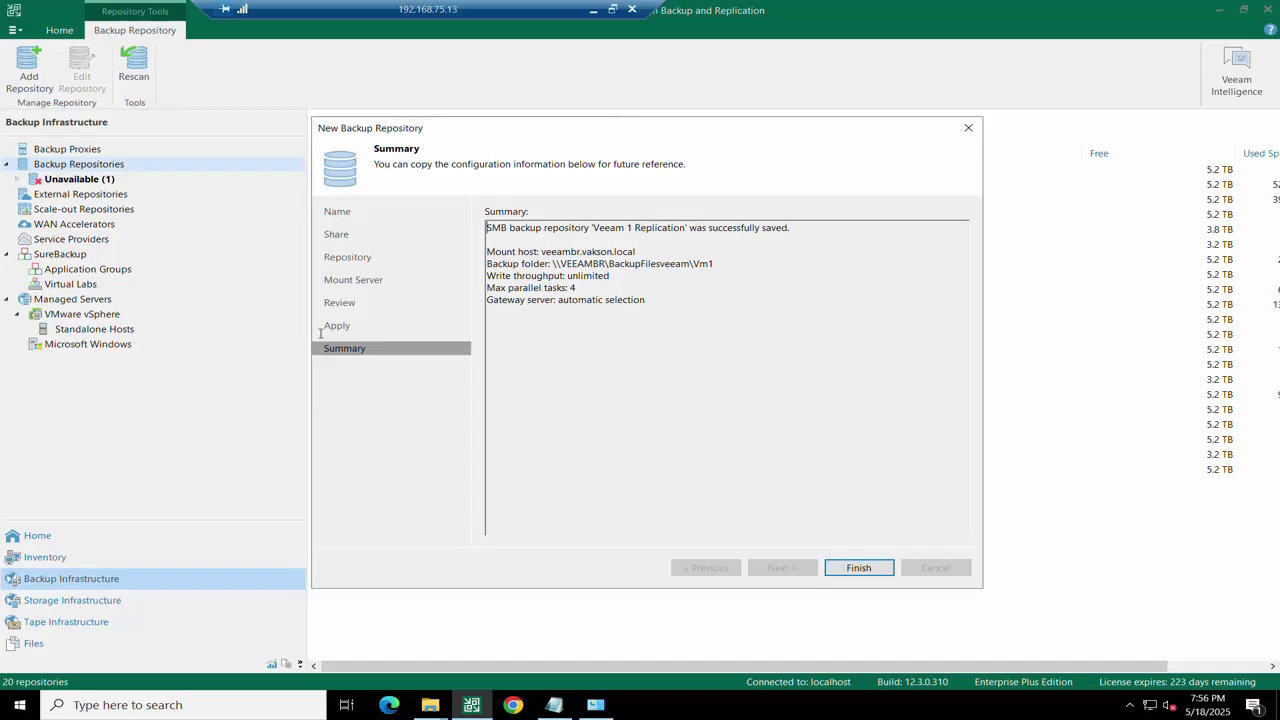
left_click(856, 568)
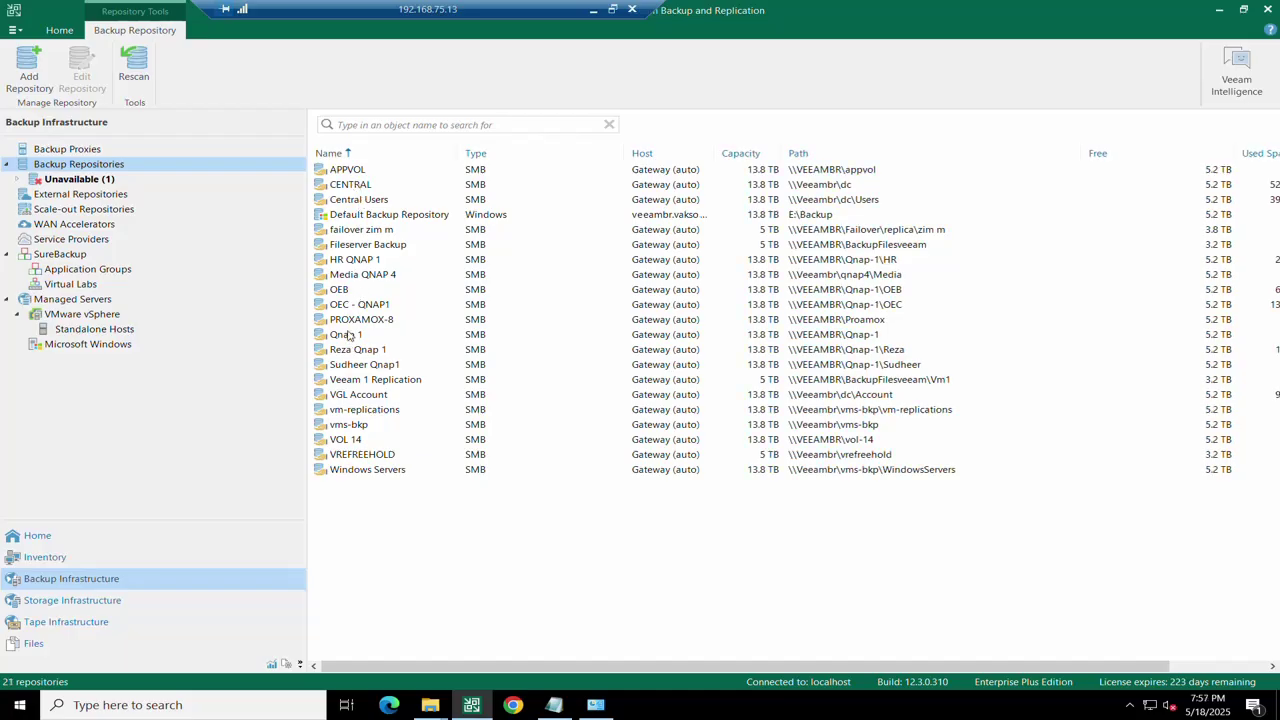
- Check the Veeam 1 Replication entry in the repositories list, including its path, used space and description
left_click(358, 385)
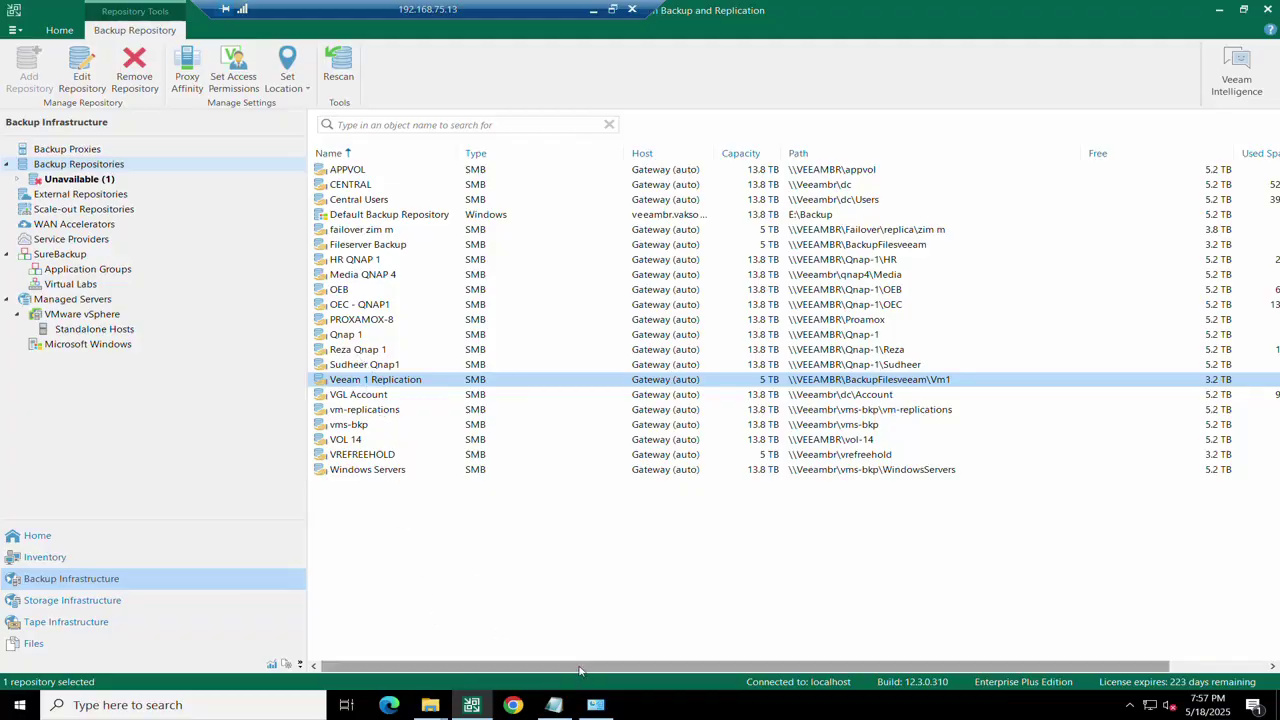
left_click_drag(666, 673, 810, 673)
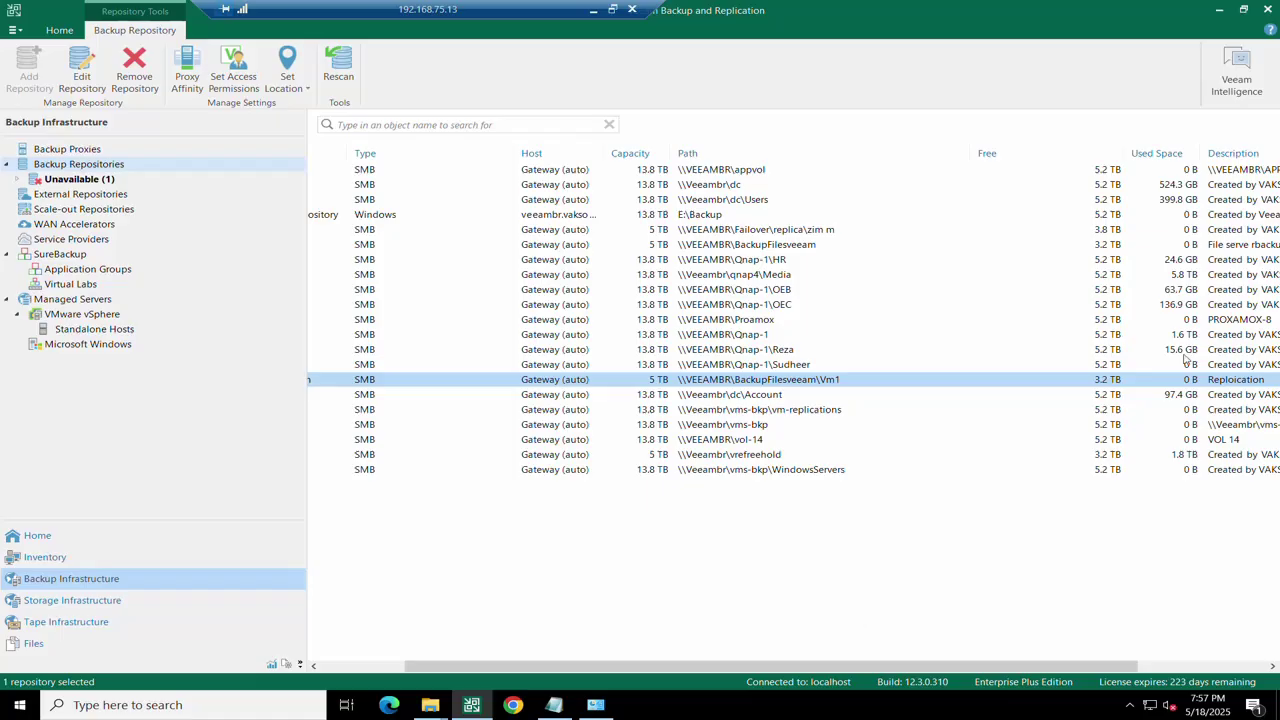
left_click_drag(1011, 666, 453, 663)
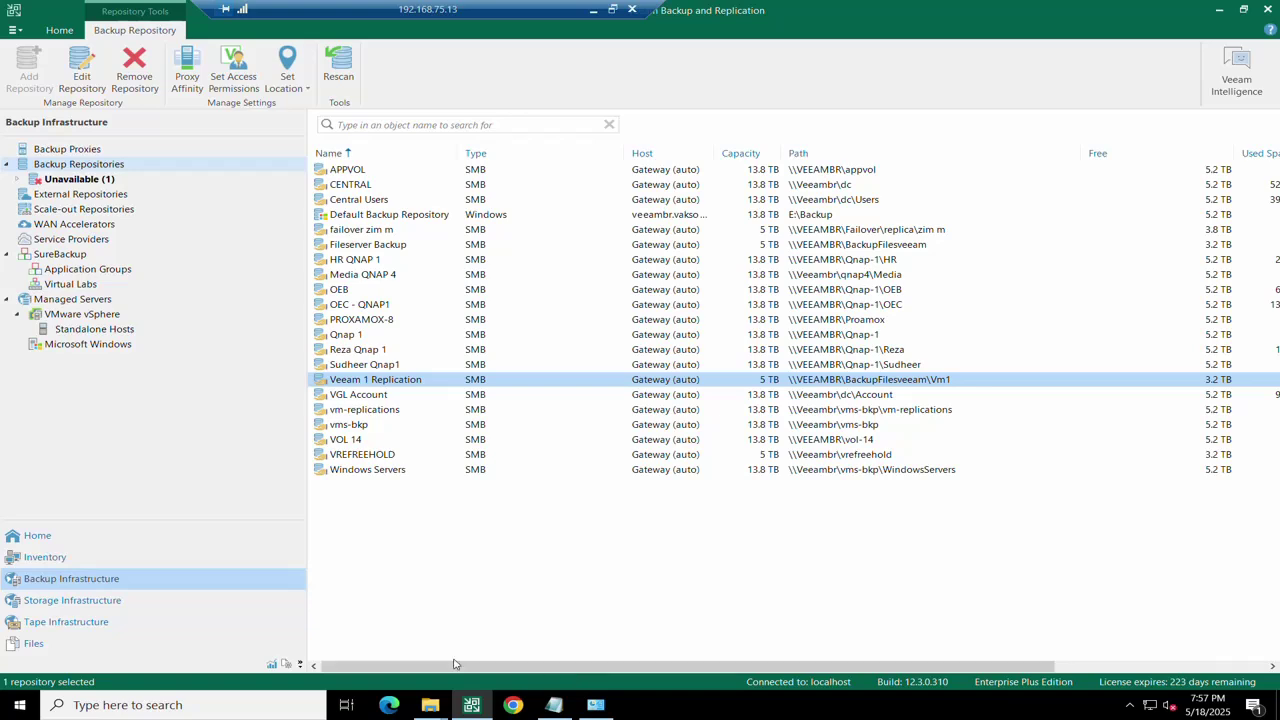
- Start registering a VMware vSphere server in the virtual infrastructure inventory with the address 192.168.75.18
left_click(70, 561)
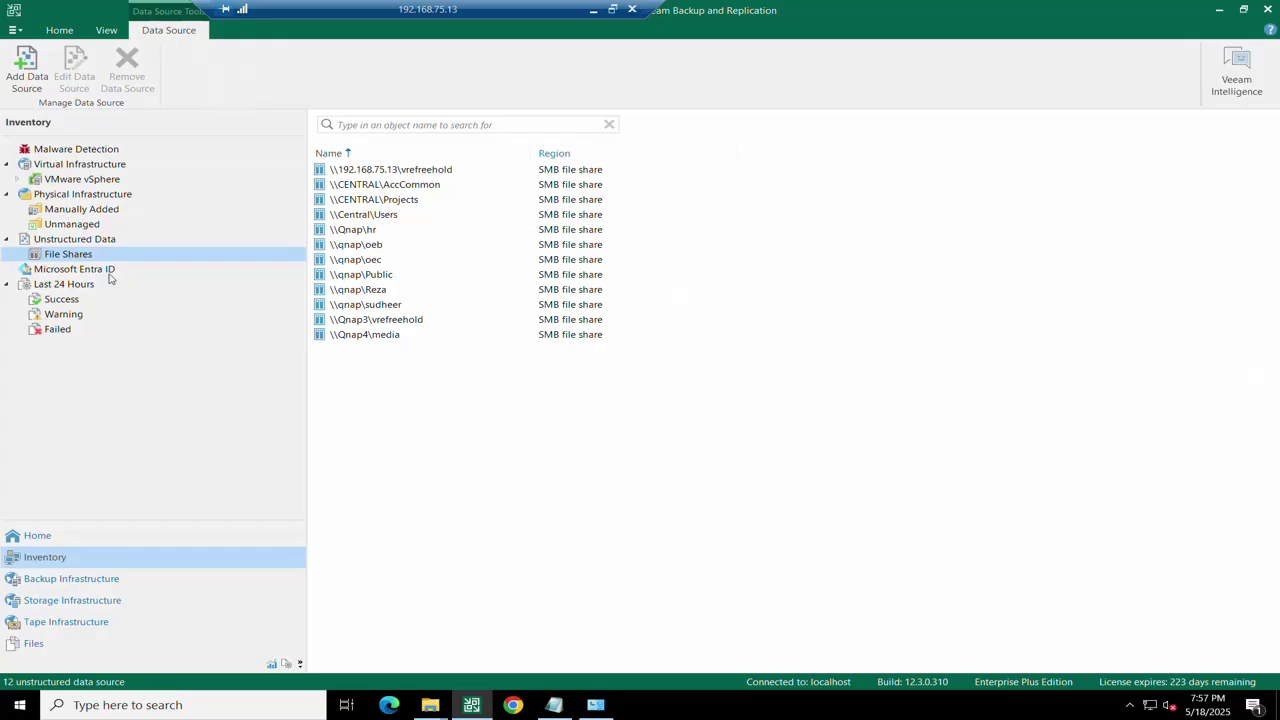
left_click(50, 180)
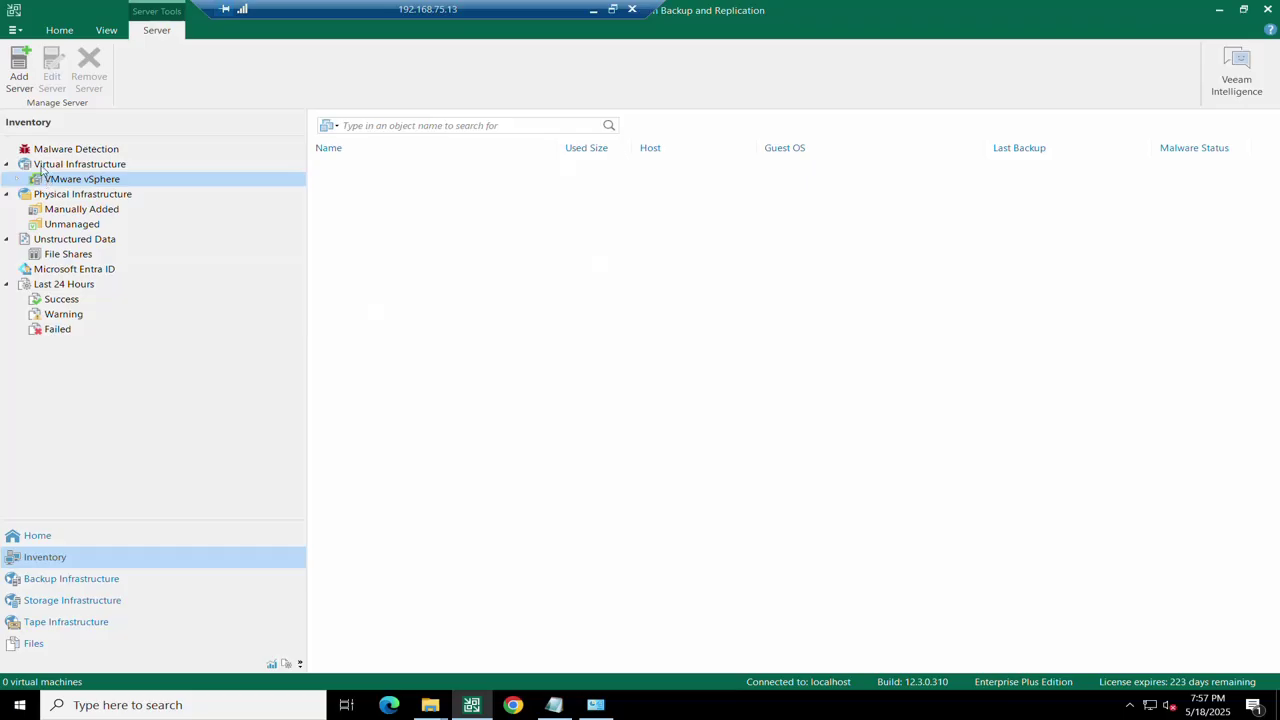
left_click(42, 167)
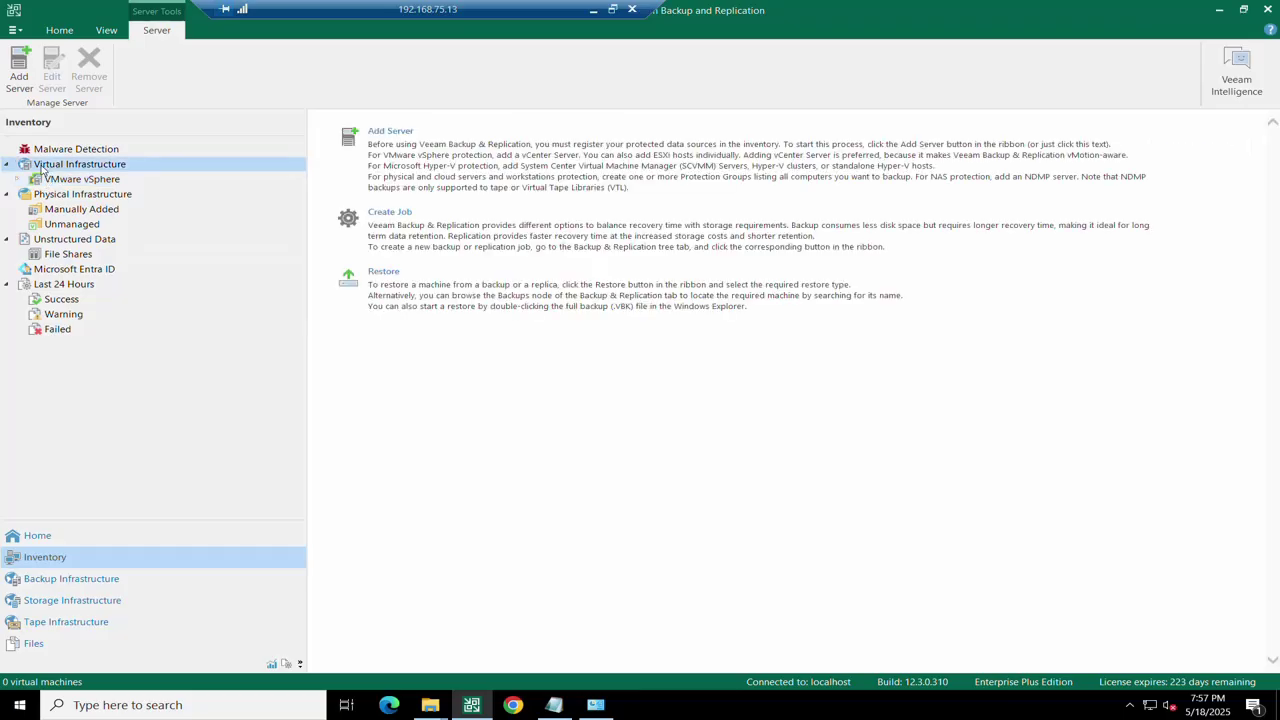
left_click(19, 72)
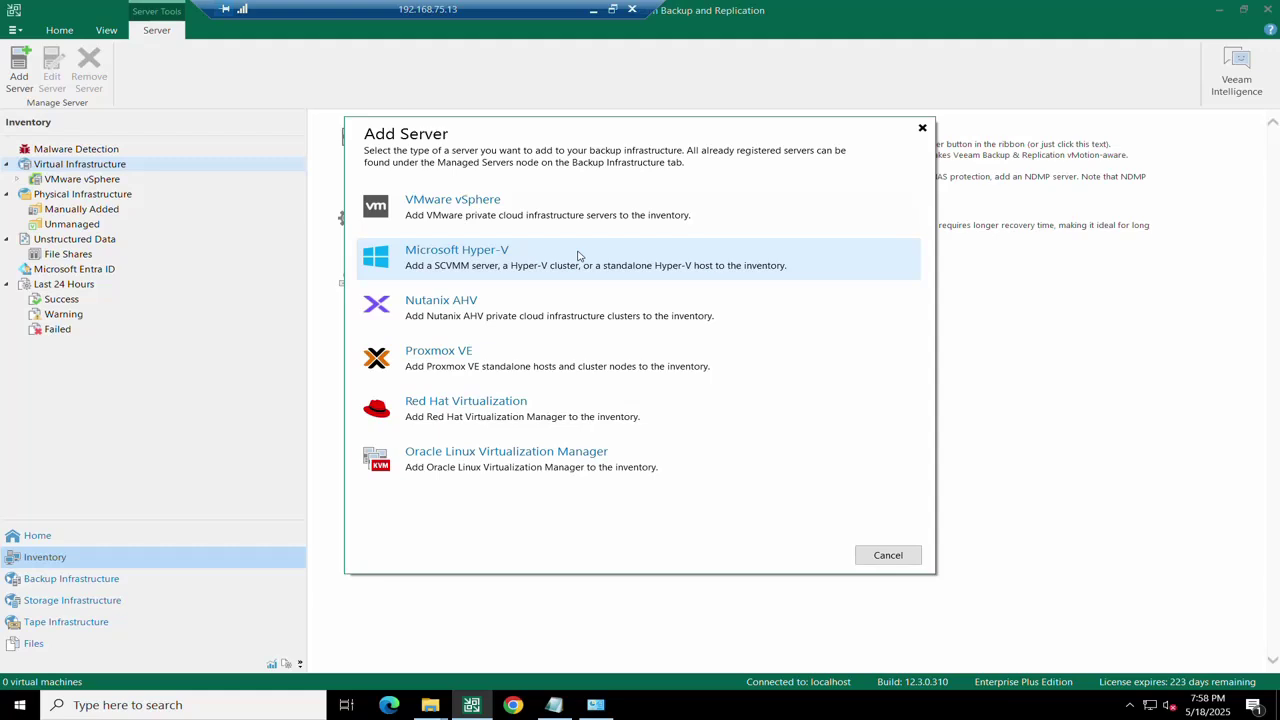
left_click(625, 212)
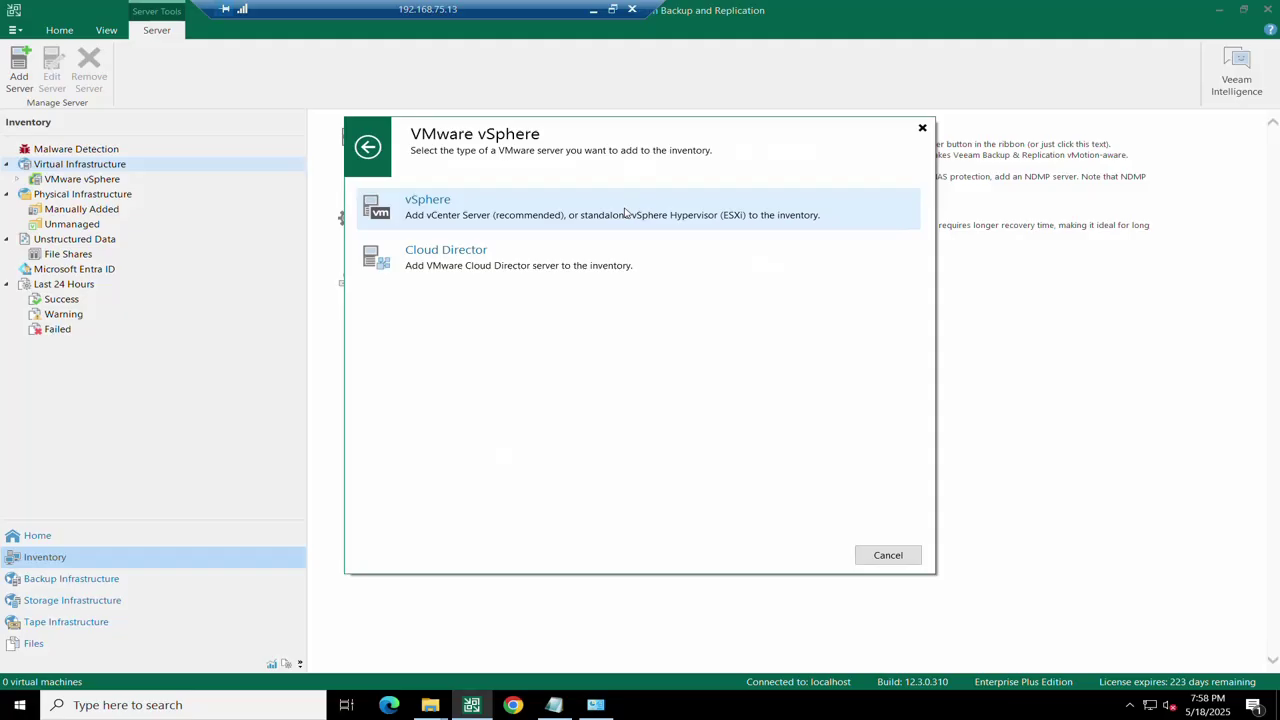
left_click(625, 212)
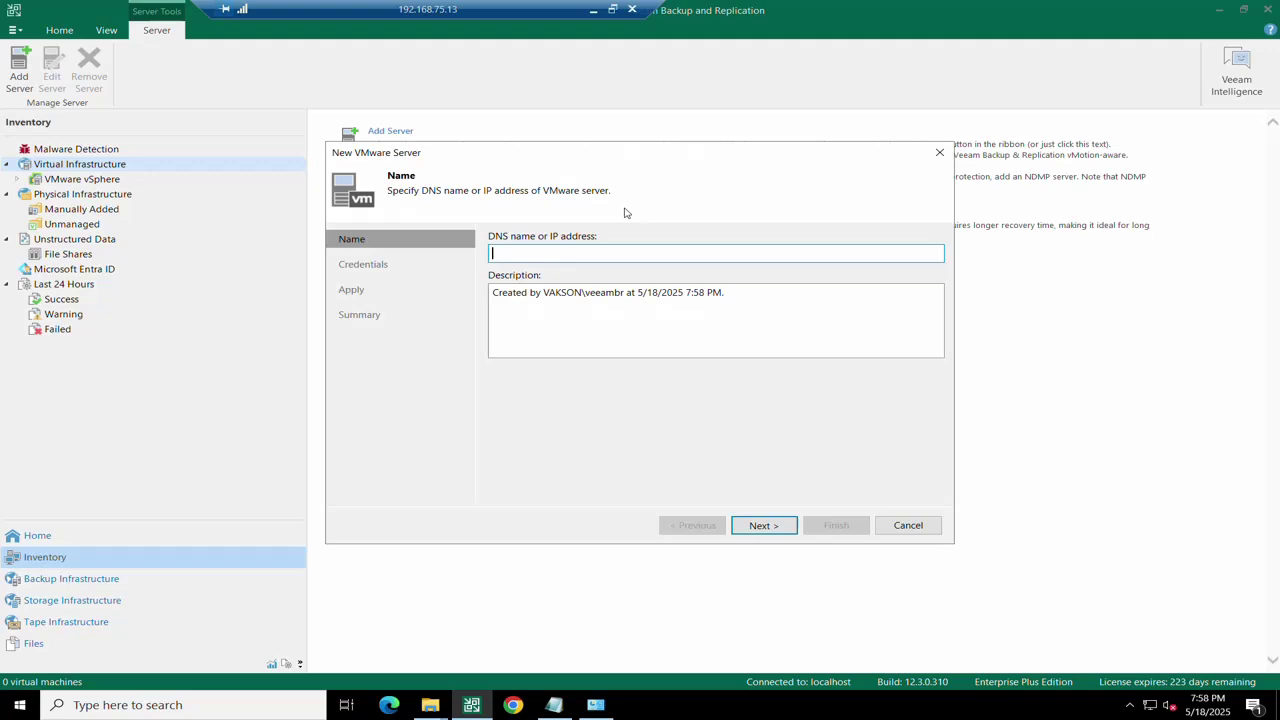
type("192.168.75.18")
left_click(771, 532)
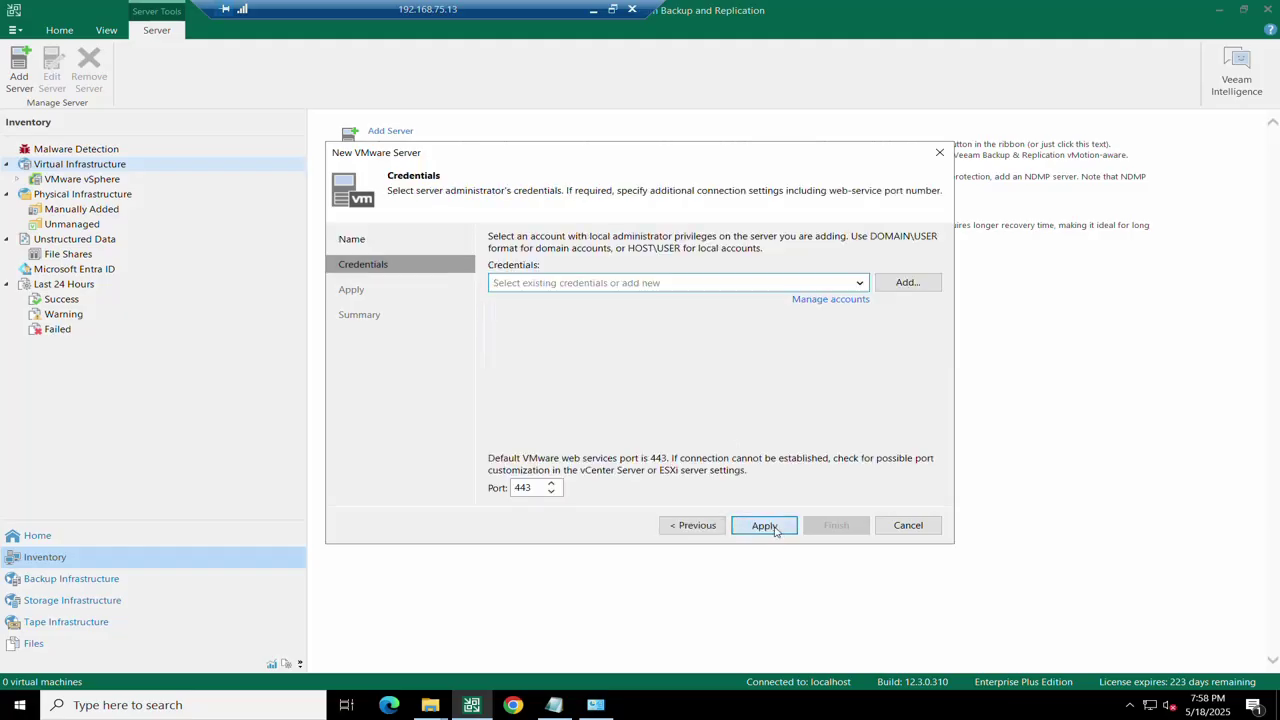
- Add credentials with the username admin and the account password for the VMware server, then exit the registration without applying changes
left_click(890, 283)
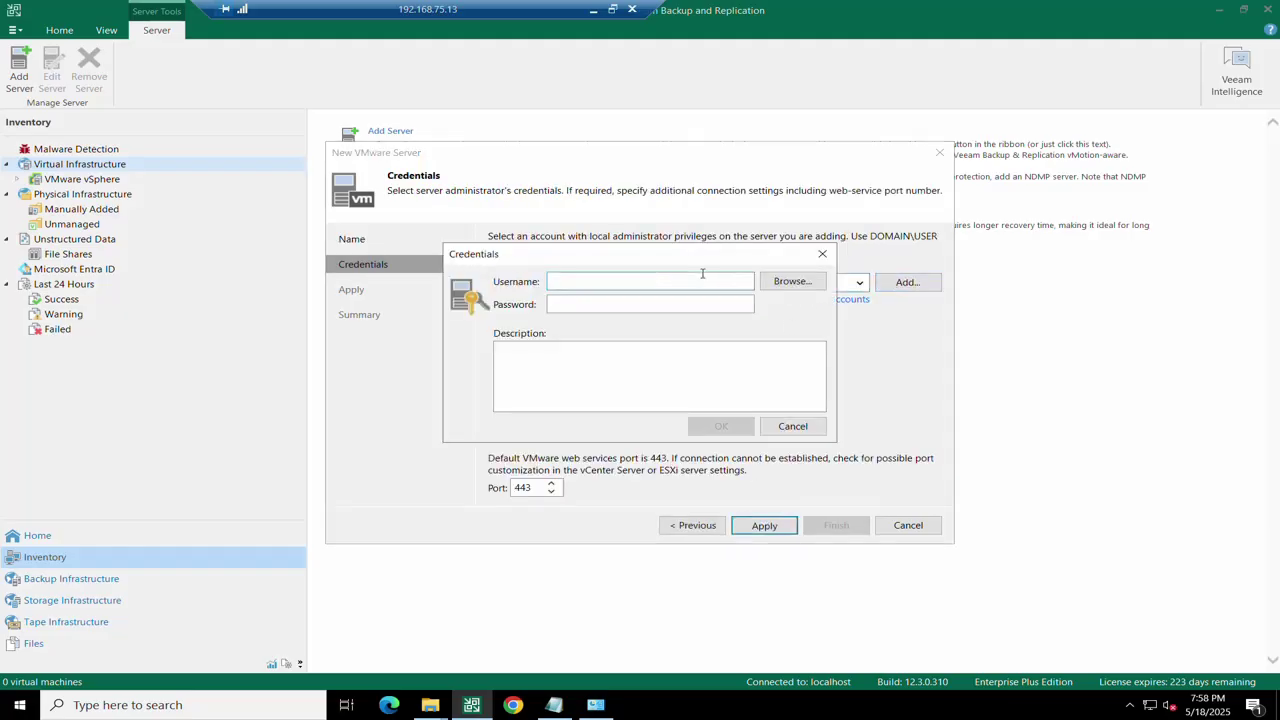
type("admini")
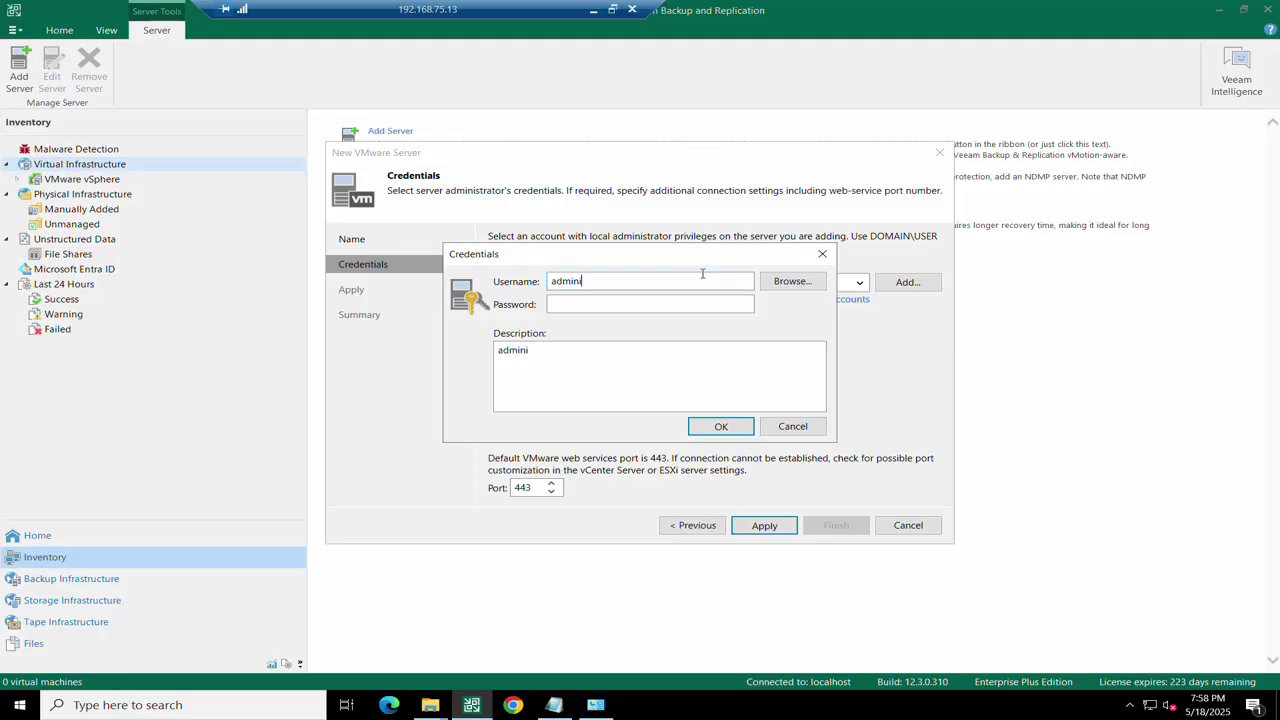
key("BackSpace")
key("Tab")
type("•••••")
key("Caps_Lock")
type("••••")
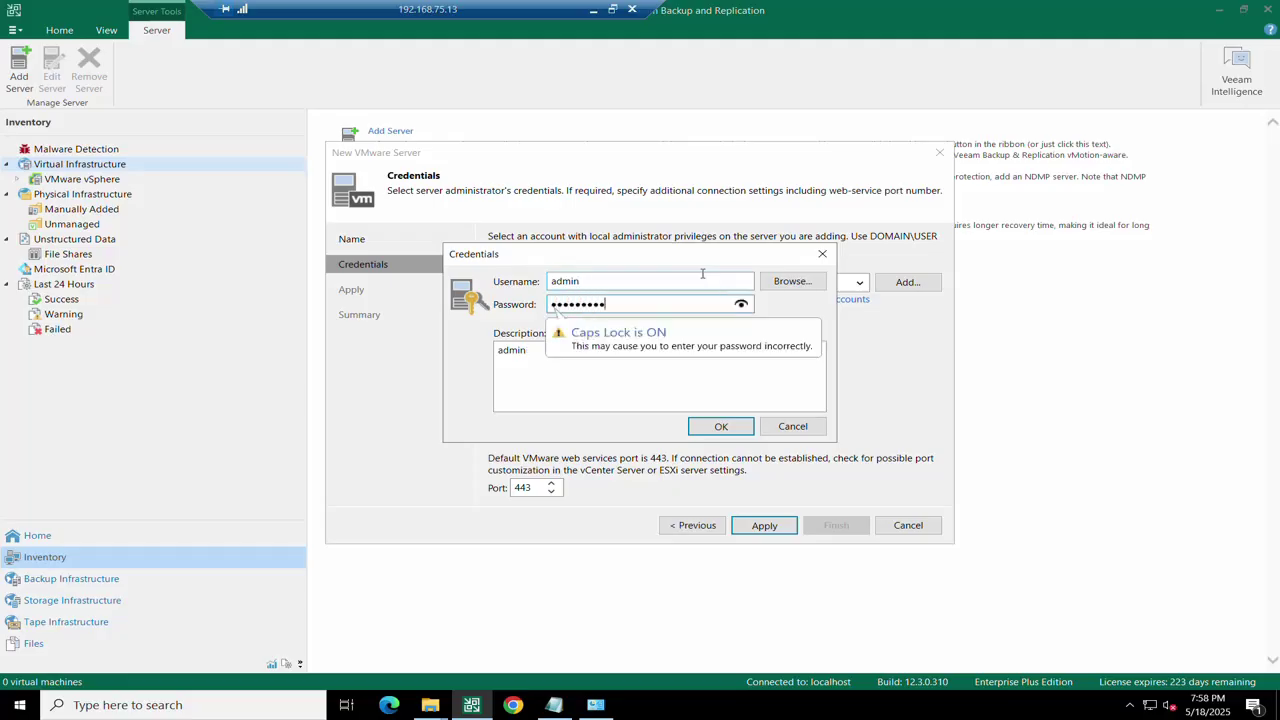
type("••••••••")
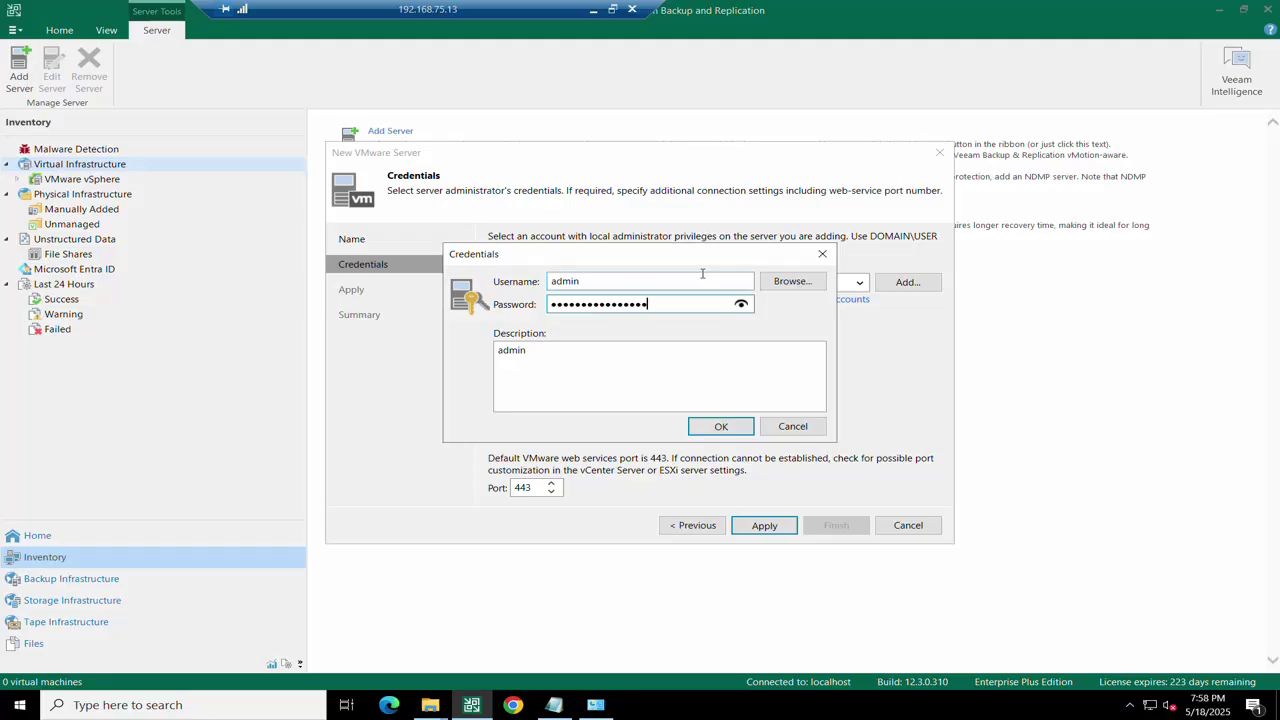
left_click(721, 427)
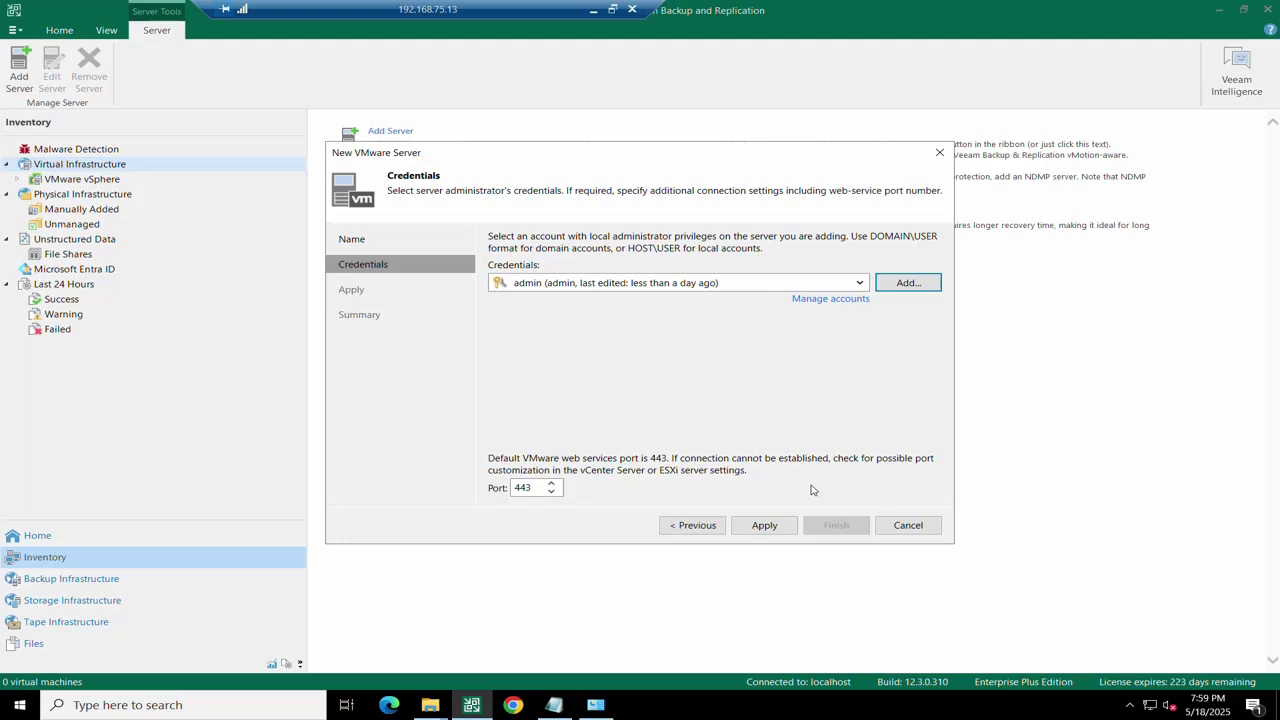
left_click(914, 527)
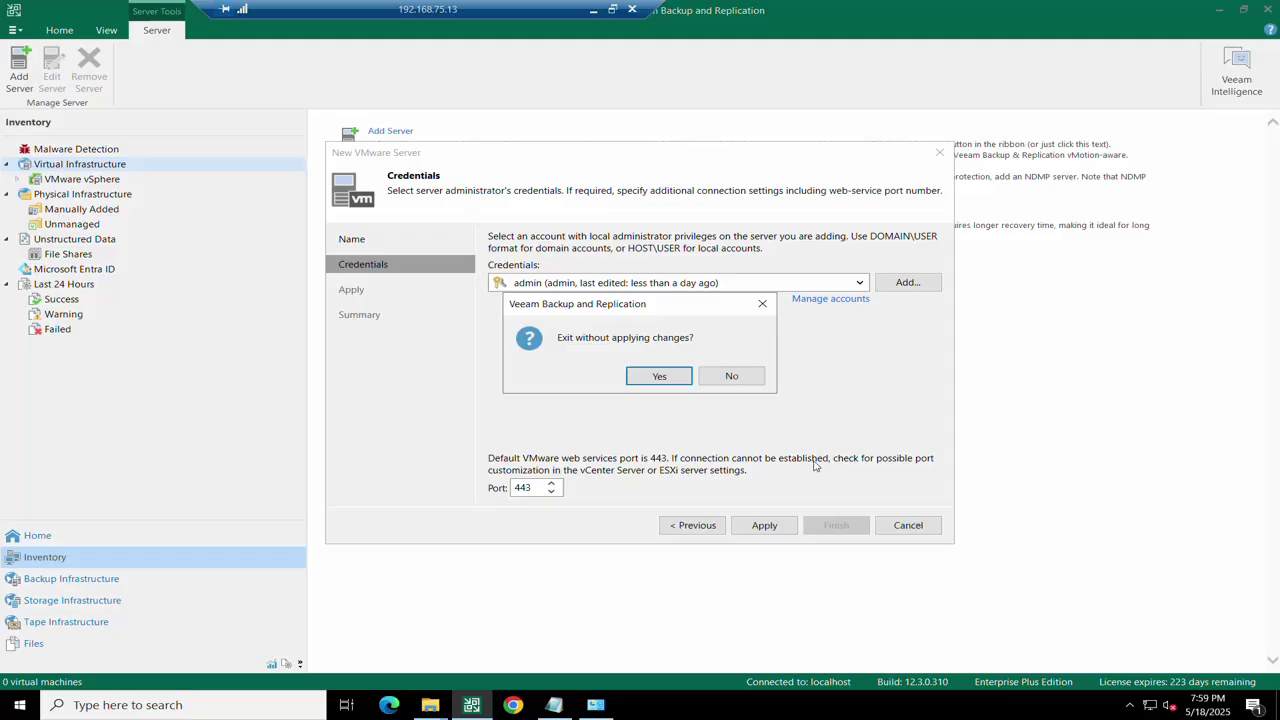
left_click(659, 377)
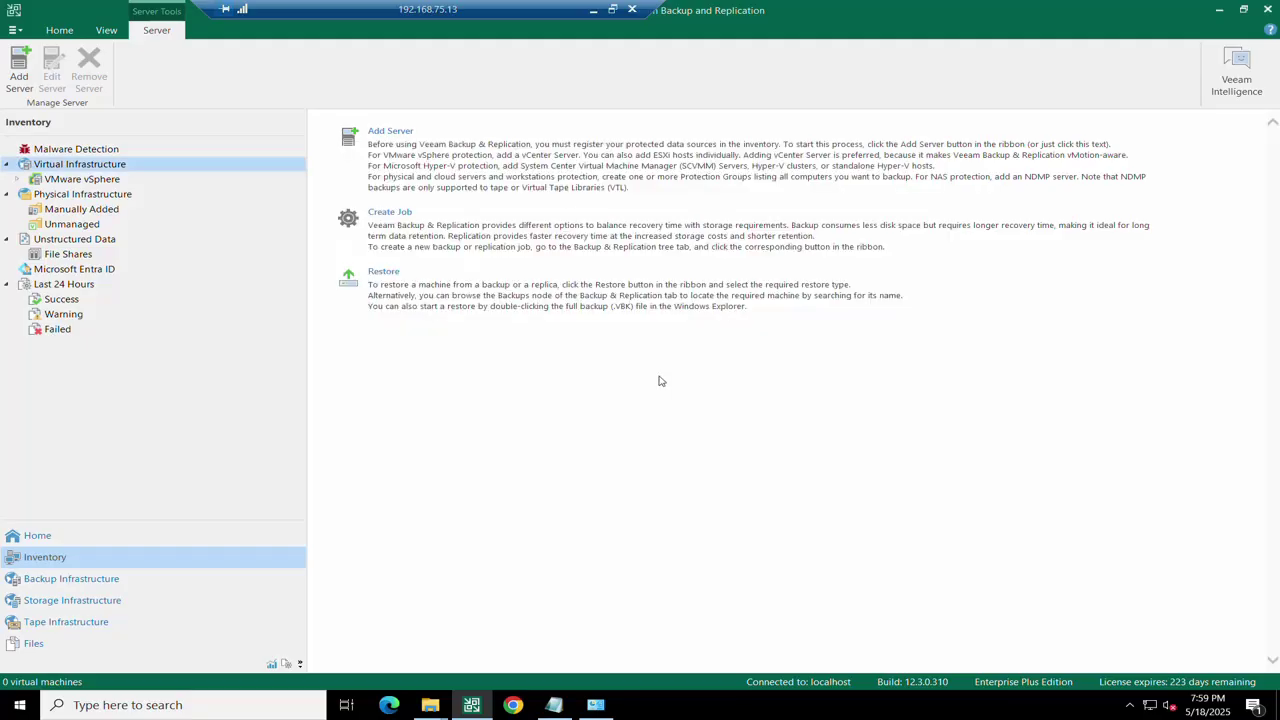
- Create a virtual machine replication job named vm 1 with the description "vm 1 replication"
left_click(400, 224)
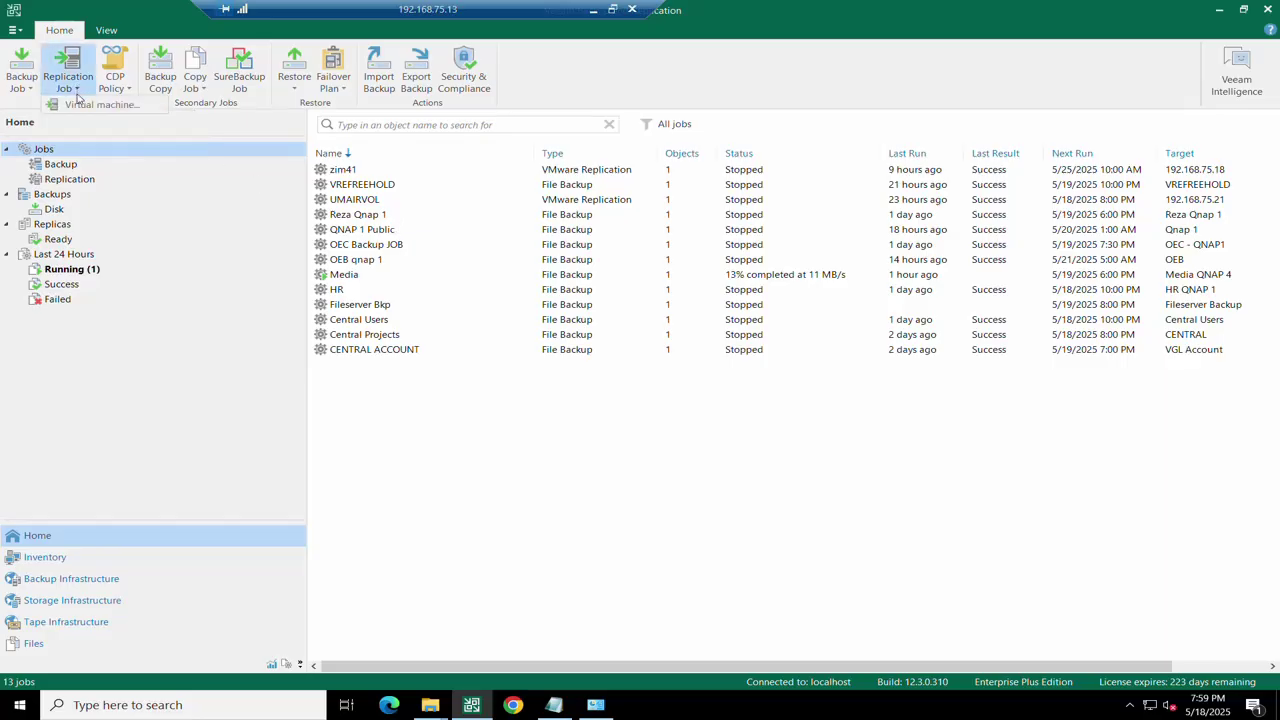
left_click(77, 90)
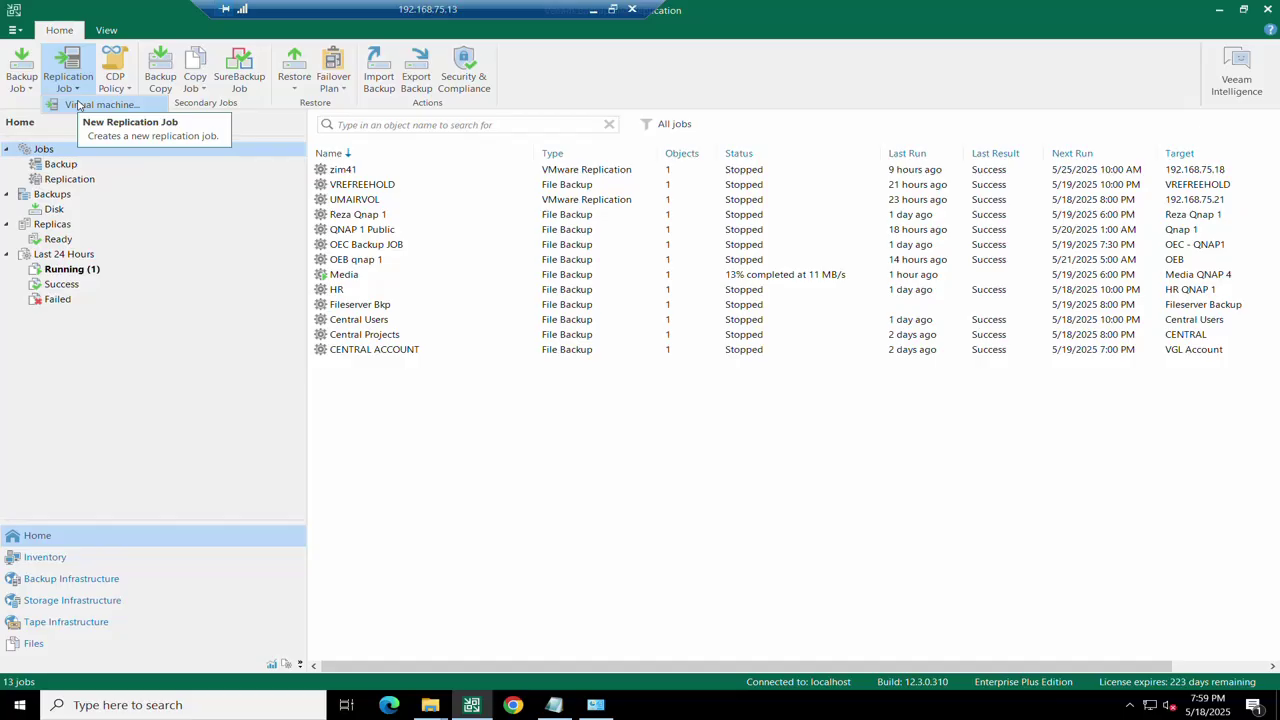
left_click(78, 104)
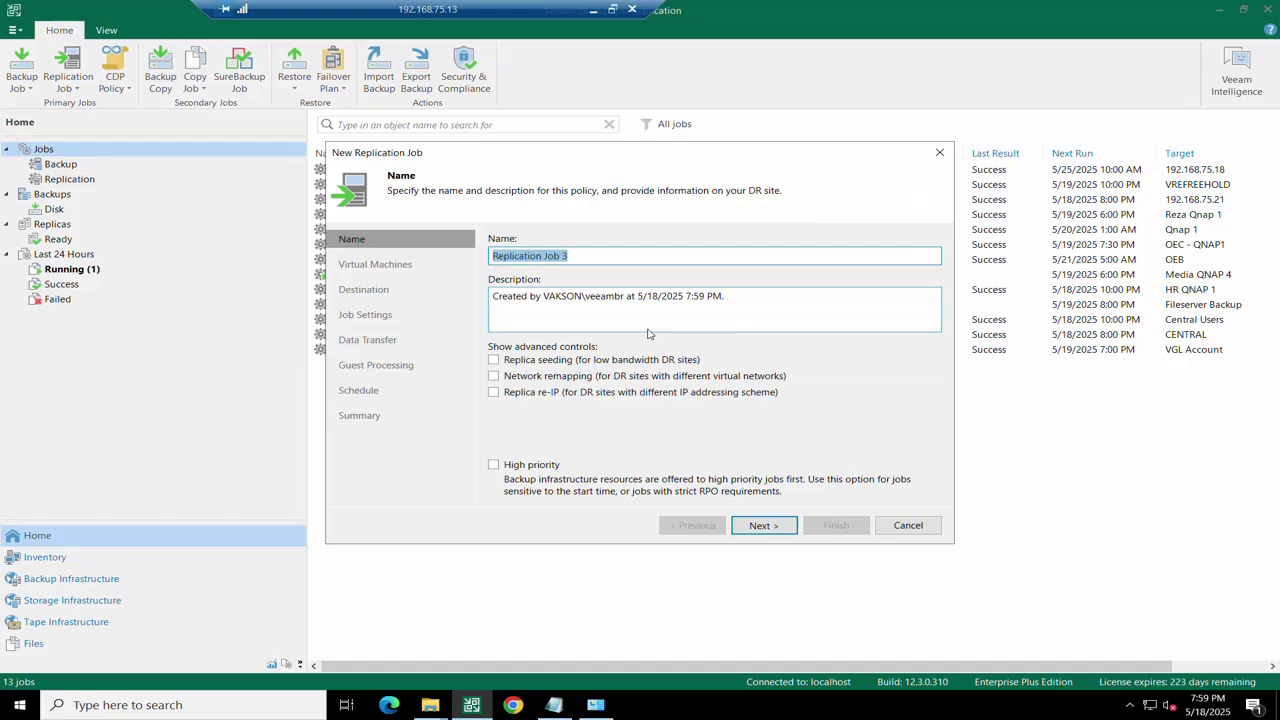
type("vm 1")
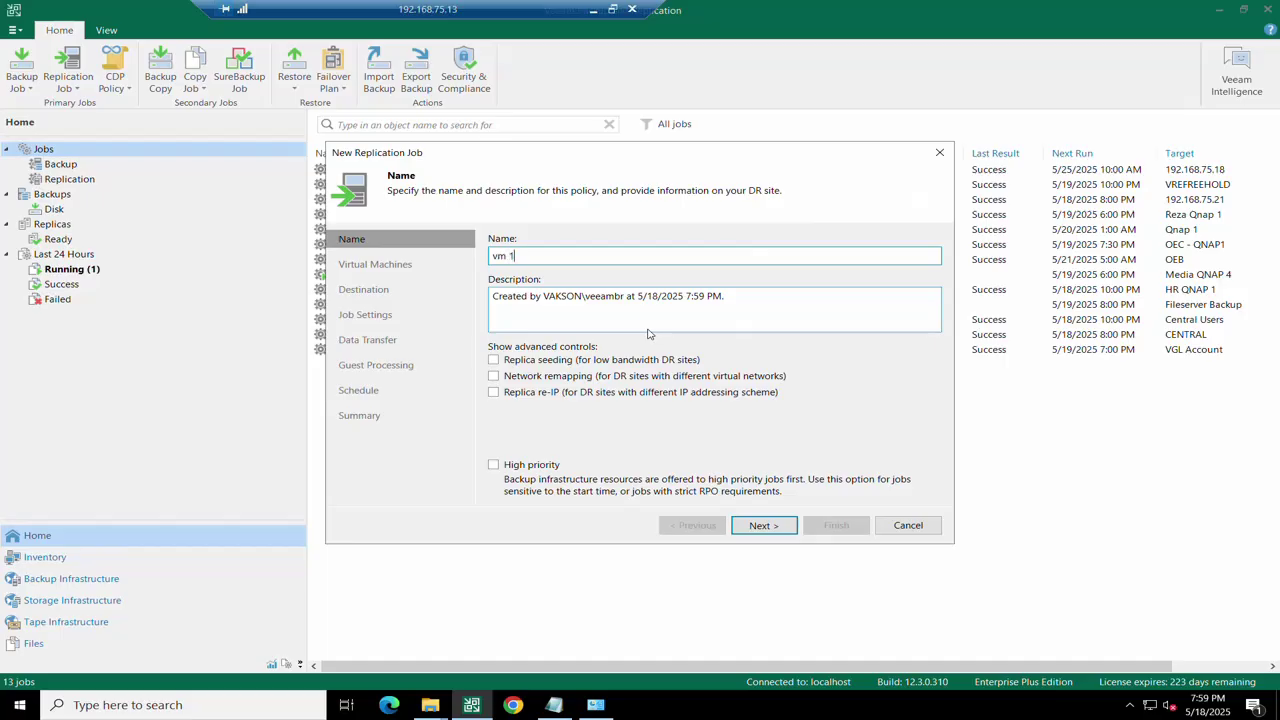
double_click(631, 297)
key("ctrl+a")
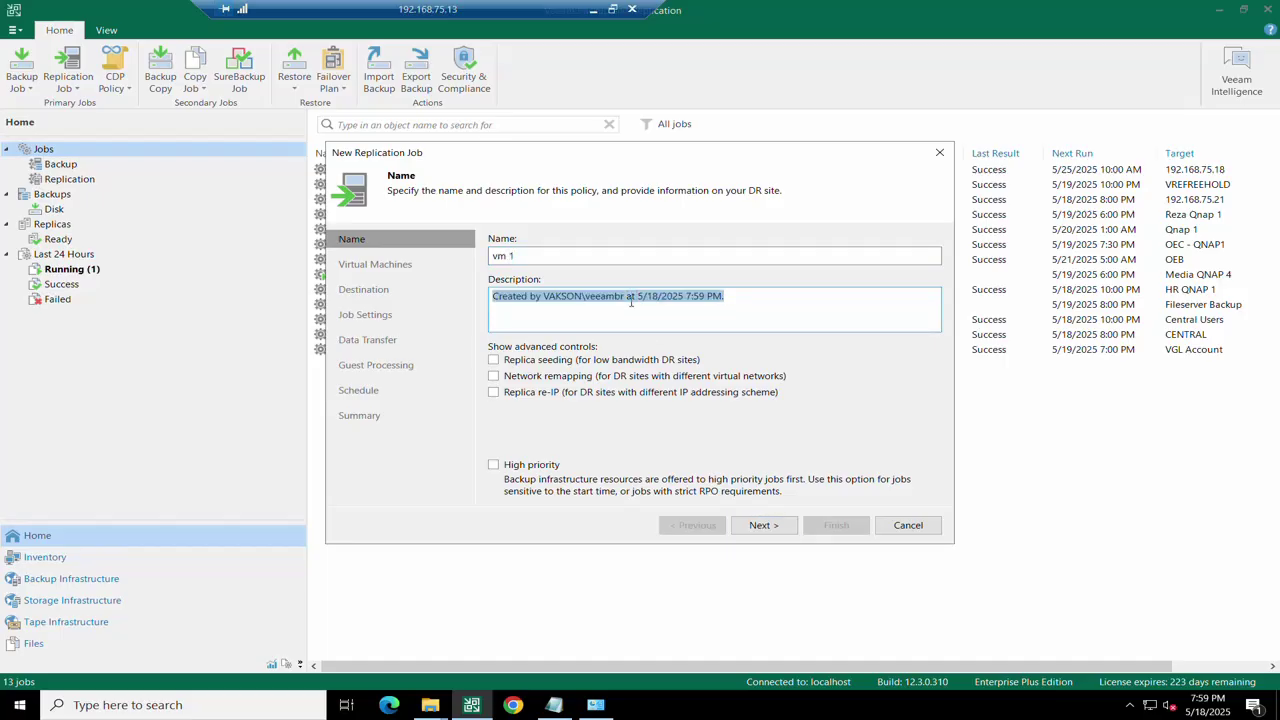
type("ve")
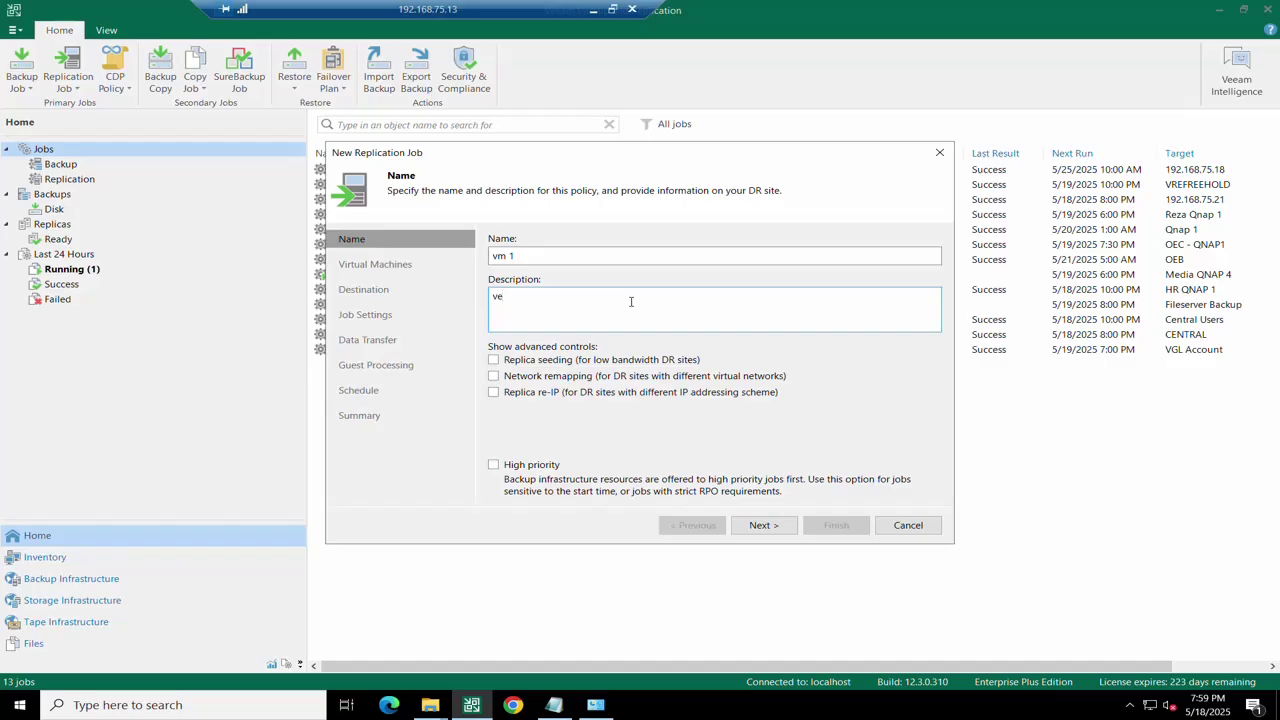
key("BackSpace")
type("m 1 replication")
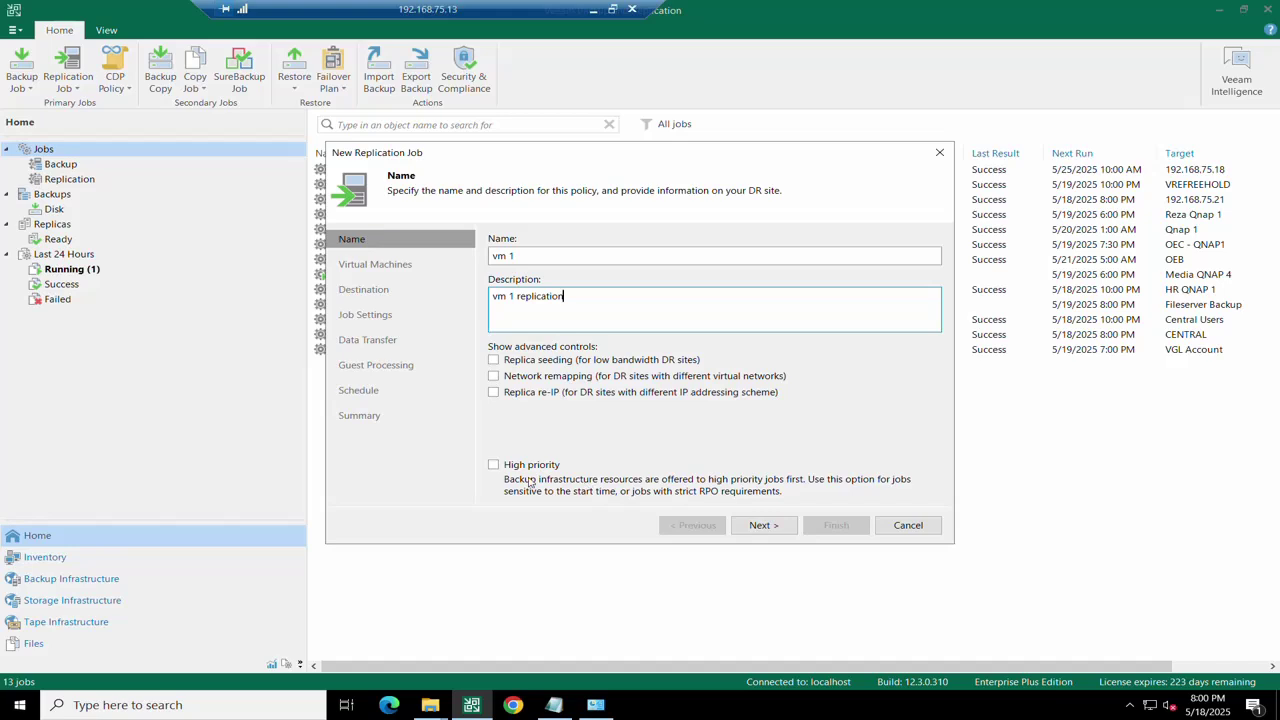
left_click(762, 526)
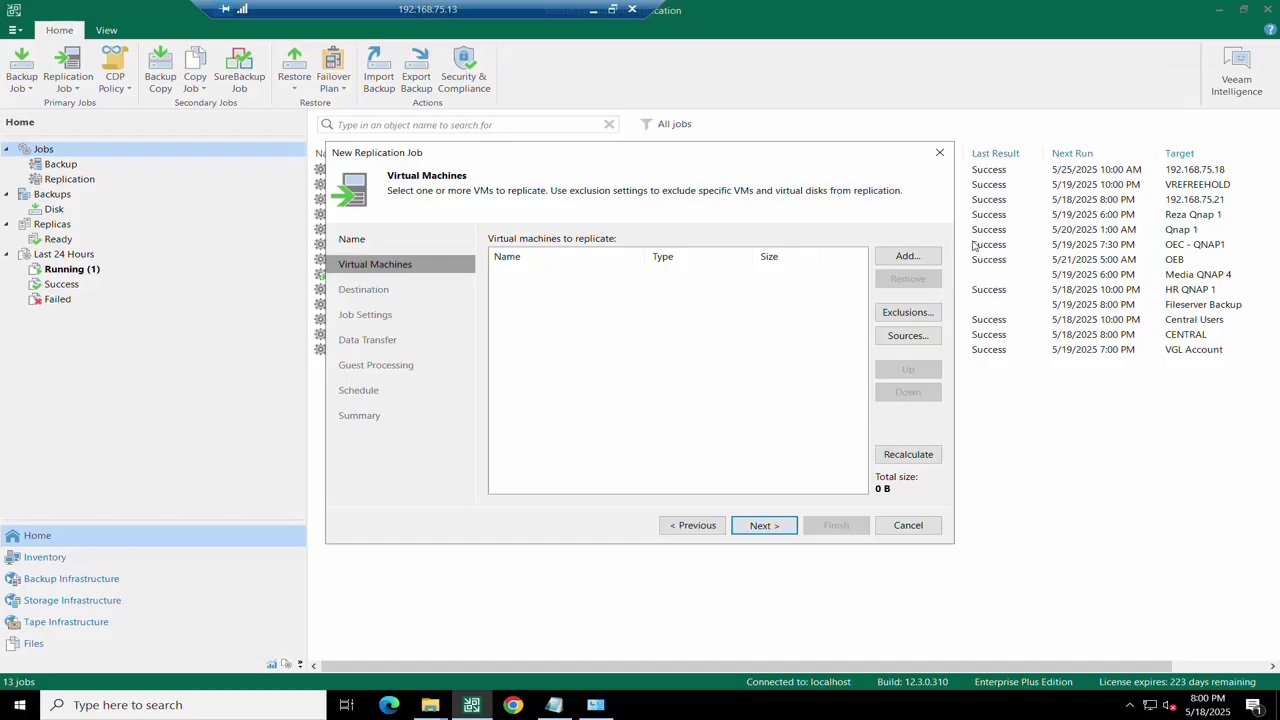
- Add the zabbix virtual machine from host 192.168.75.18 to the replication job and proceed to the destination settings
left_click(885, 261)
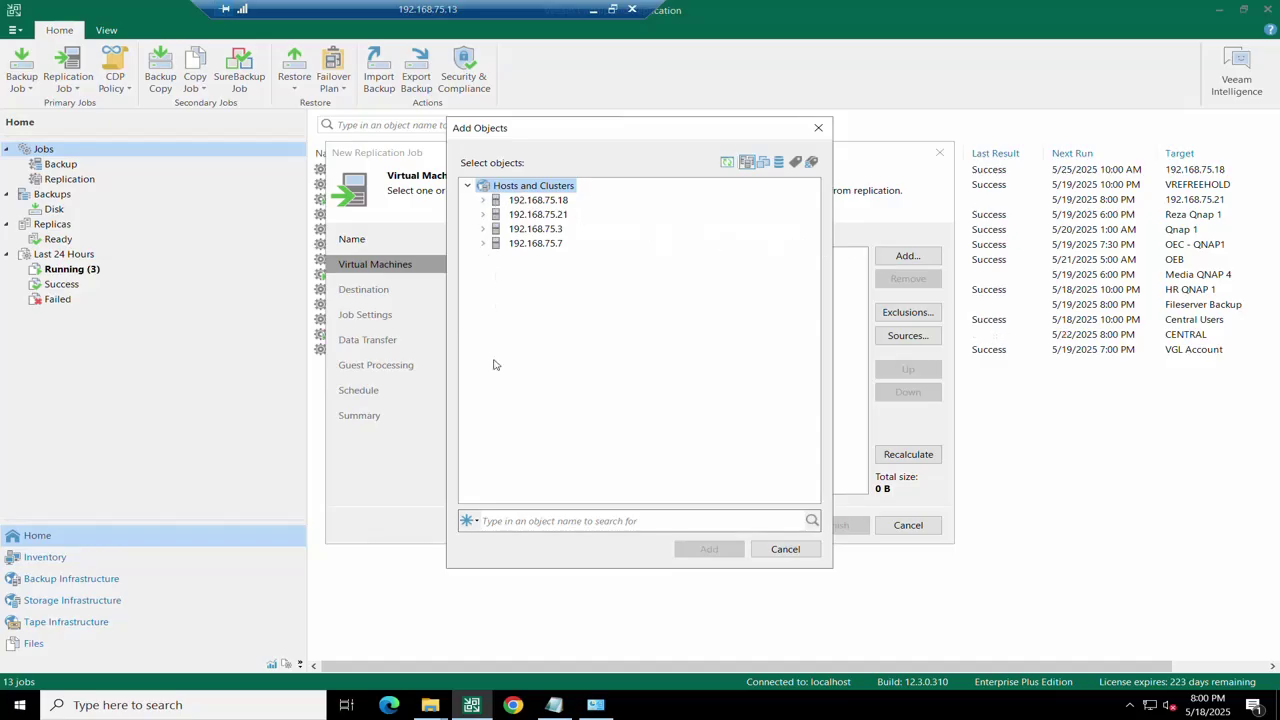
left_click(485, 201)
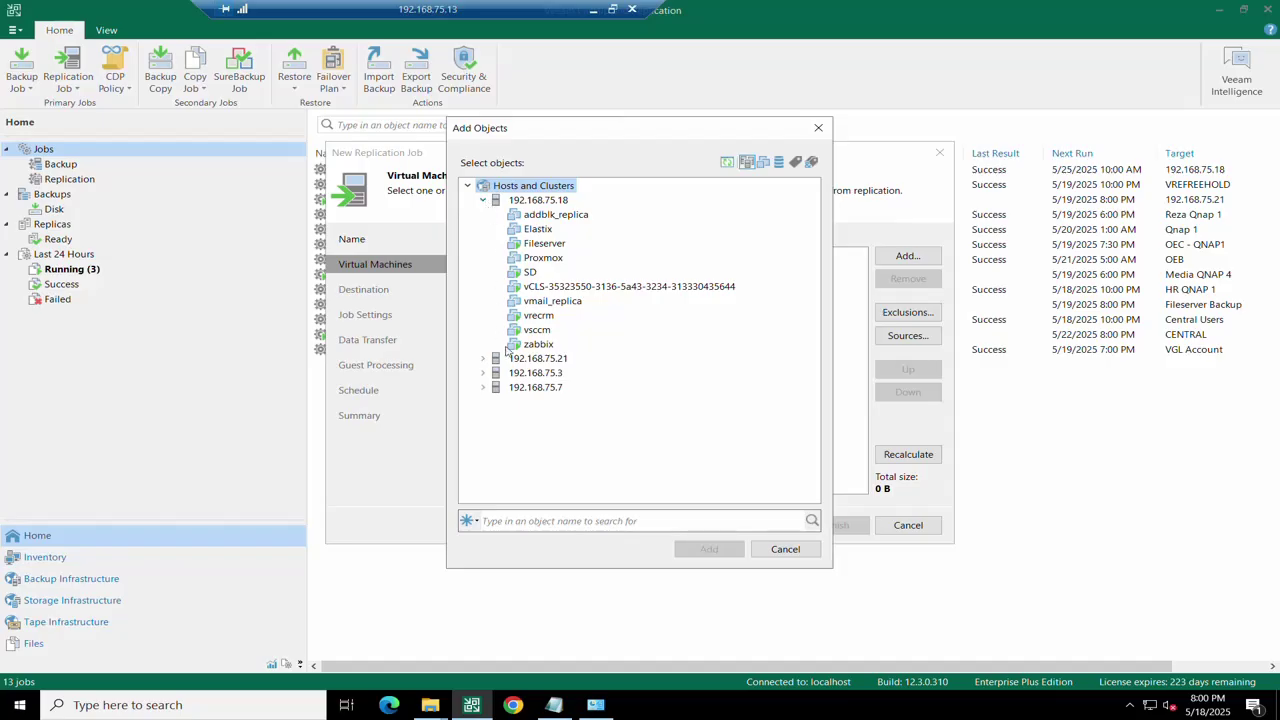
left_click(537, 346)
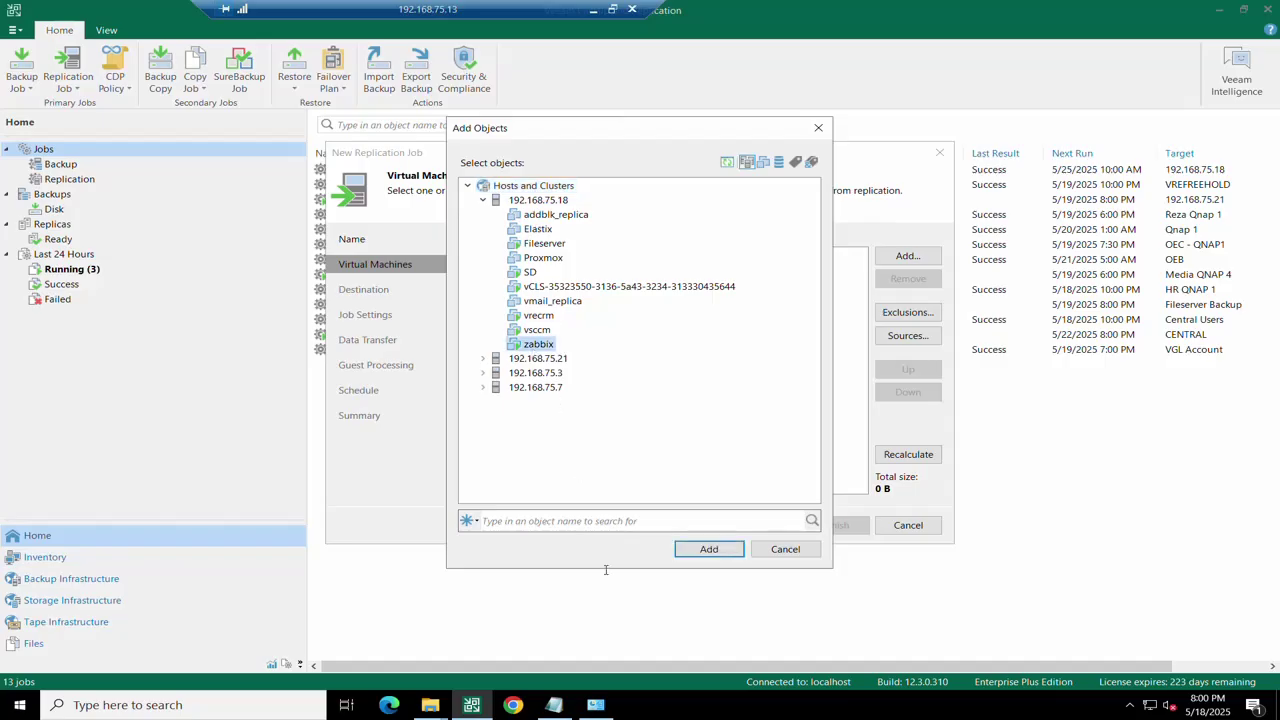
left_click(705, 550)
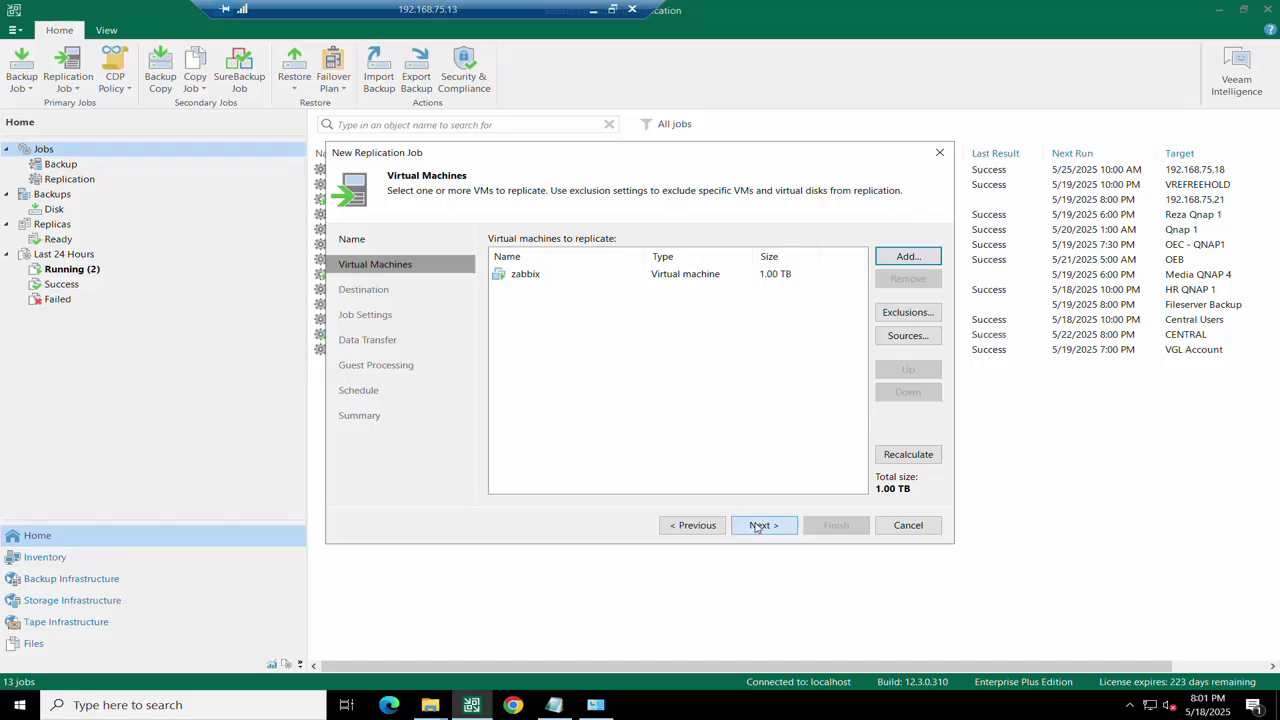
left_click(760, 525)
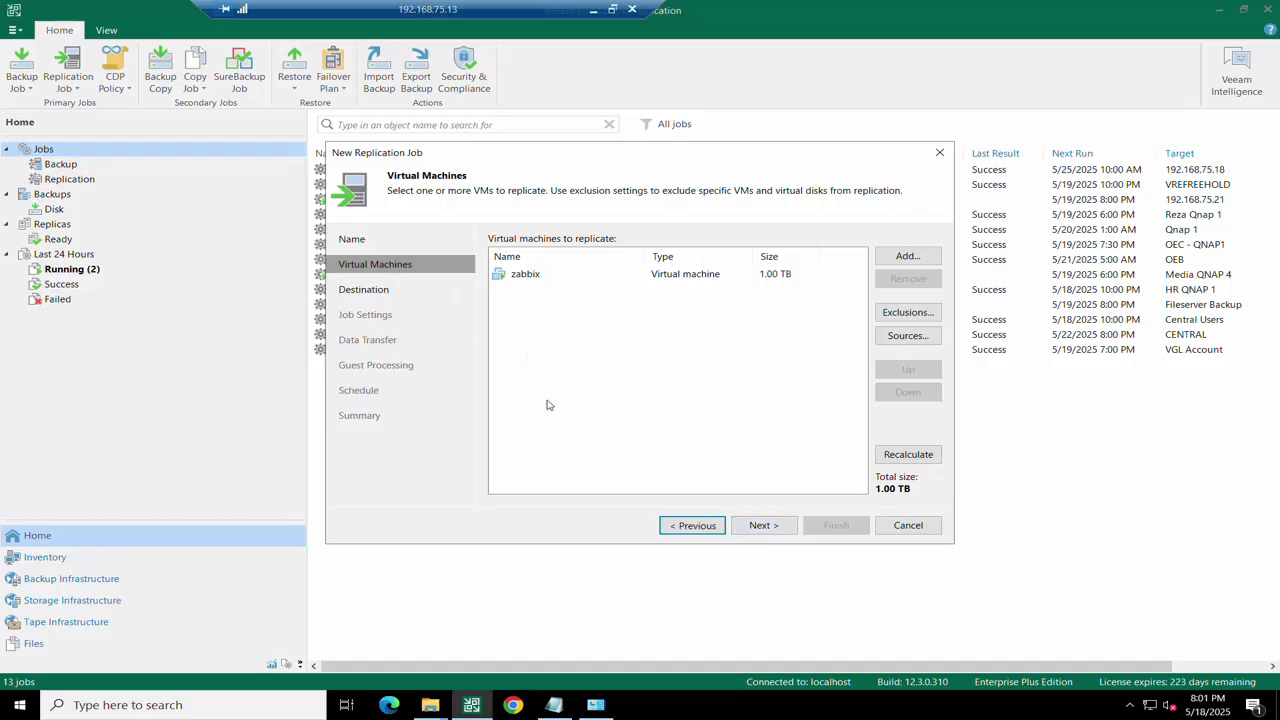
left_click(766, 530)
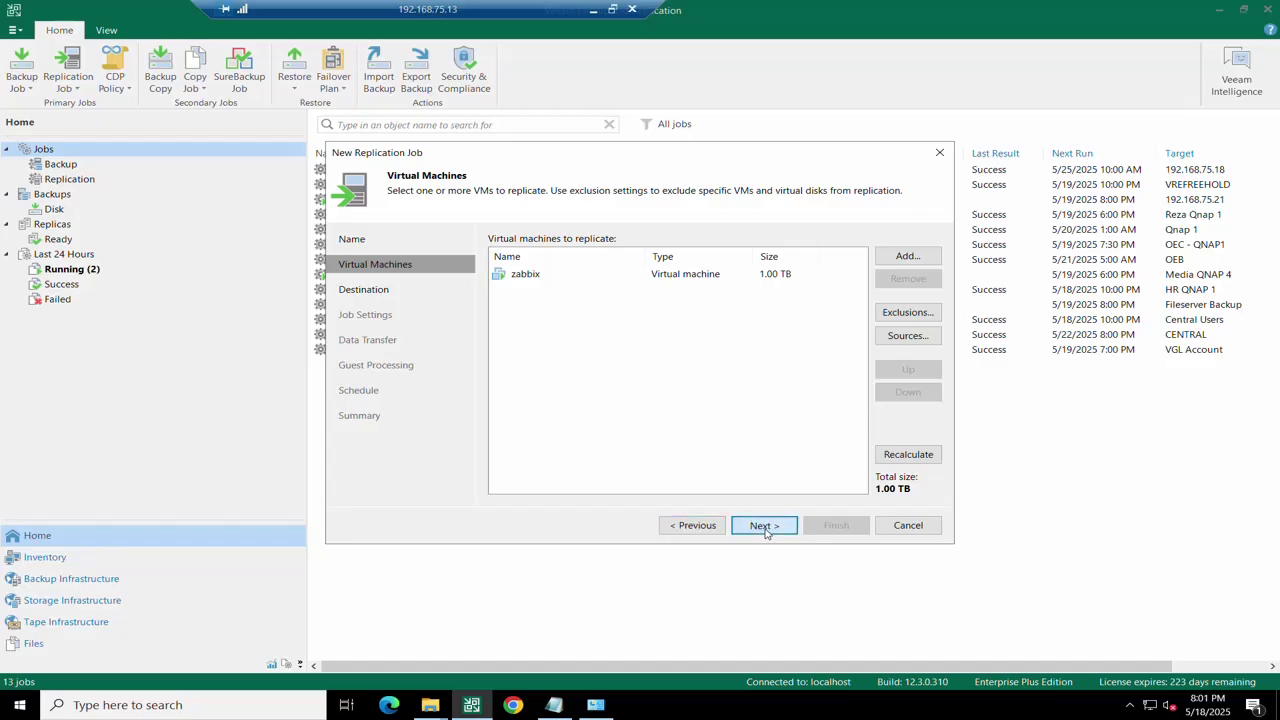
- Choose host 192.168.75.21 as the replication job's destination
left_click(897, 258)
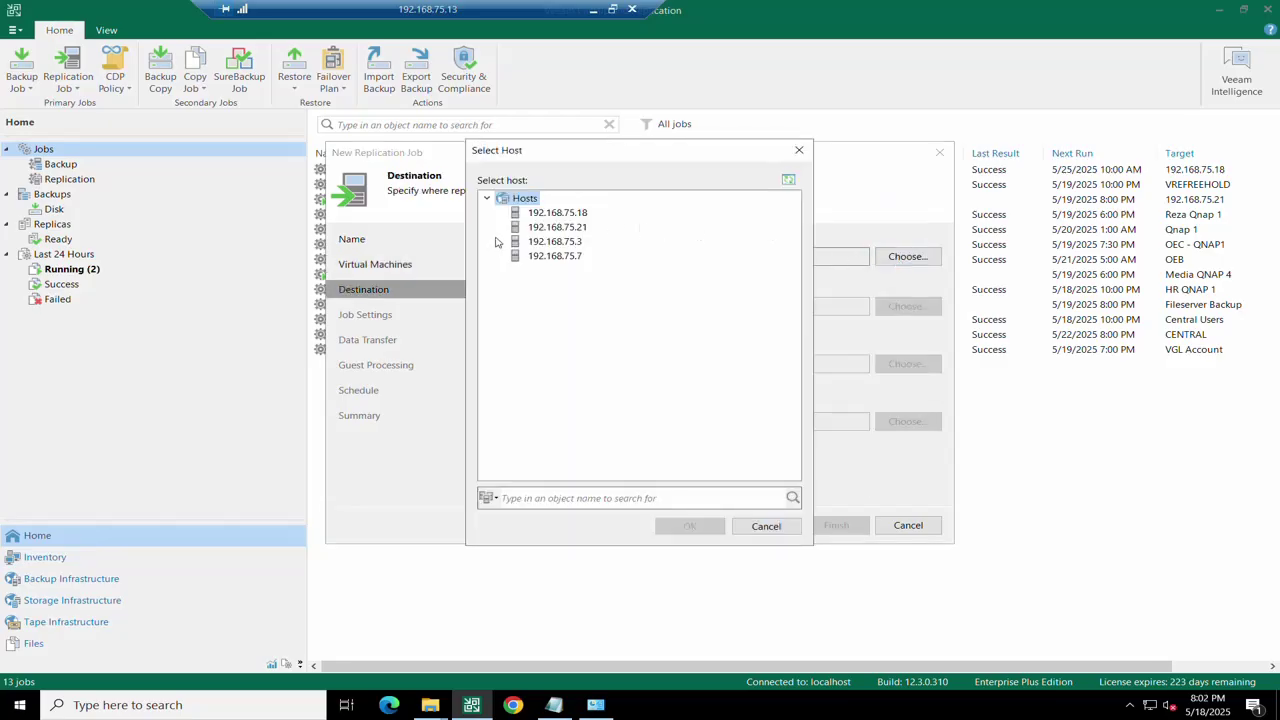
left_click(517, 229)
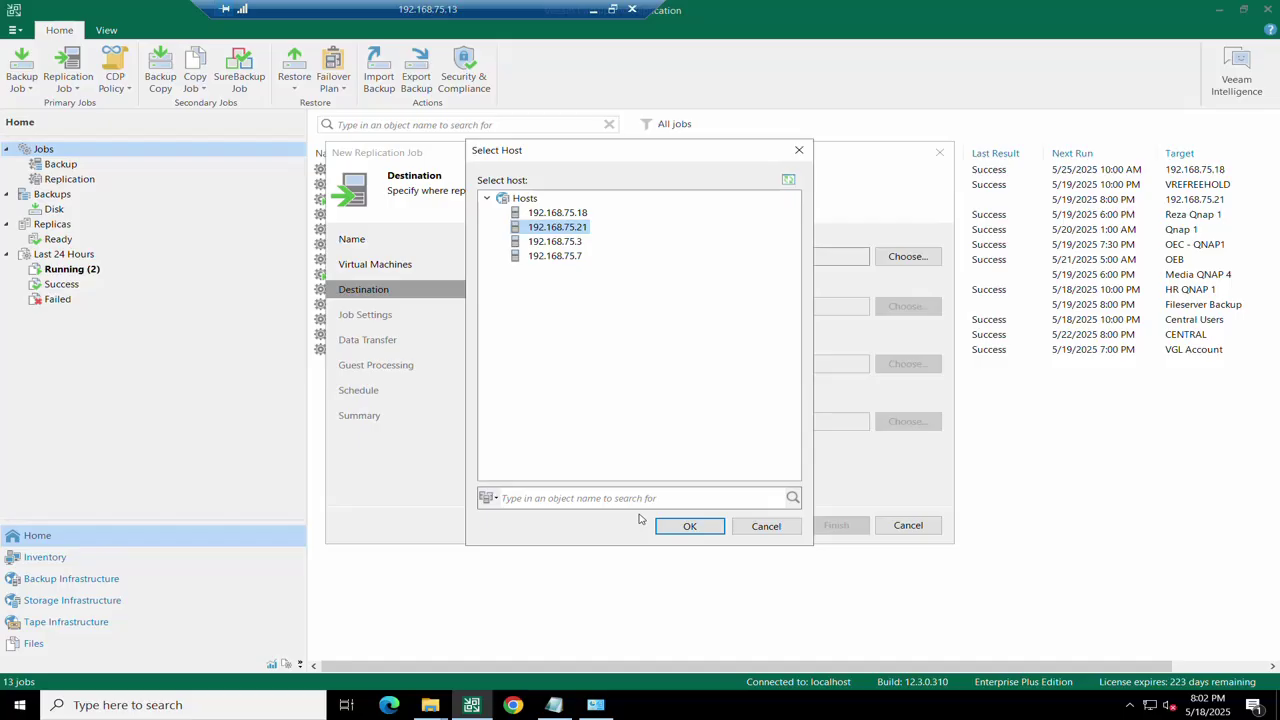
left_click(691, 528)
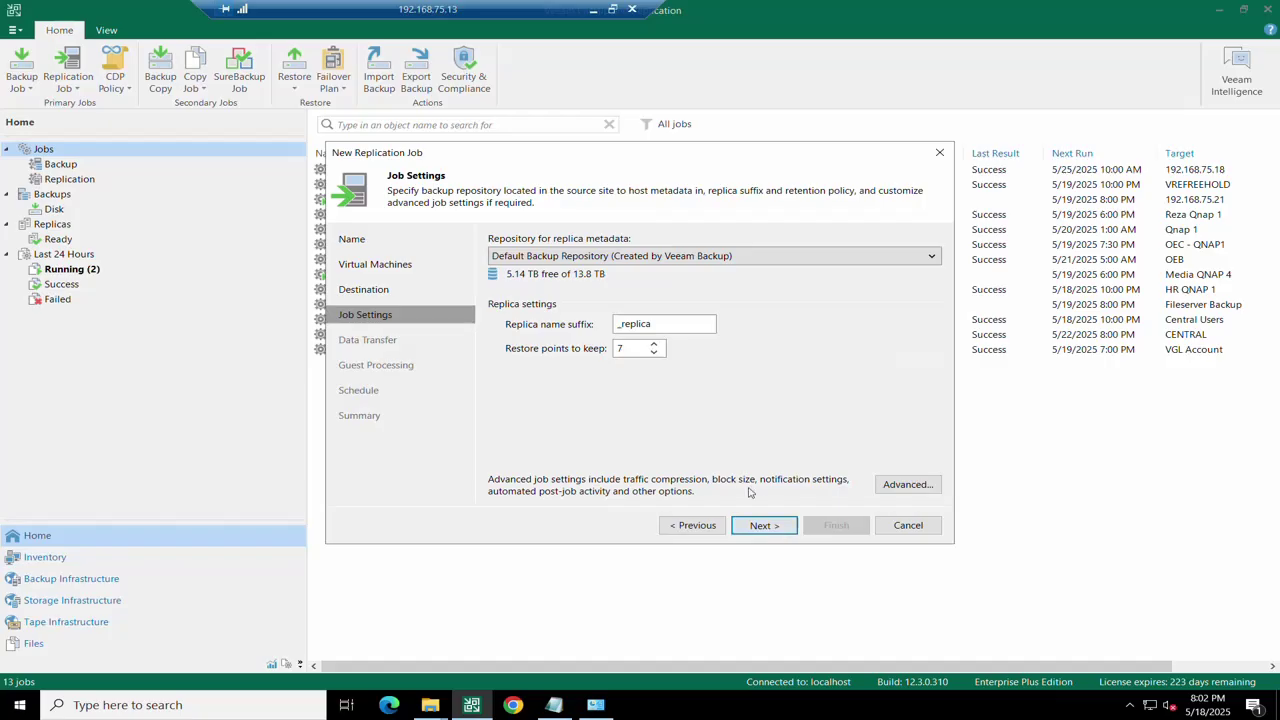
- Set the repository for replica metadata to Veeam 1 Replication and accept the remaining job settings
left_click(714, 258)
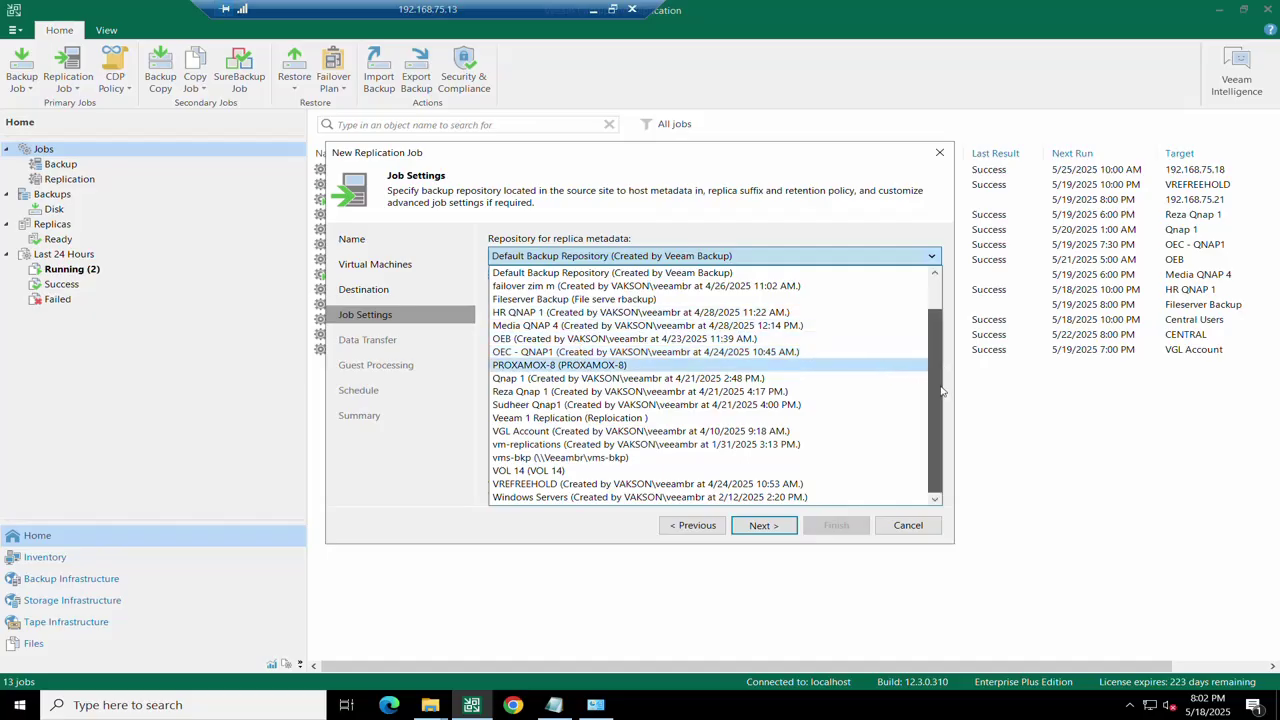
scroll(940, 416, "up", 1)
scroll(940, 410, "up", 1)
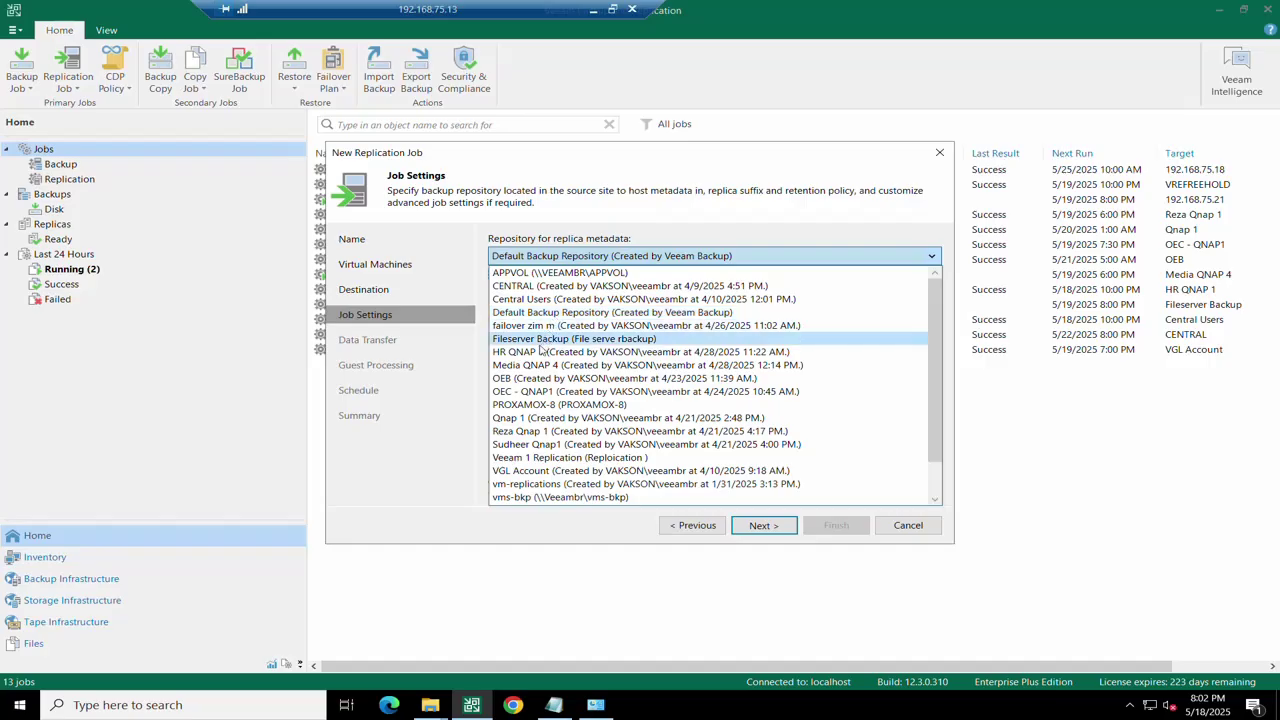
left_click(529, 463)
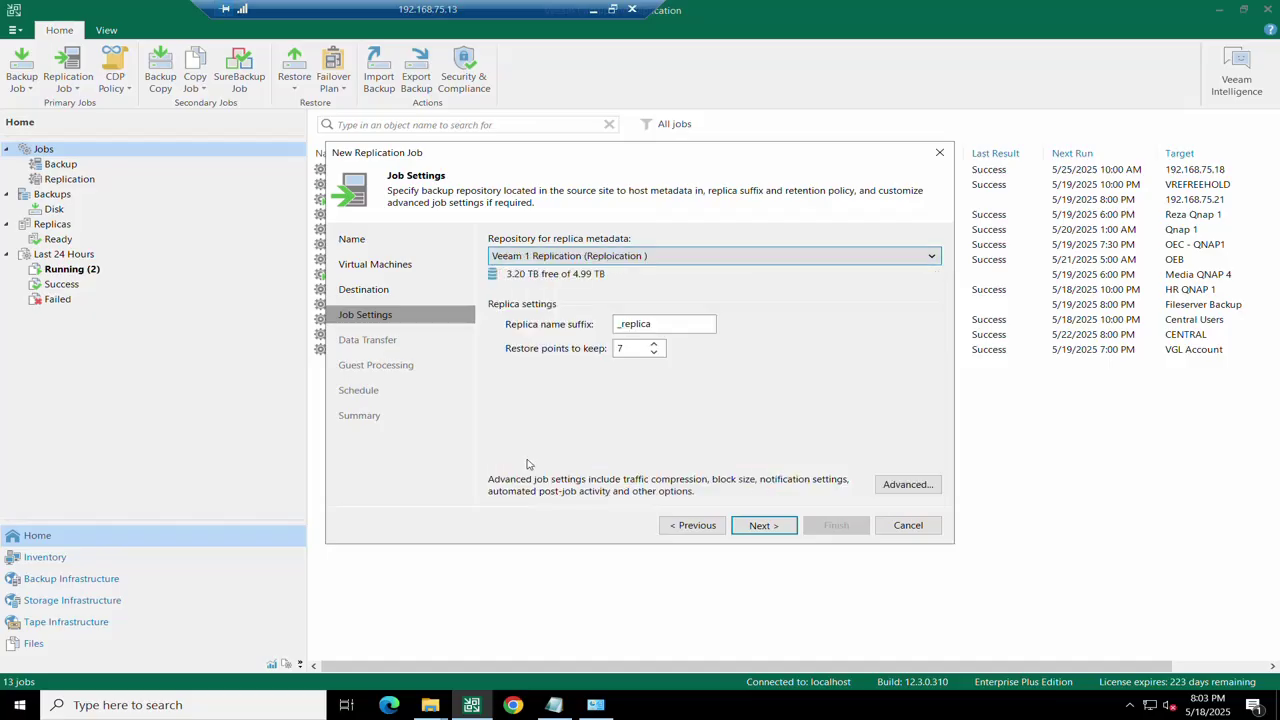
left_click(764, 525)
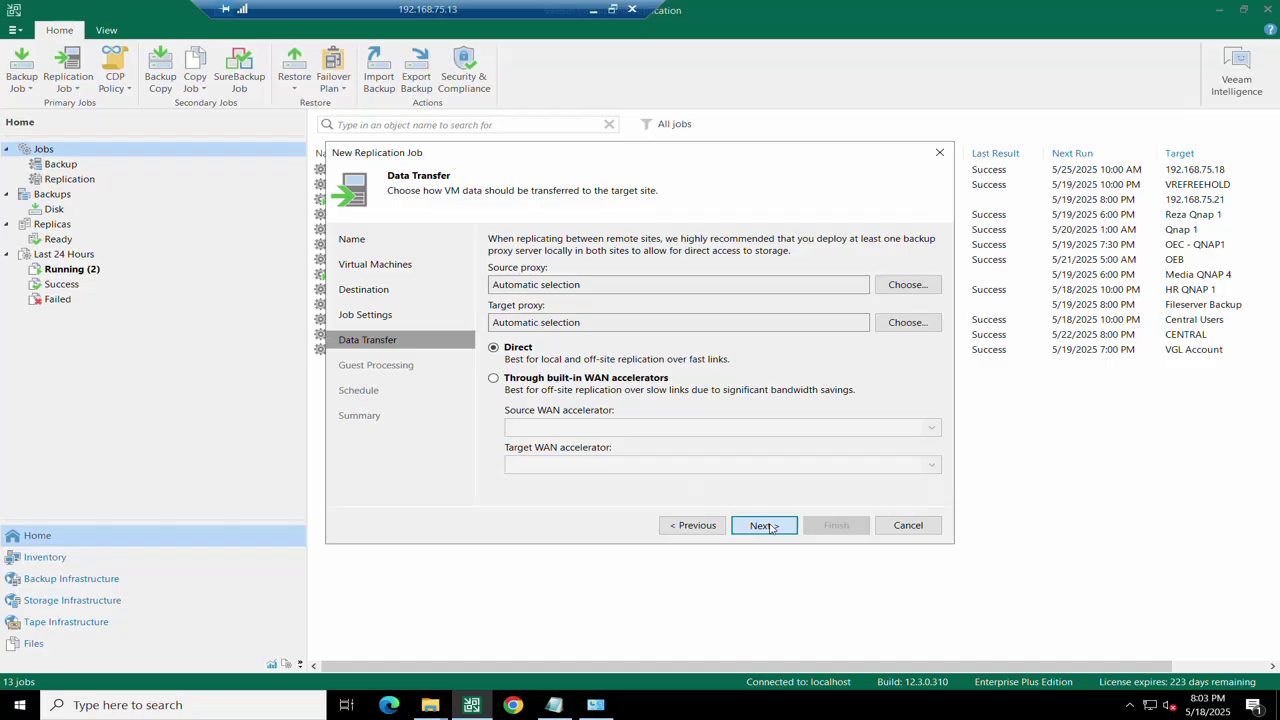
- Keep the default data transfer and guest processing settings and schedule the replication job to run automatically every day at 8:00 PM
left_click(764, 525)
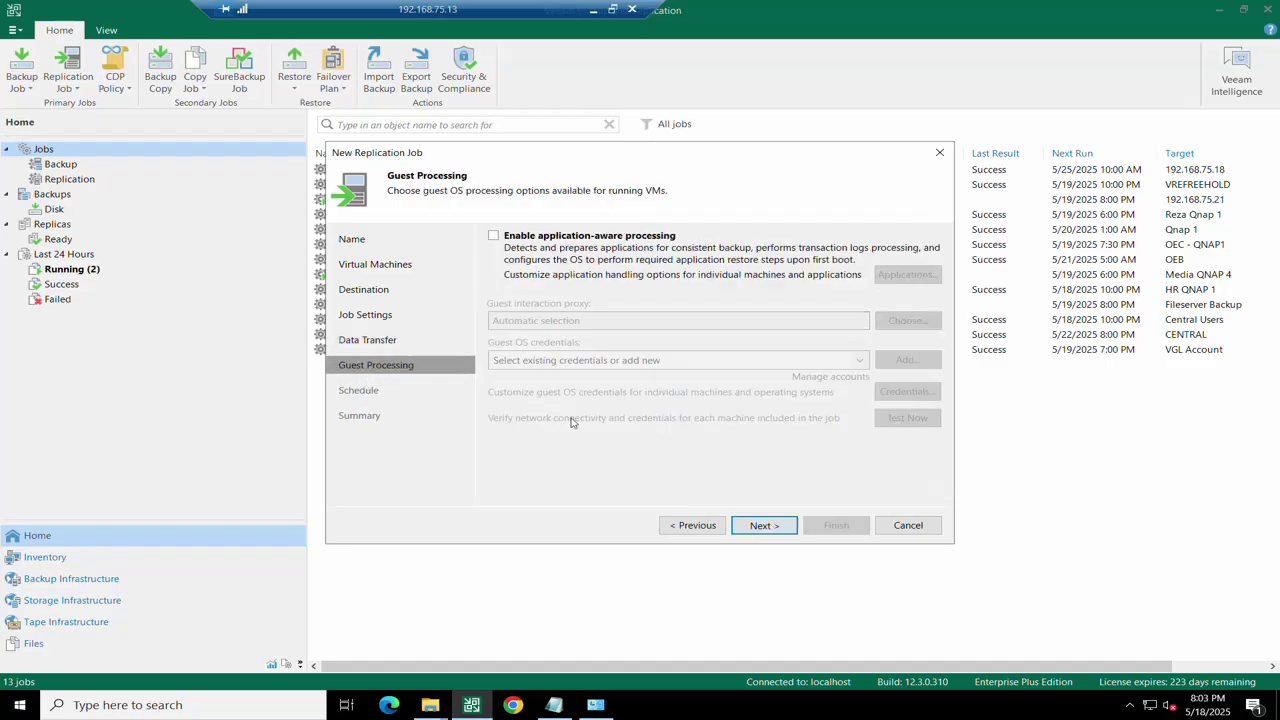
left_click(766, 528)
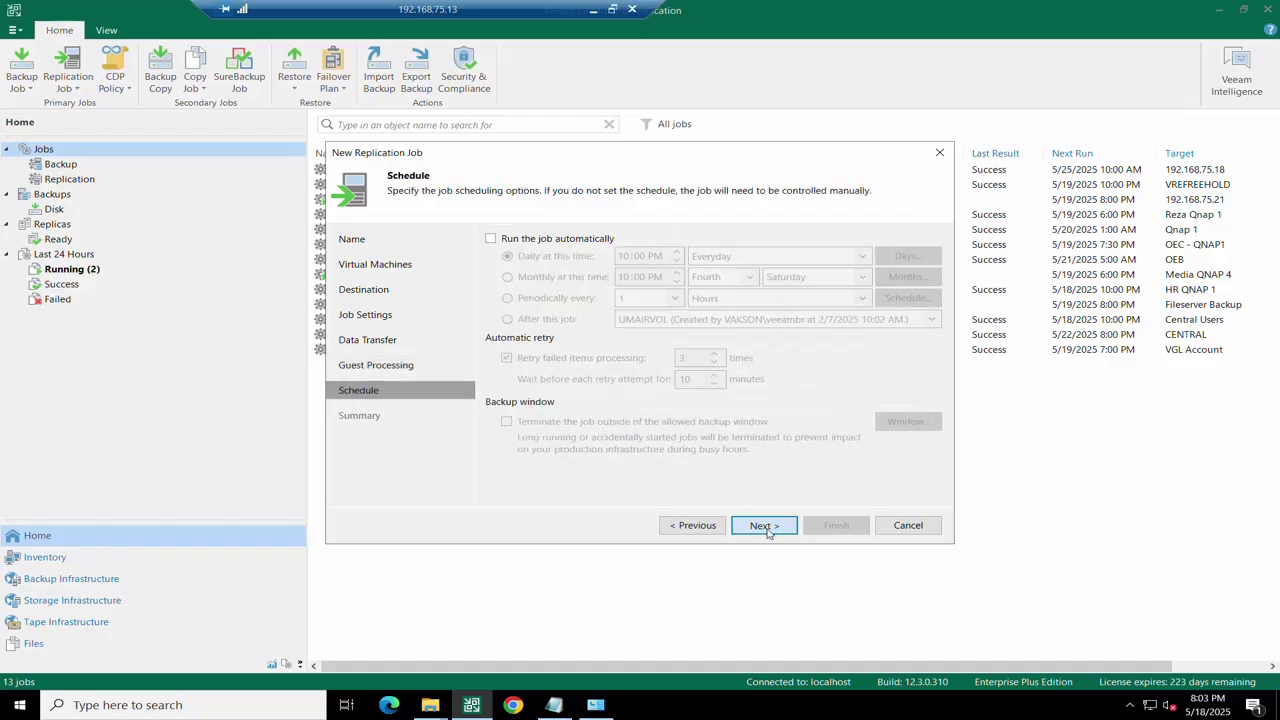
left_click(490, 239)
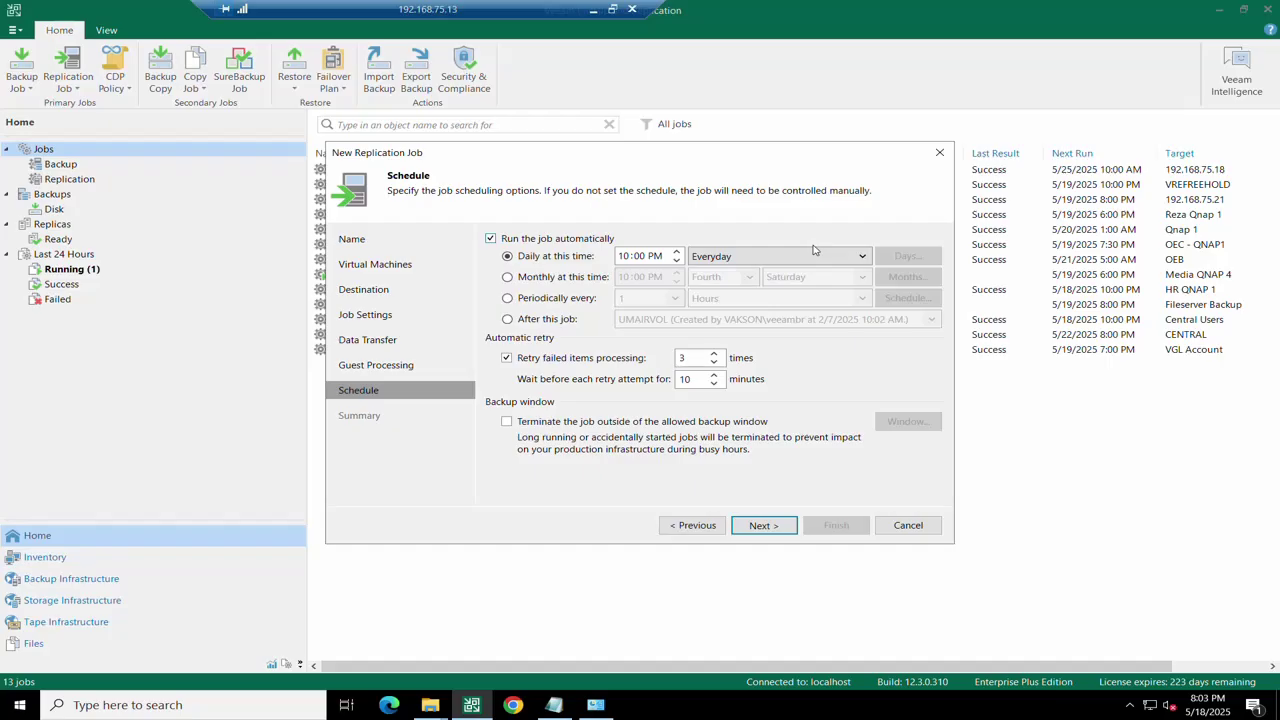
left_click(785, 262)
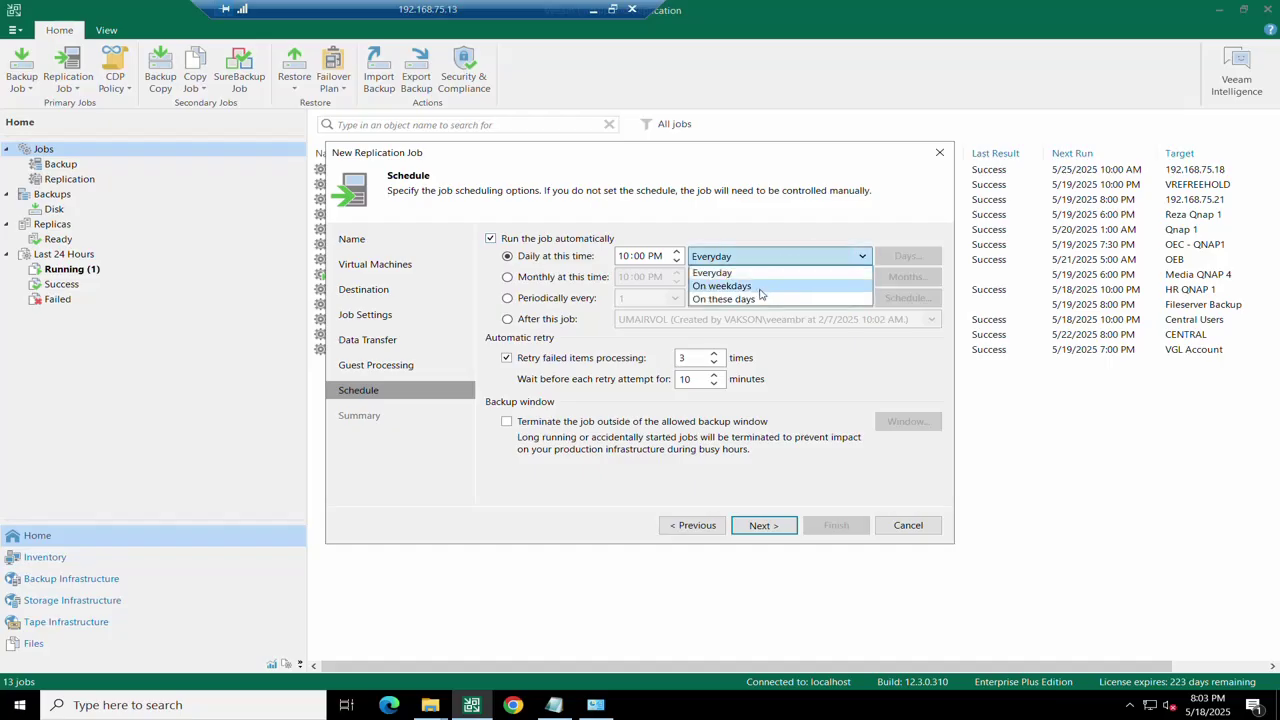
left_click(758, 290)
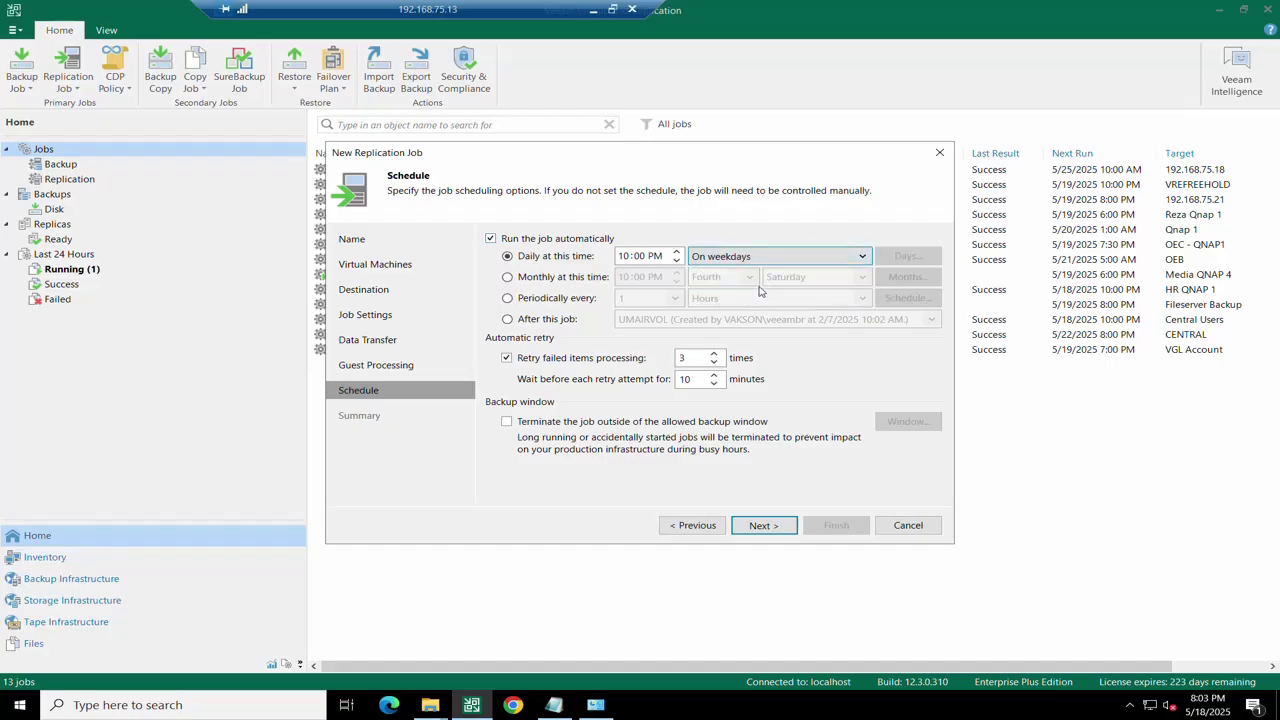
left_click(625, 258)
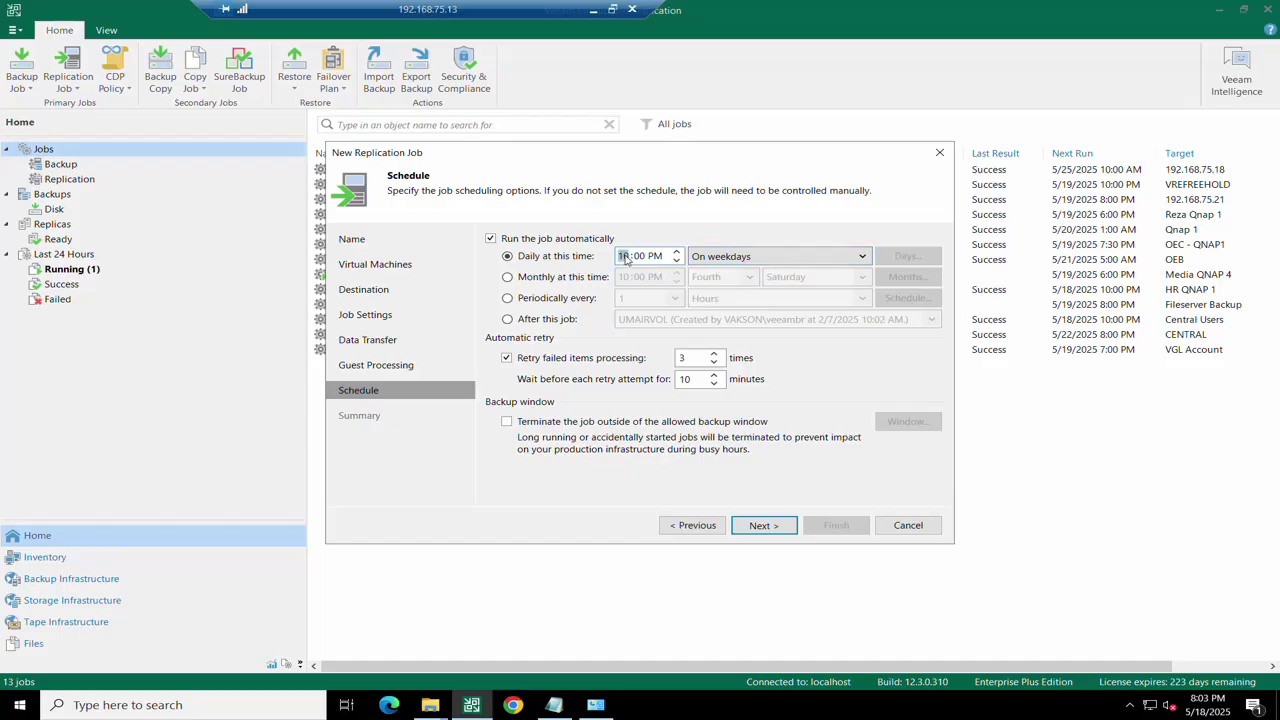
left_click(788, 262)
left_click(788, 264)
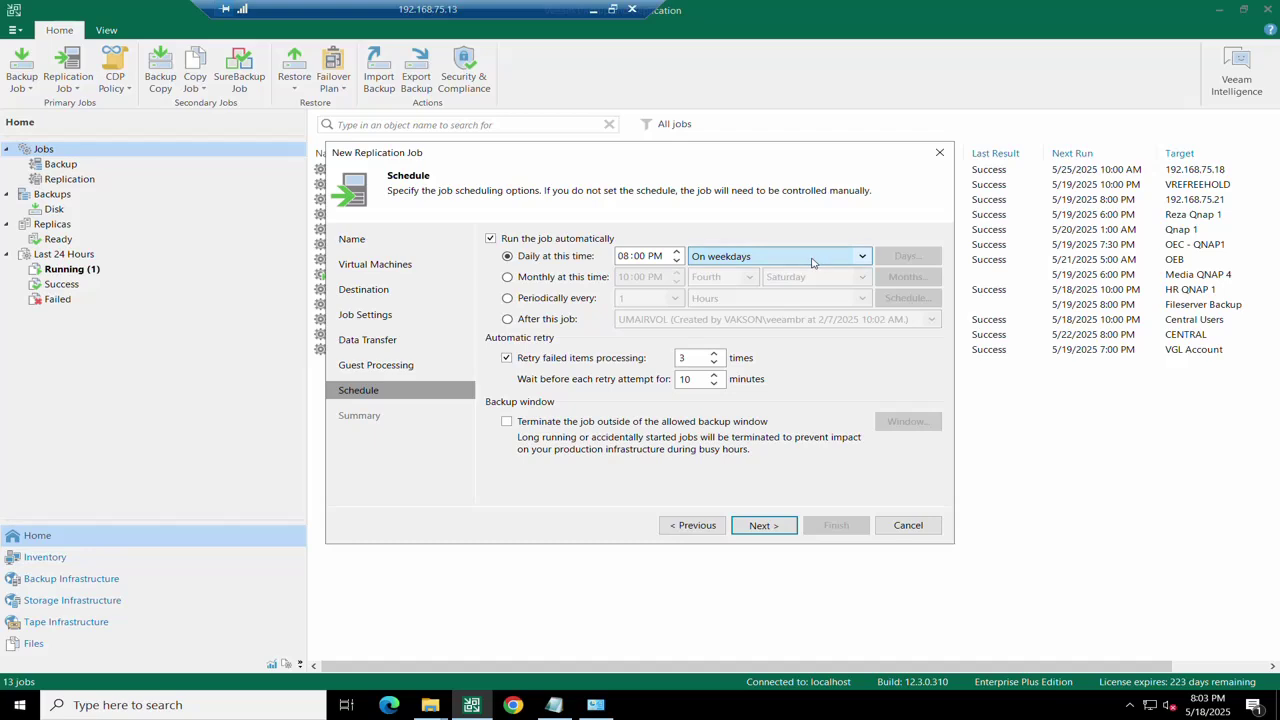
left_click(810, 262)
left_click(740, 273)
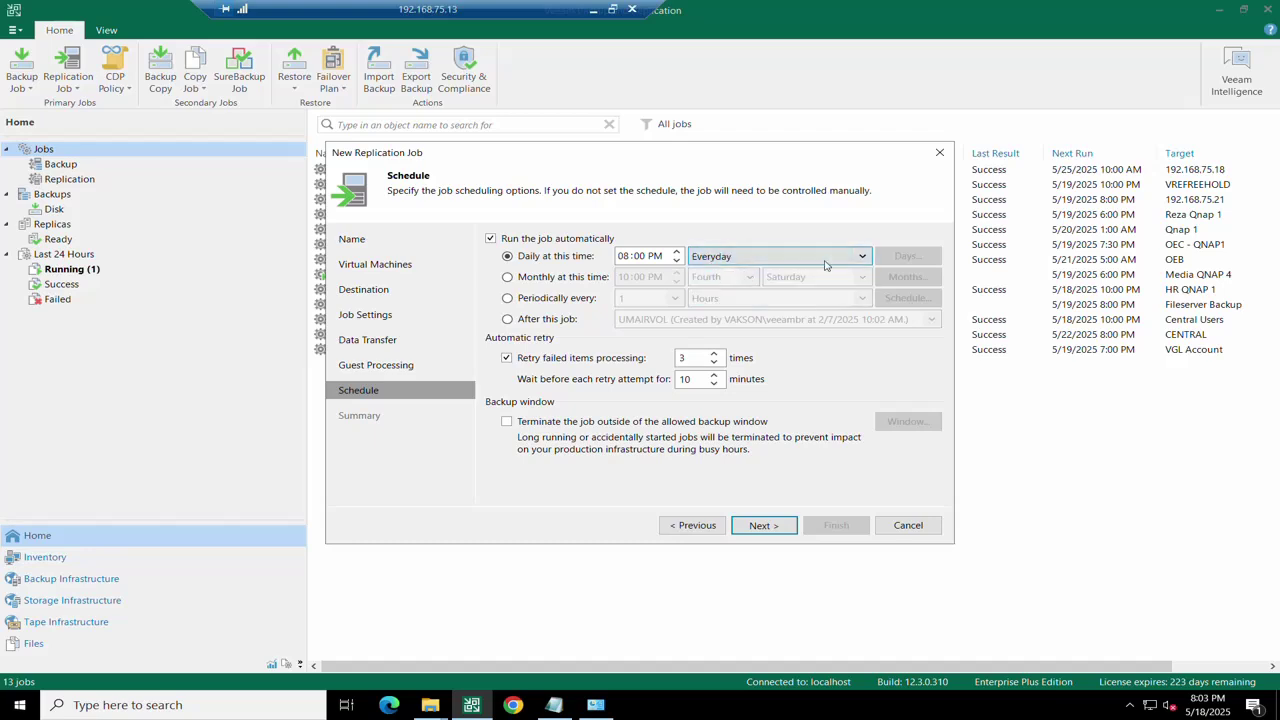
- Restrict the job's daily schedule to Tuesday and Saturday only, and finish creating the replication job
left_click(765, 256)
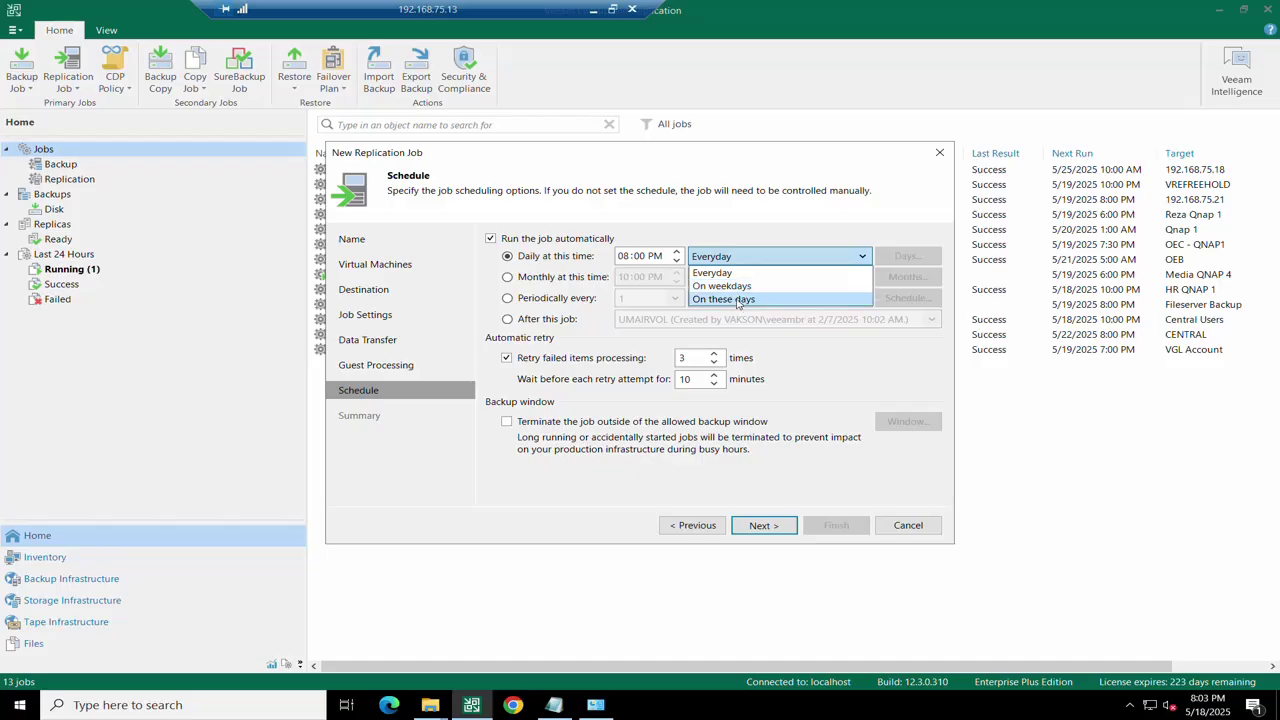
left_click(740, 299)
left_click(907, 257)
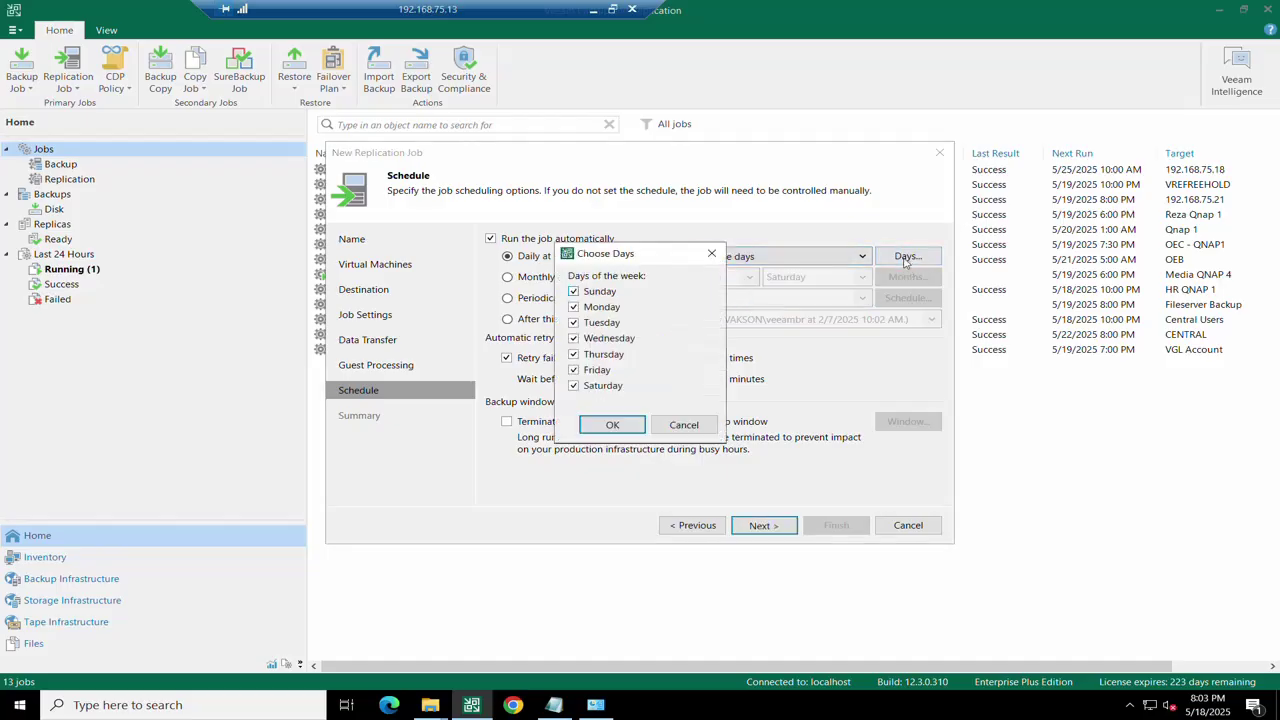
left_click(574, 292)
left_click(575, 307)
left_click(574, 386)
left_click(574, 370)
left_click(574, 355)
left_click(574, 339)
left_click(574, 386)
left_click(630, 423)
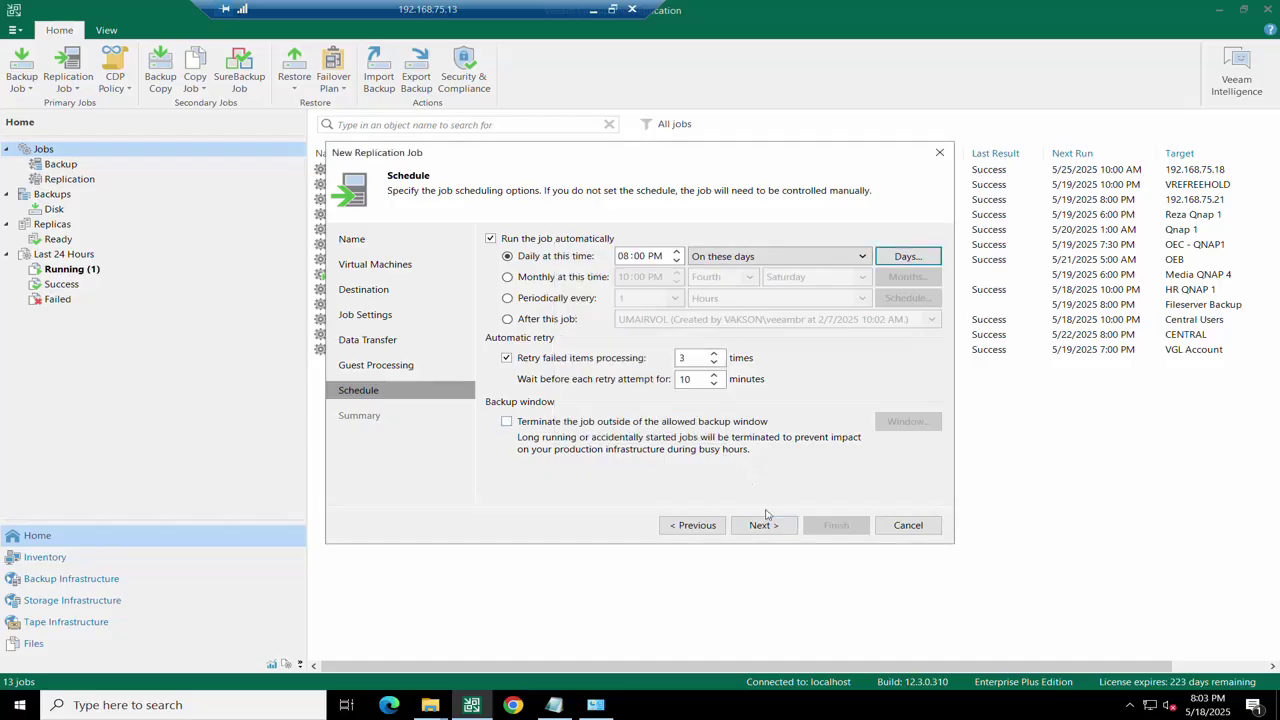
left_click(764, 526)
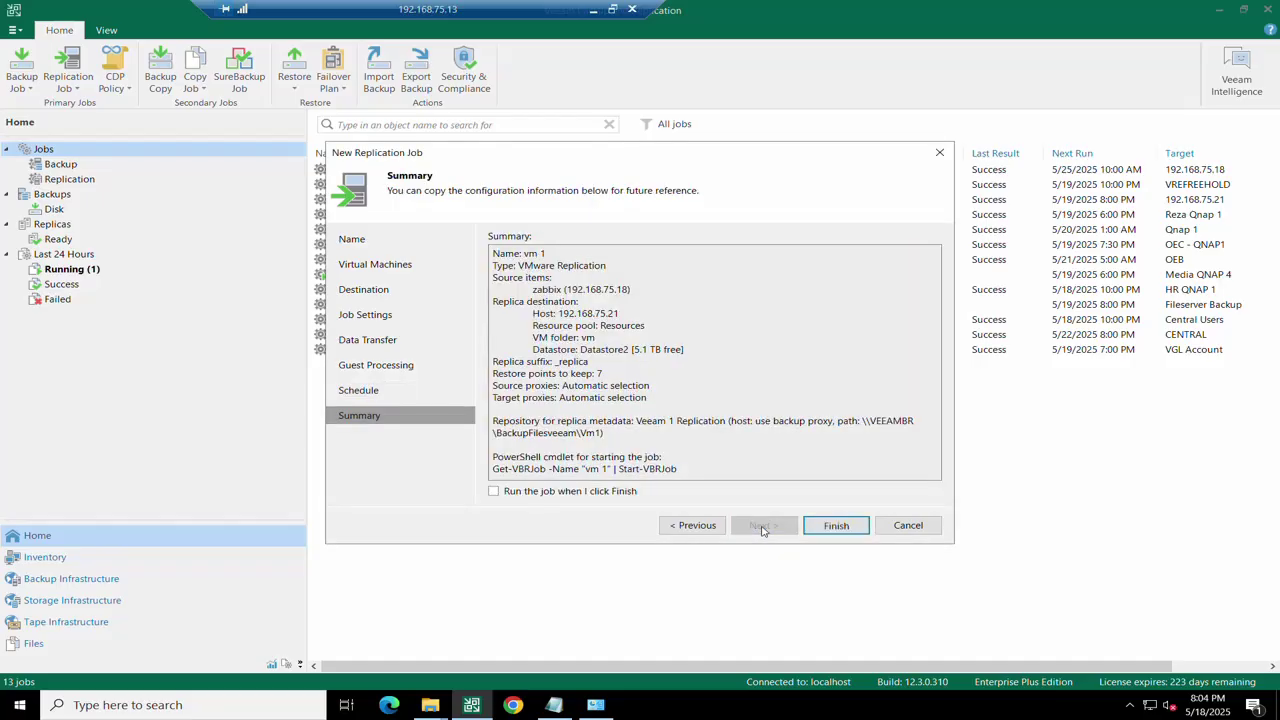
left_click(843, 530)
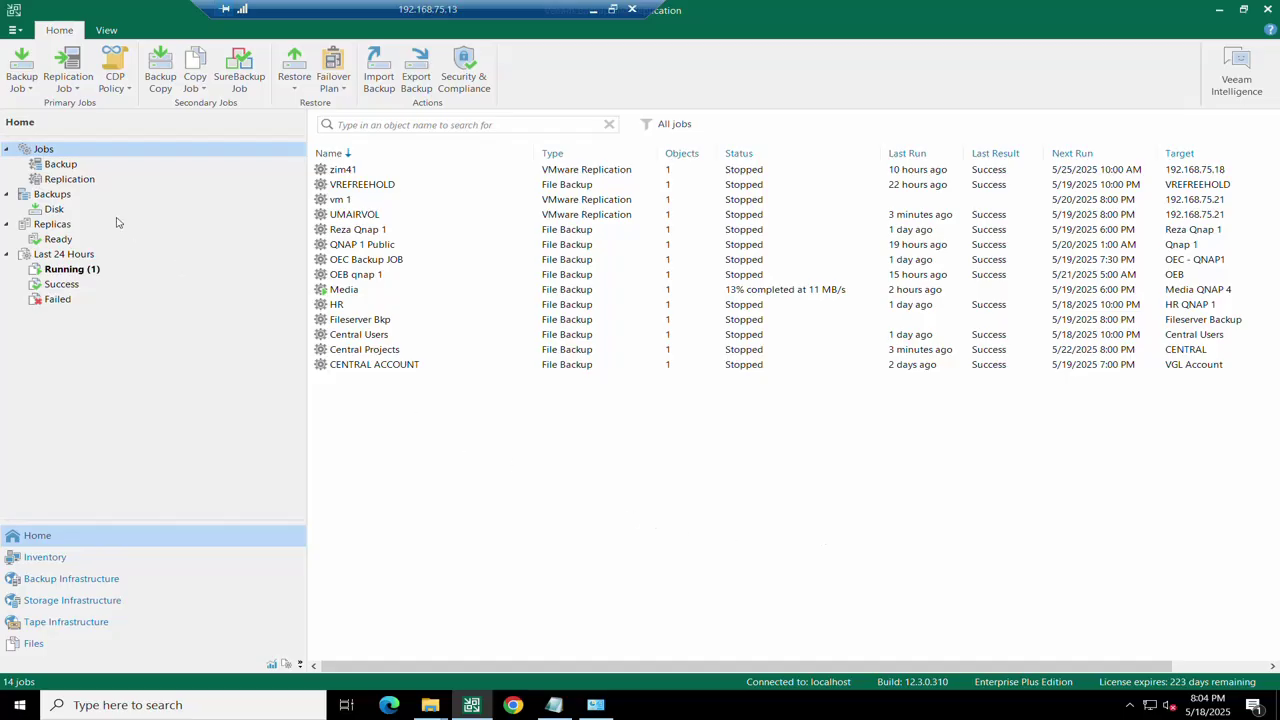
- Find the vm 1 job among the replication jobs and start it
left_click(70, 180)
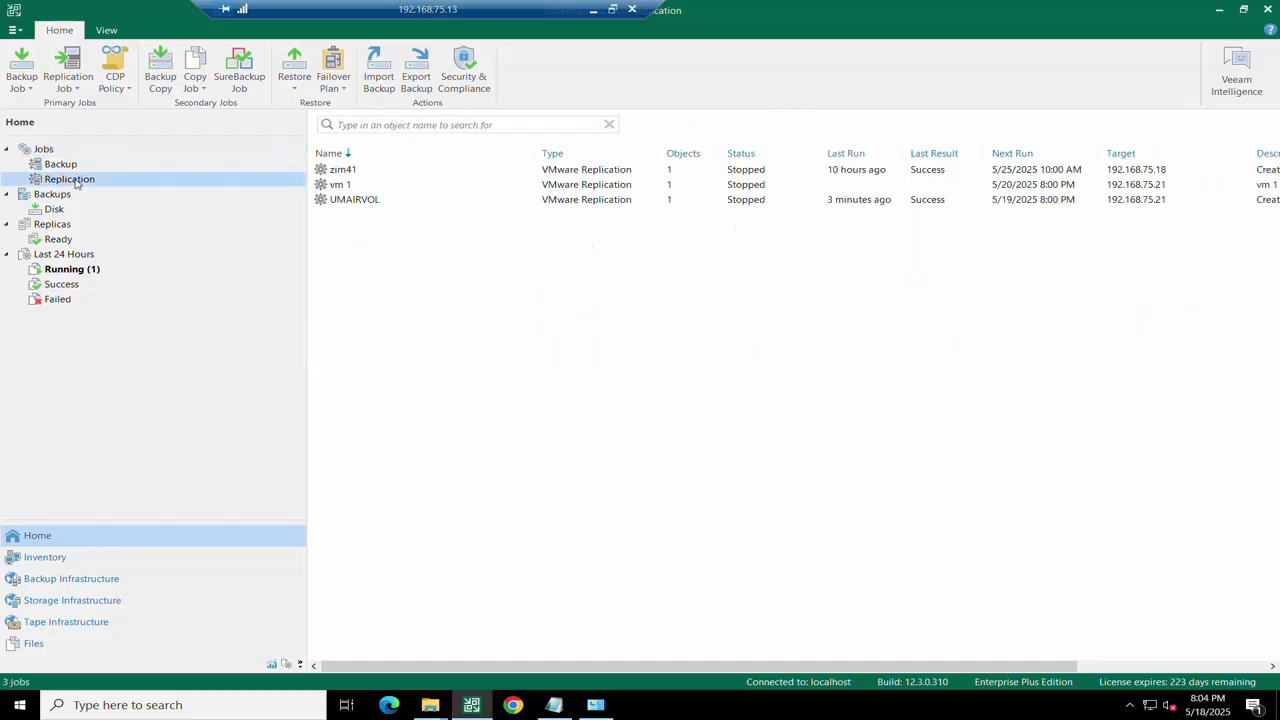
left_click(66, 166)
left_click(38, 150)
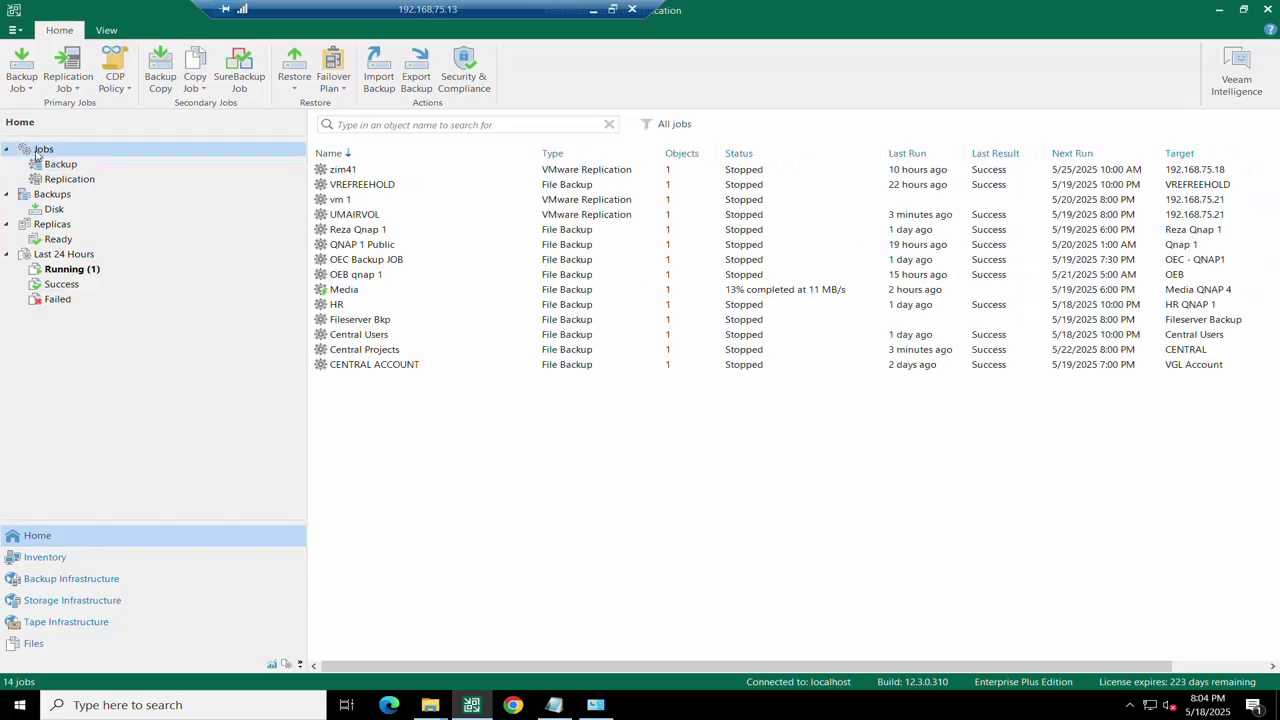
left_click(63, 182)
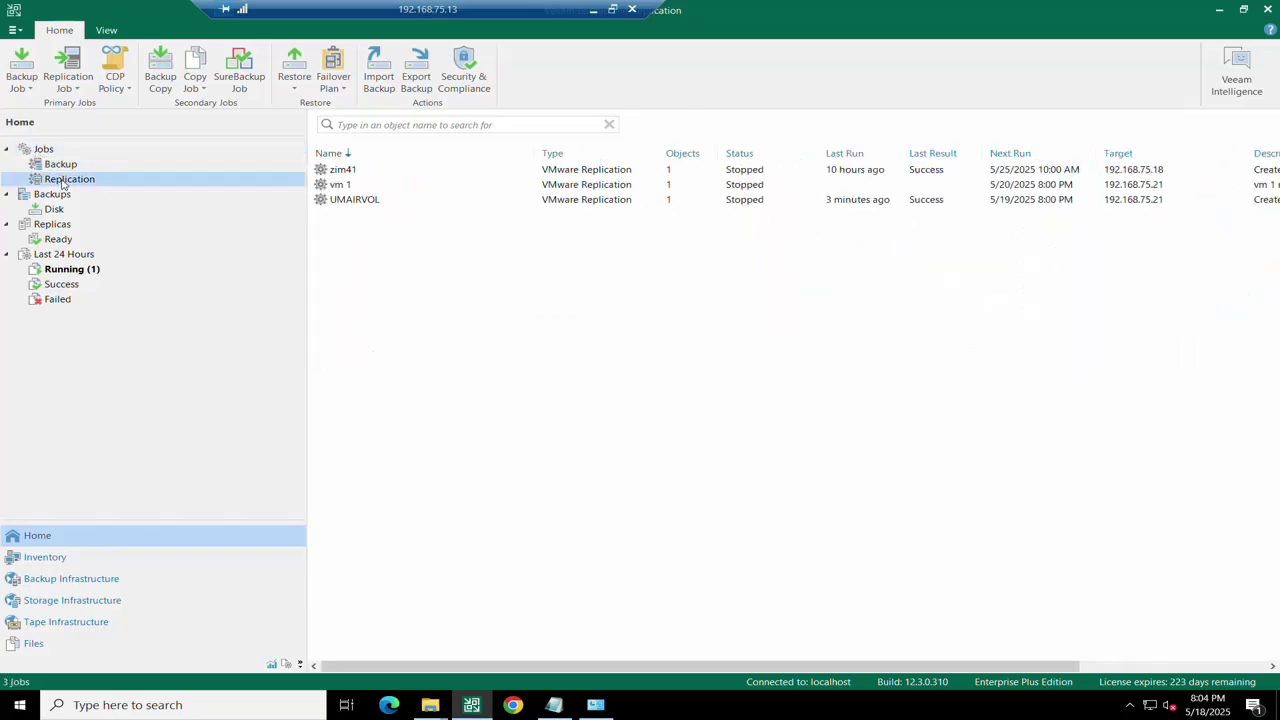
left_click(341, 186)
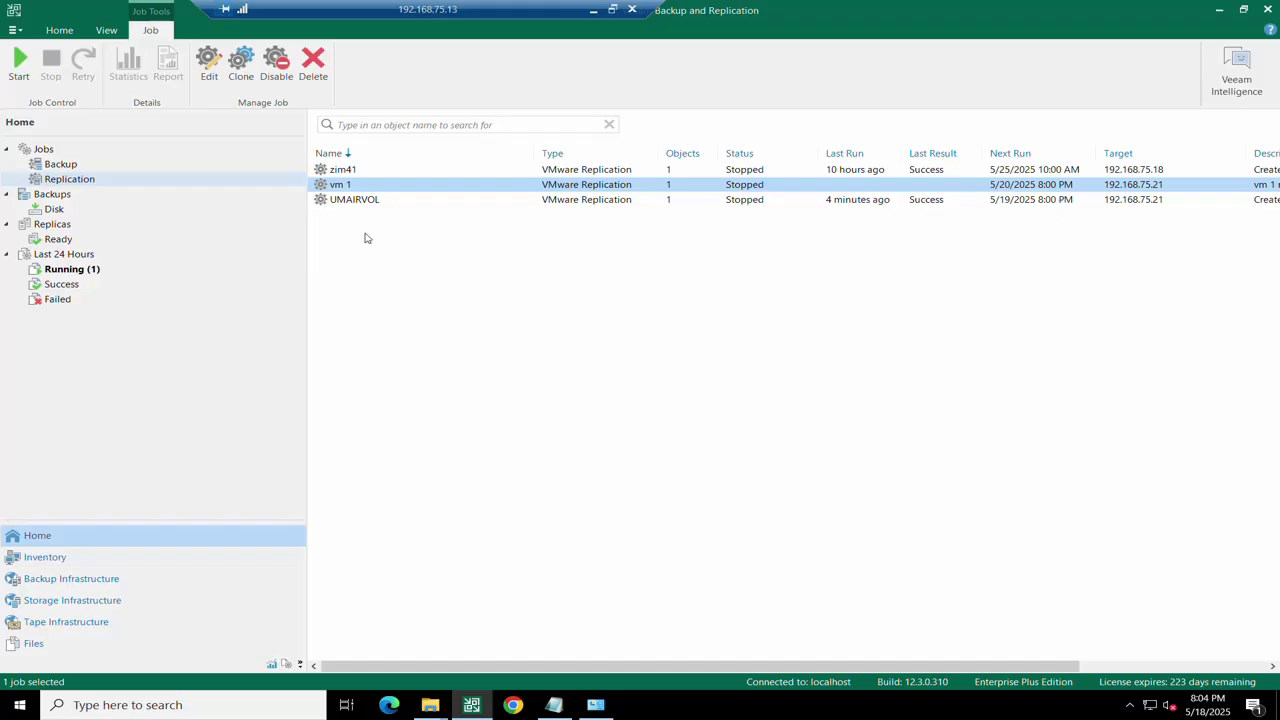
right_click(338, 188)
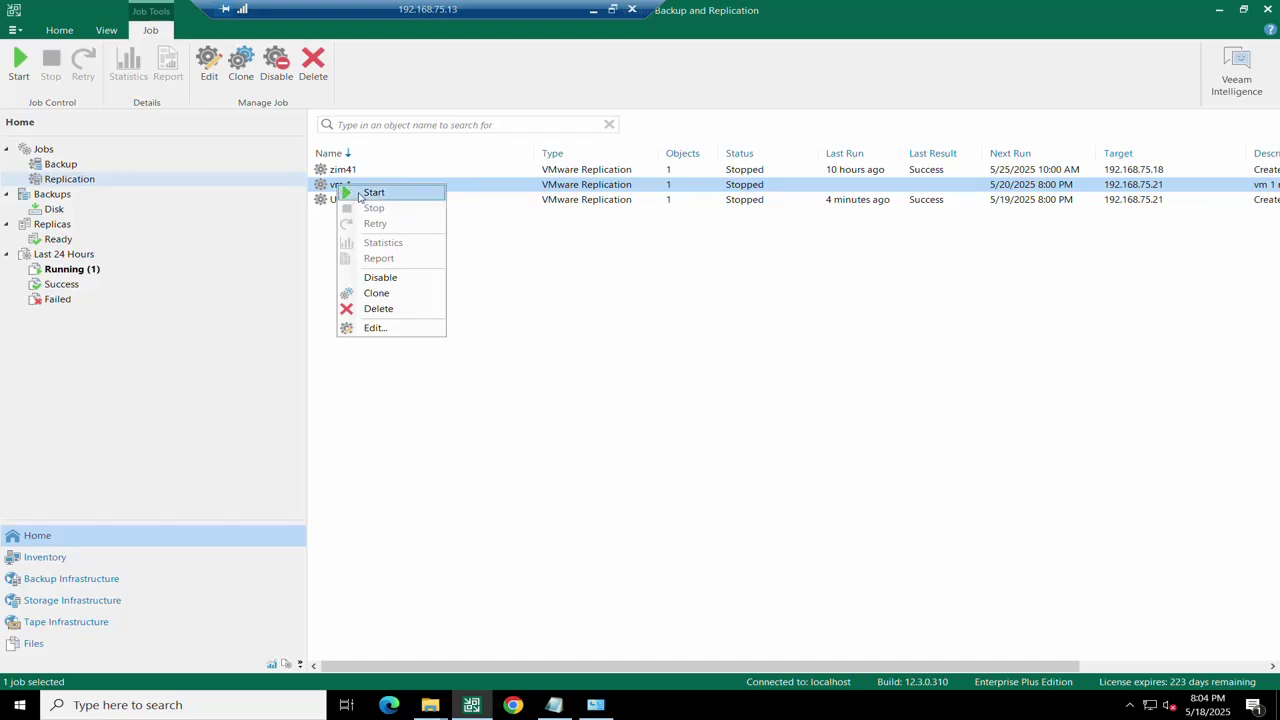
left_click(370, 193)
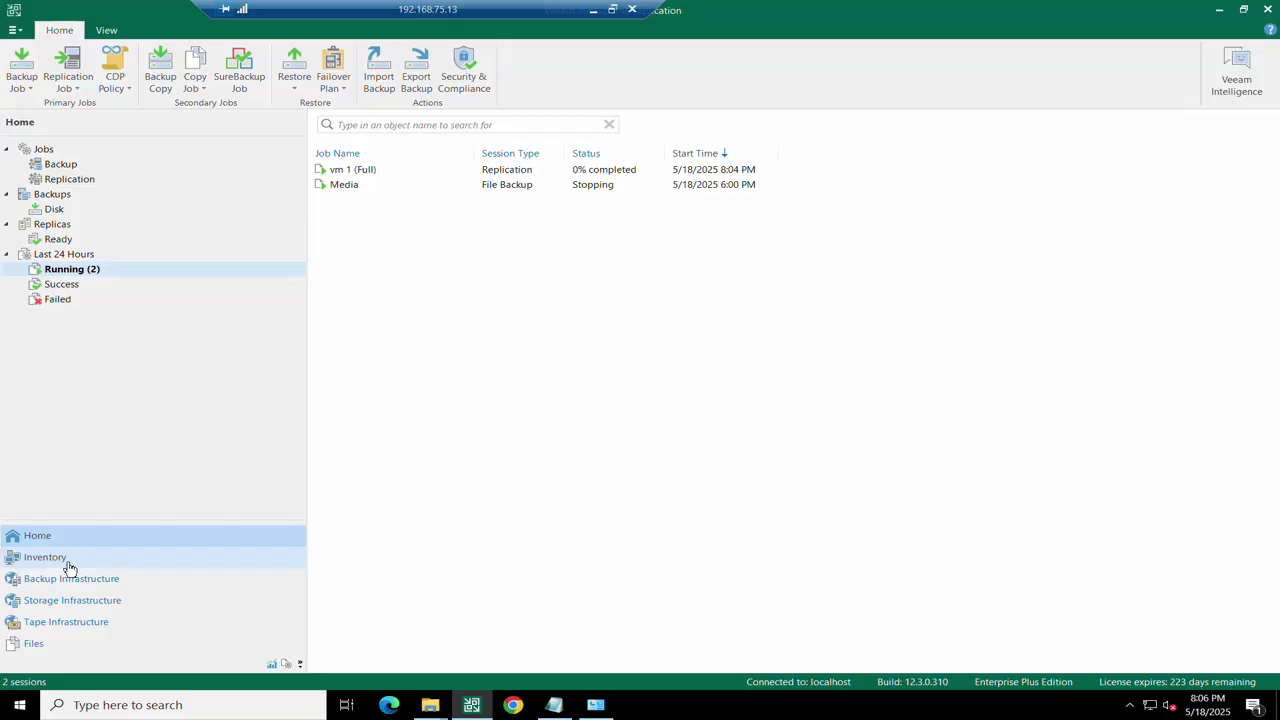
left_click(84, 581)
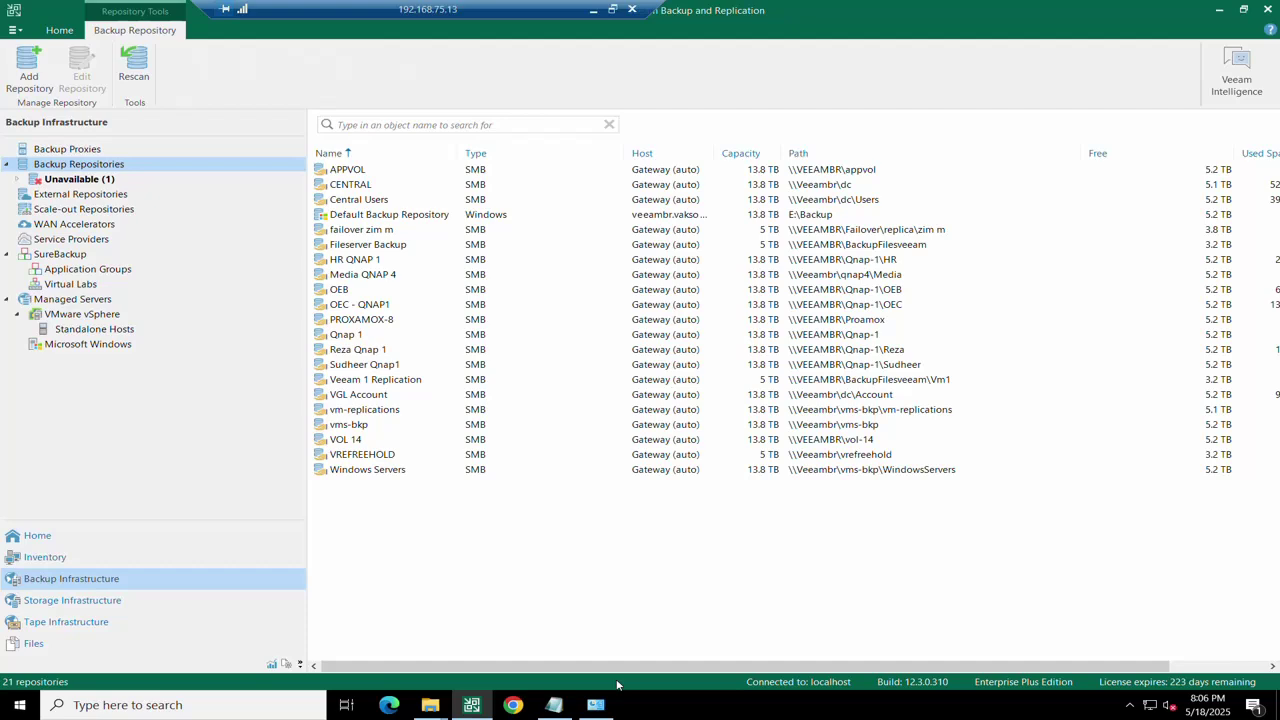
left_click(146, 556)
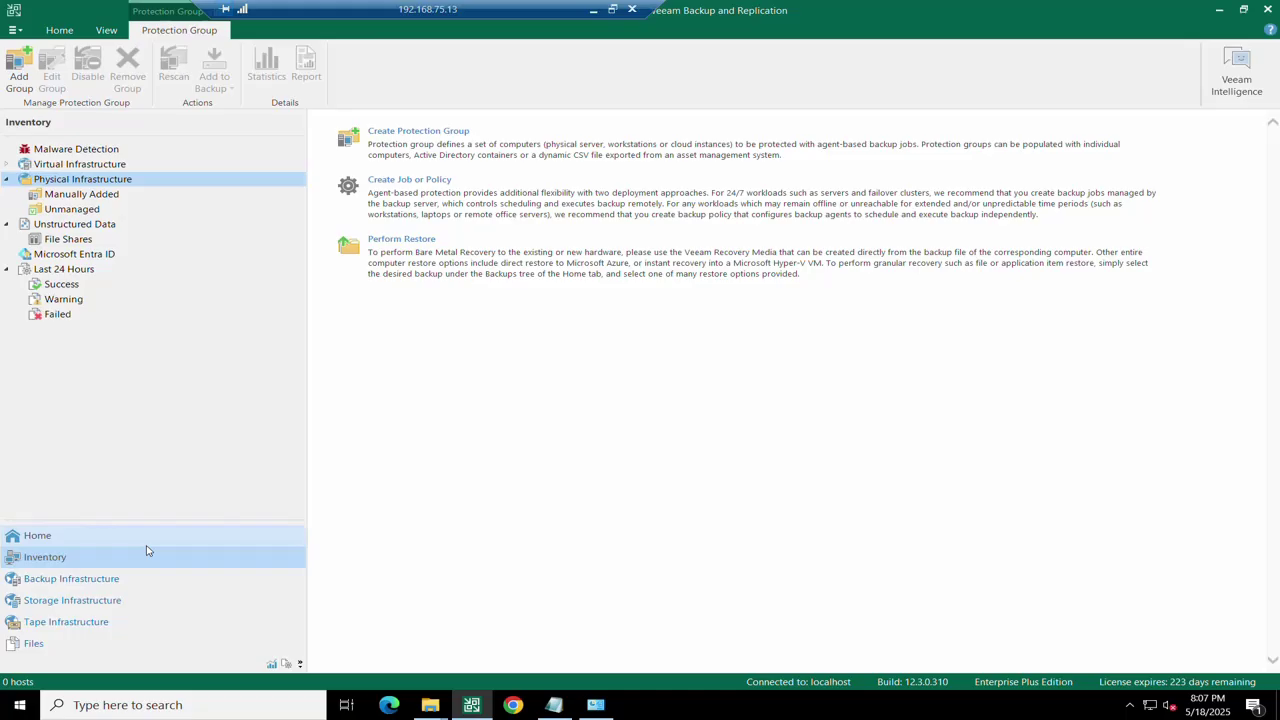
left_click(146, 542)
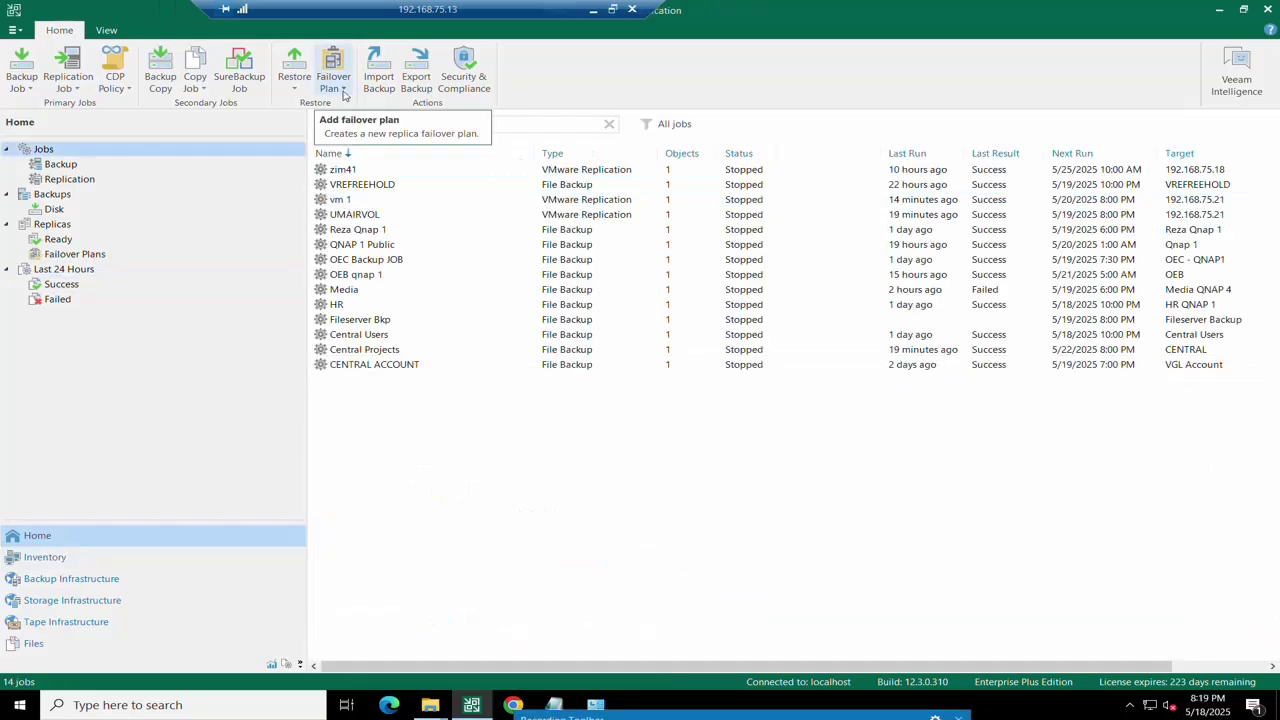
- Create a VMware vSphere failover plan named "Plan vm3" and proceed to its virtual machines
left_click(343, 90)
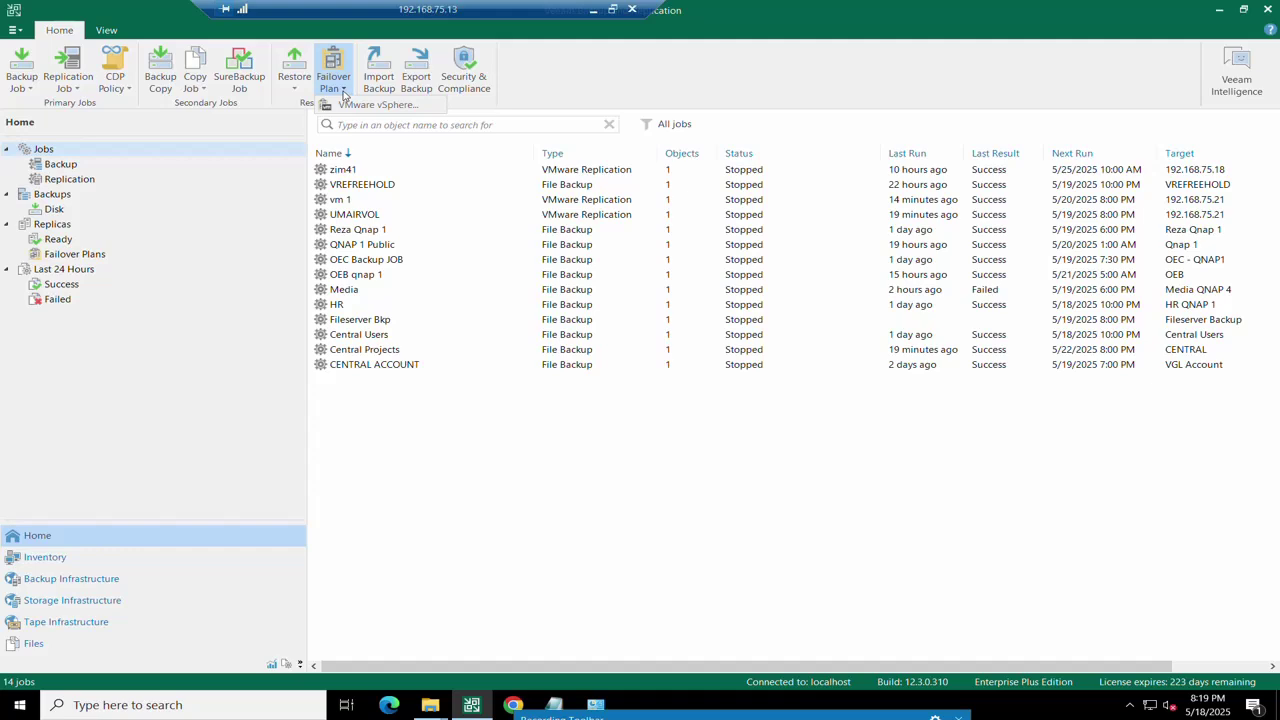
left_click(368, 105)
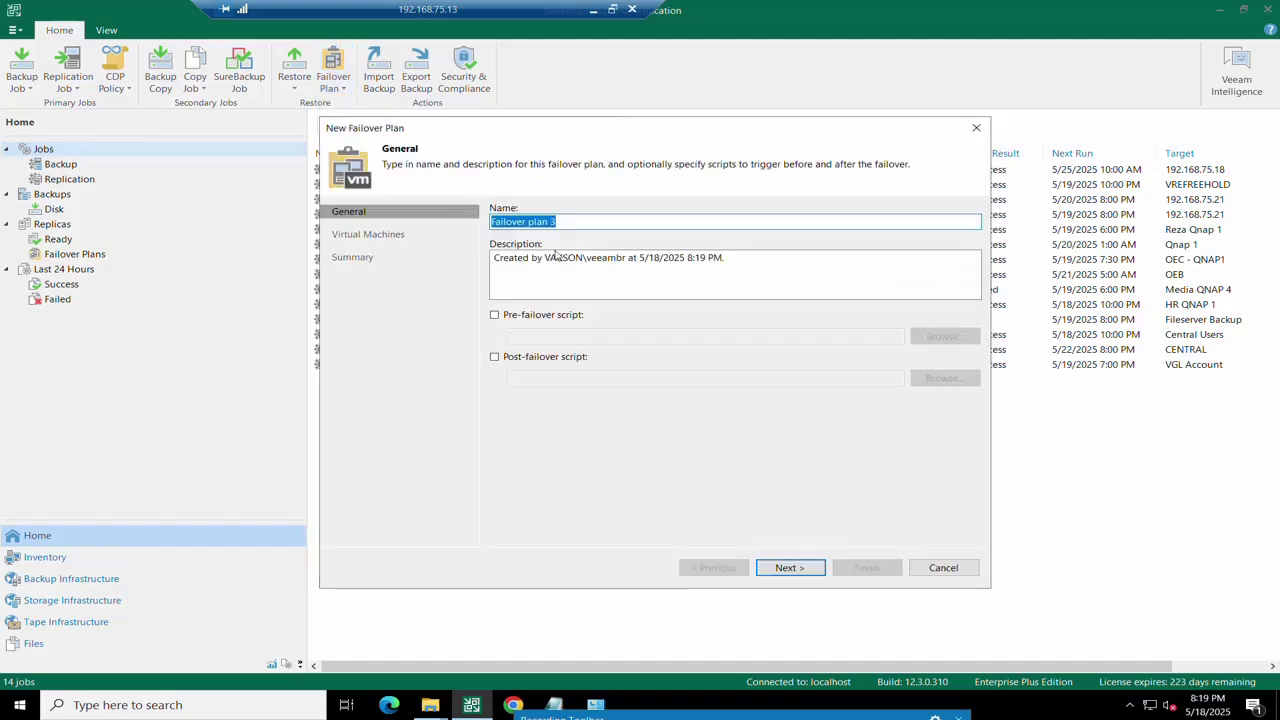
type("Plan ")
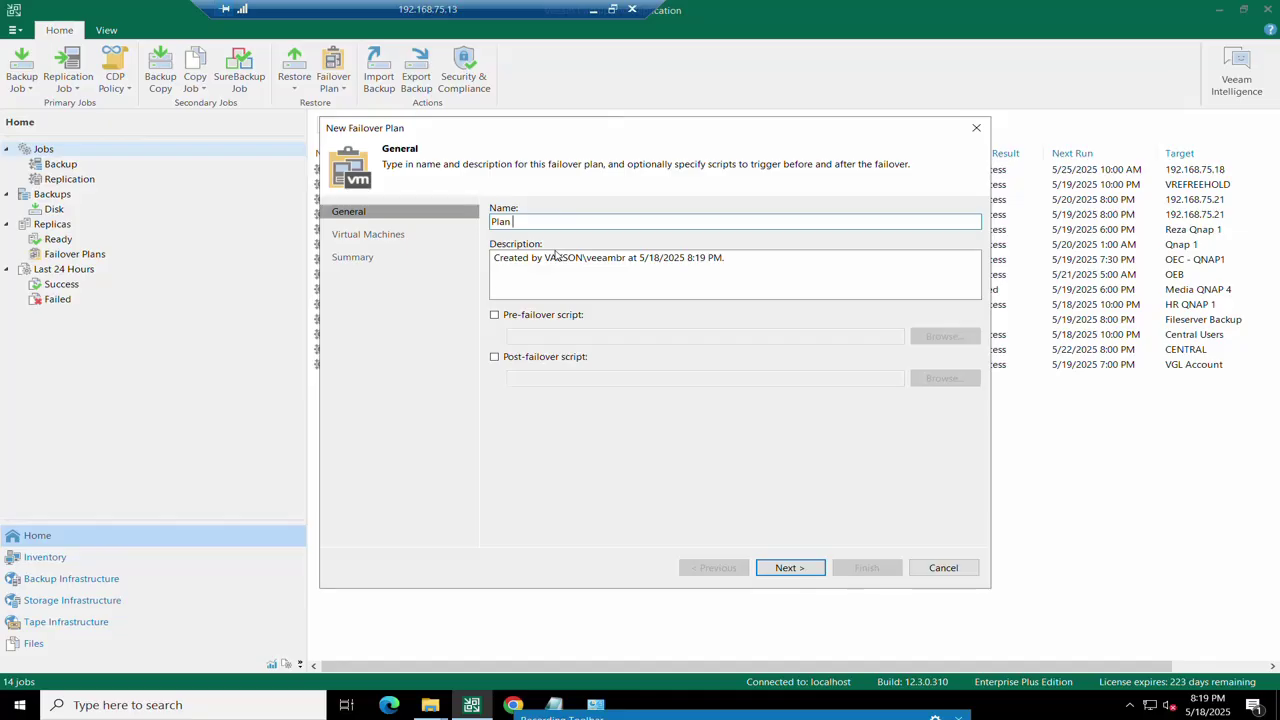
type("vm3")
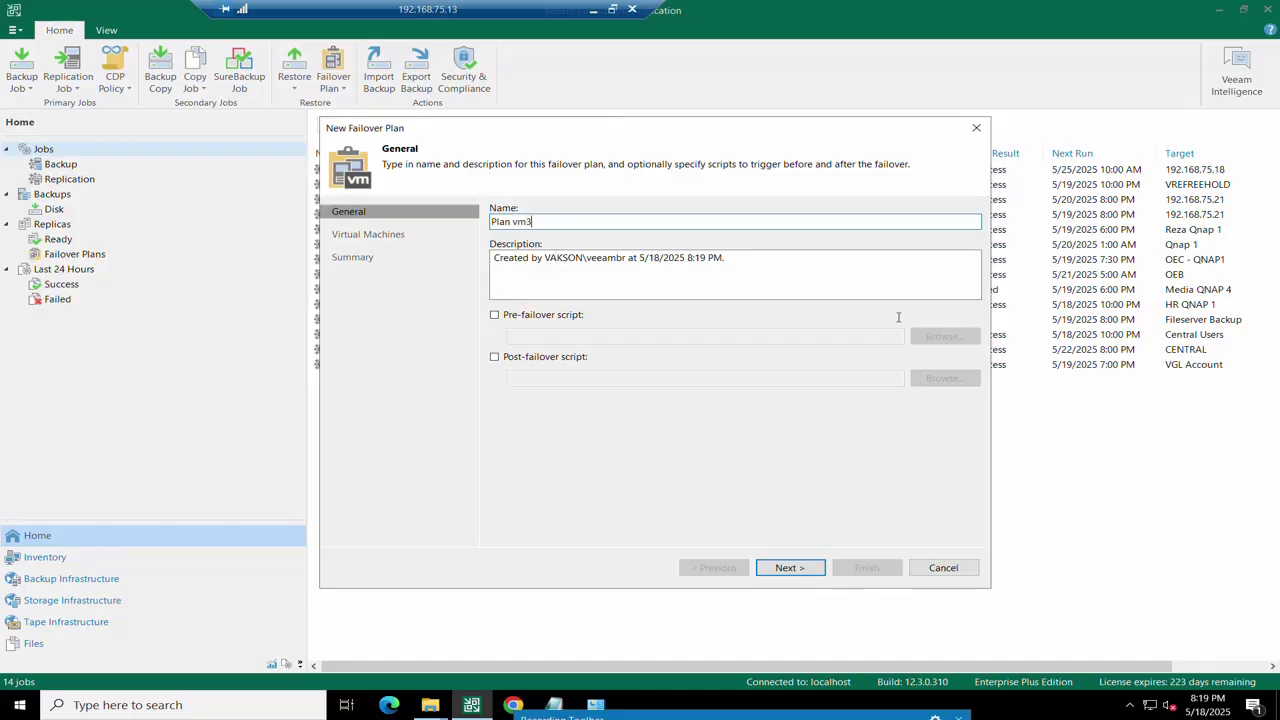
left_click(787, 567)
- Add the vm 1 job's replica to the failover plan from the existing replicas, and save the plan
left_click(958, 225)
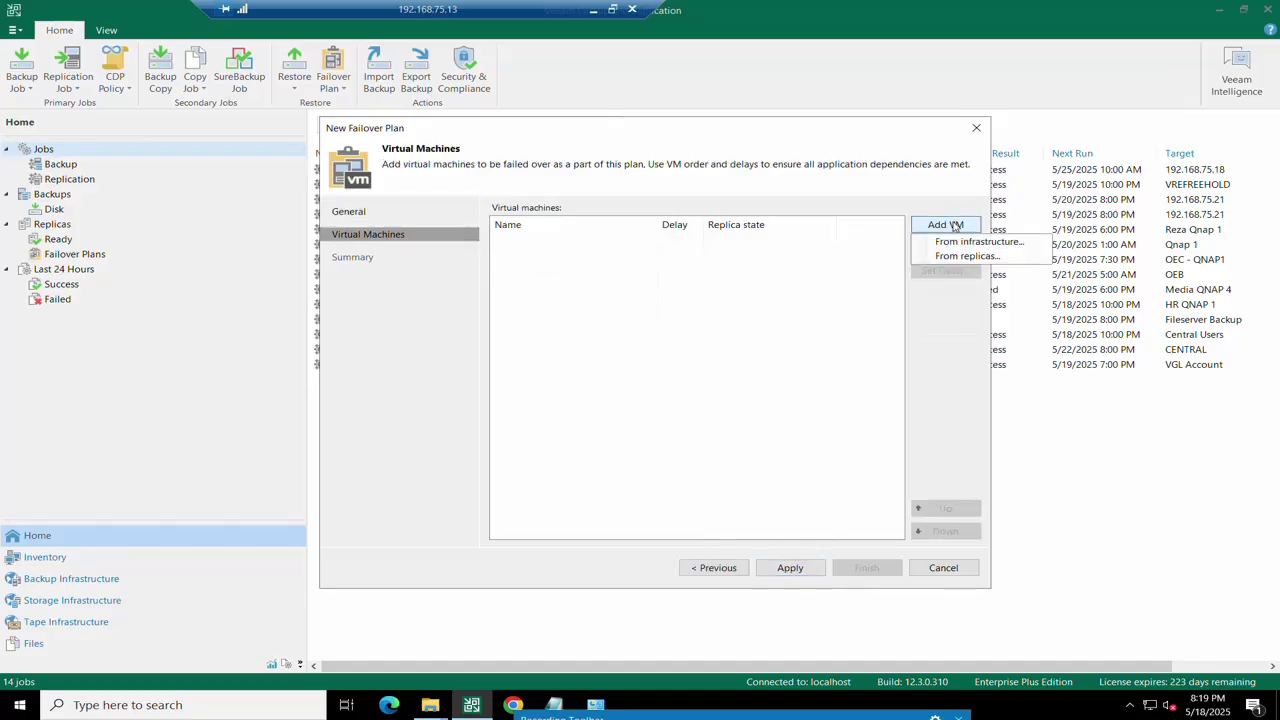
left_click(977, 258)
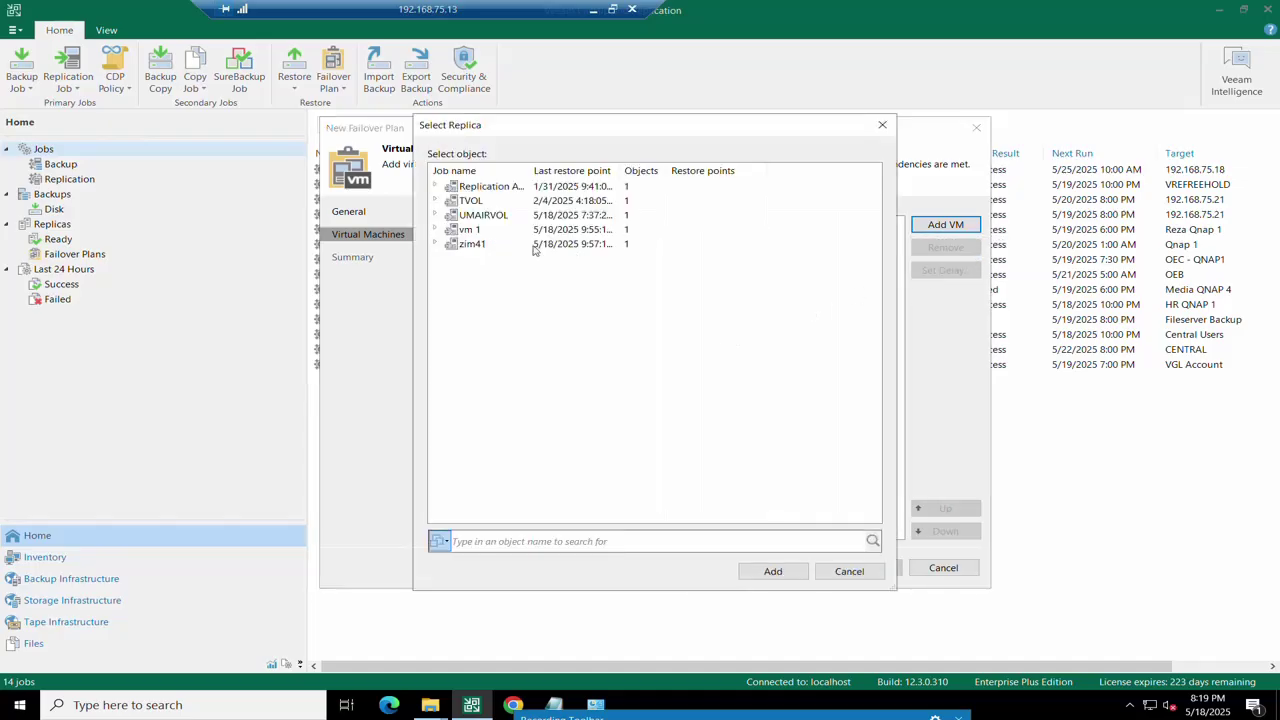
left_click(479, 236)
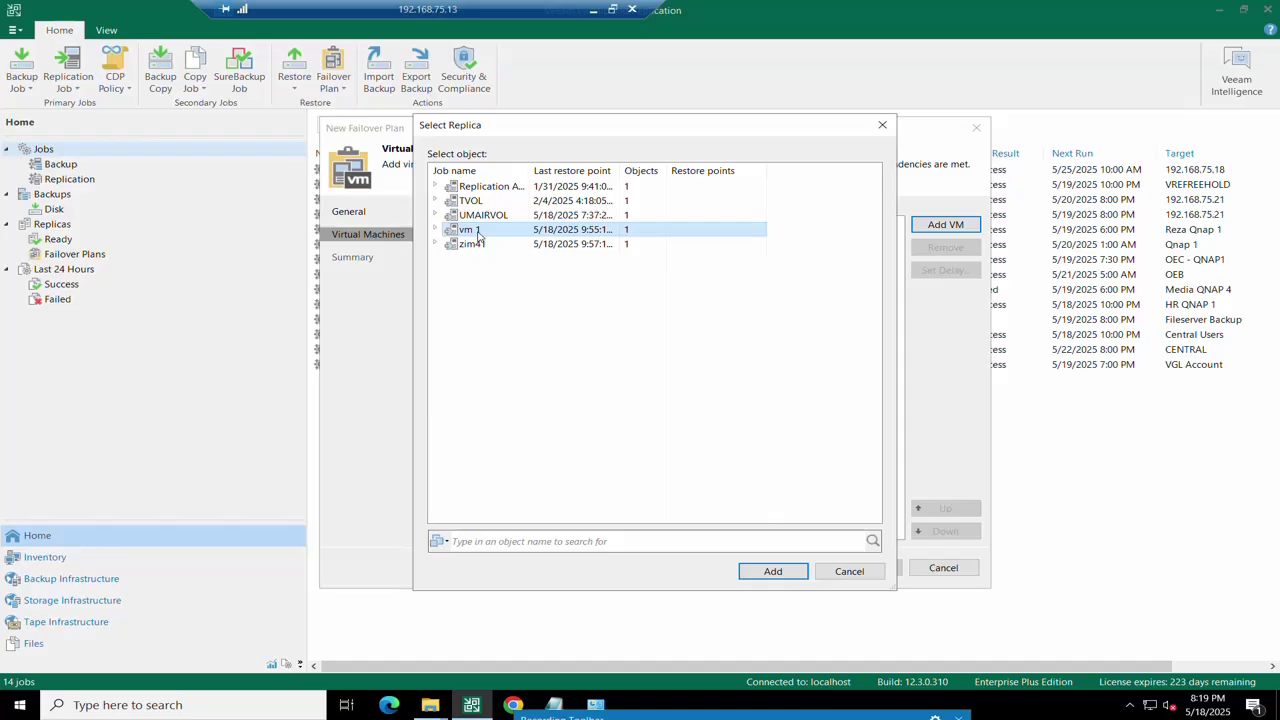
left_click(757, 574)
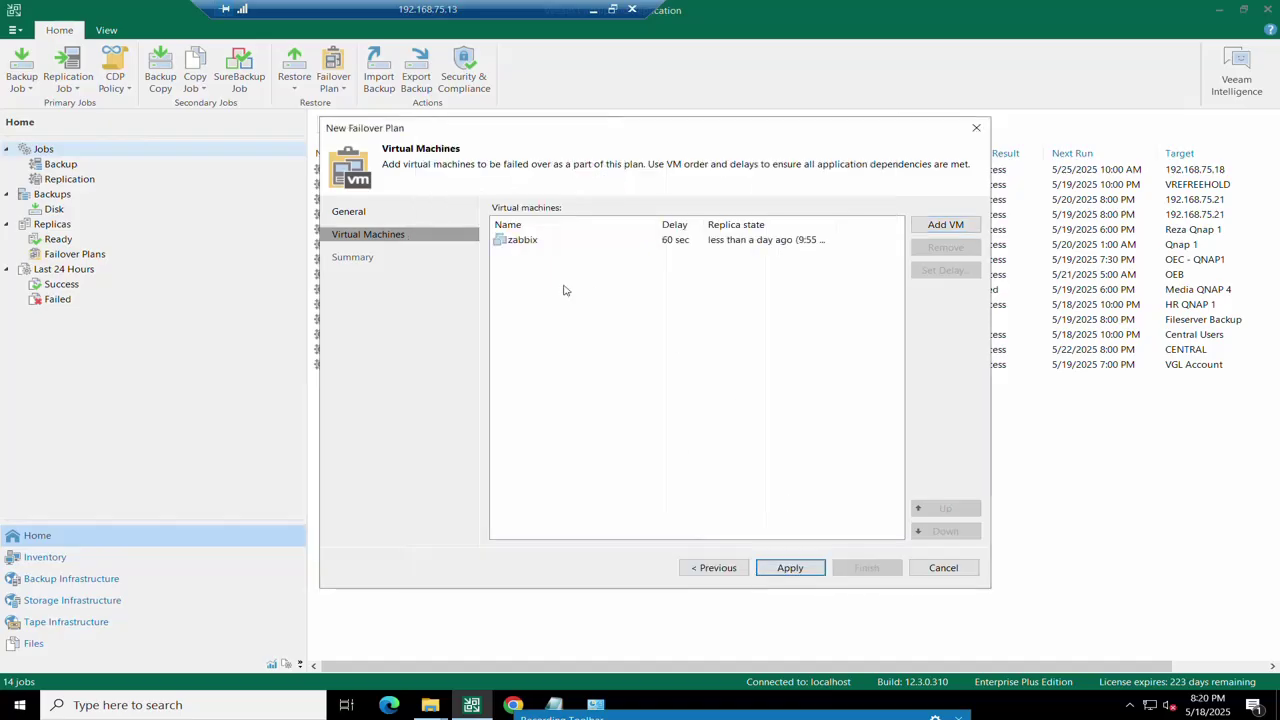
left_click(527, 243)
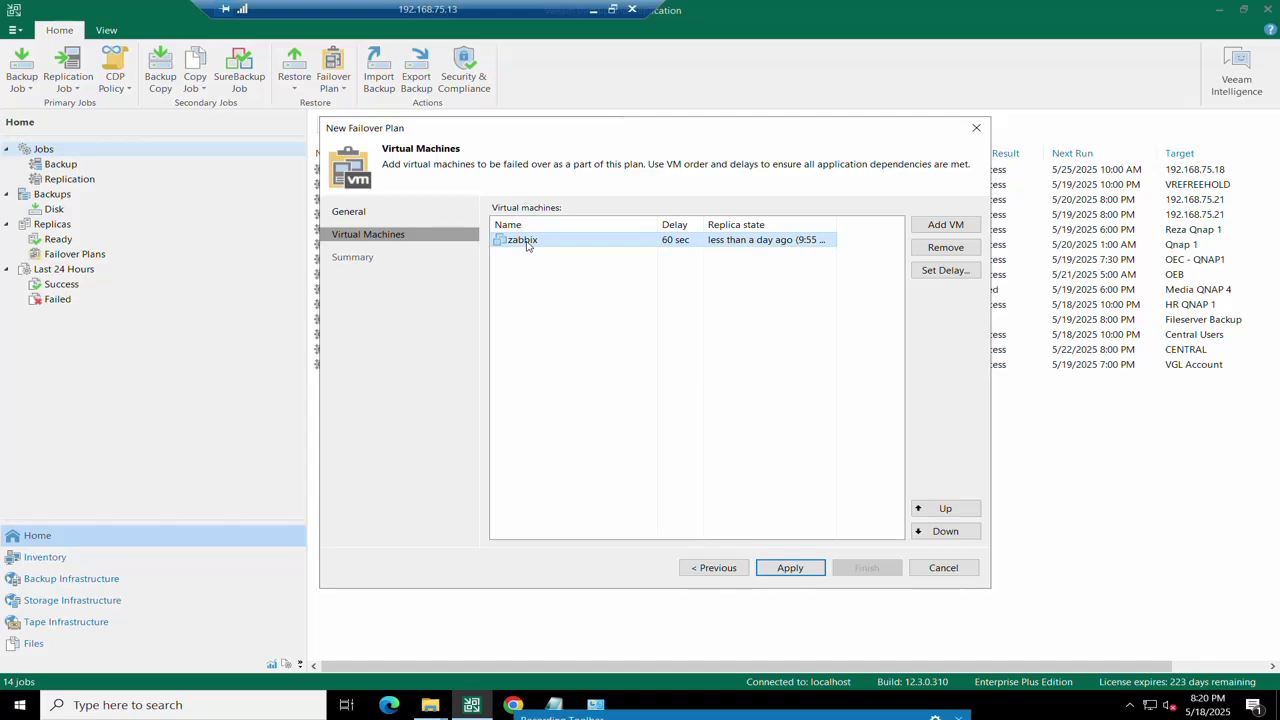
left_click(790, 568)
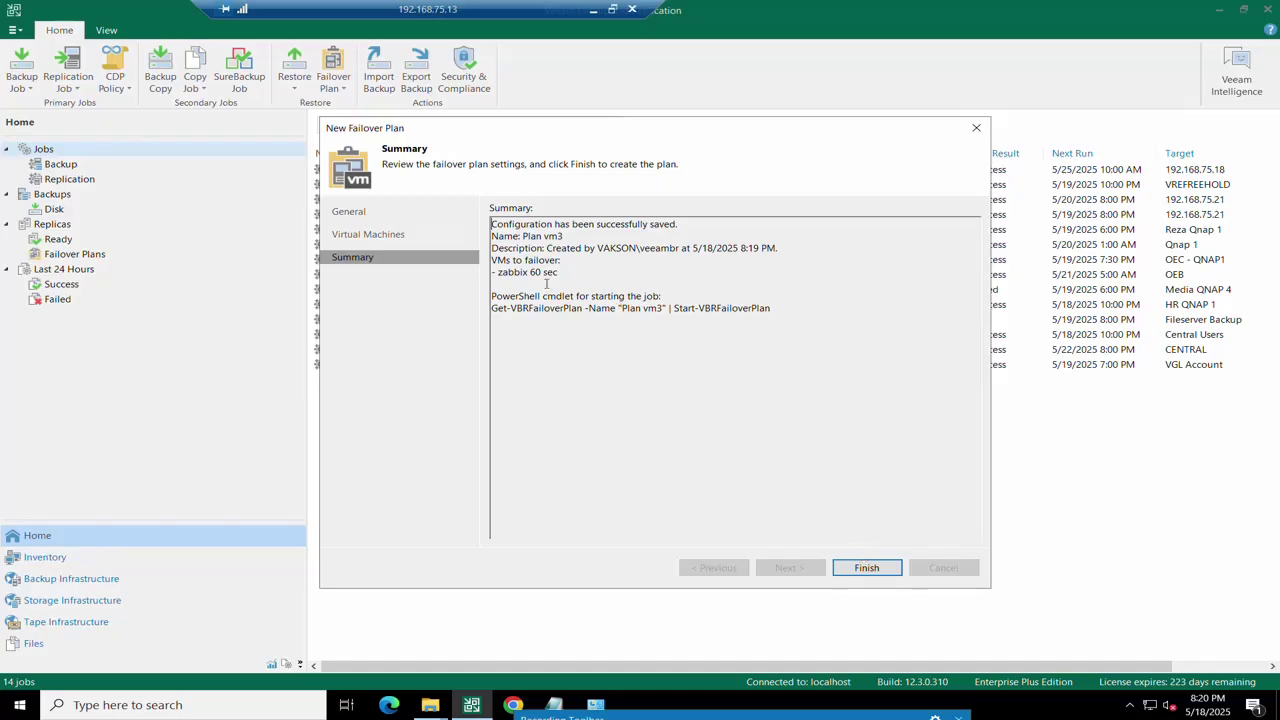
left_click(868, 571)
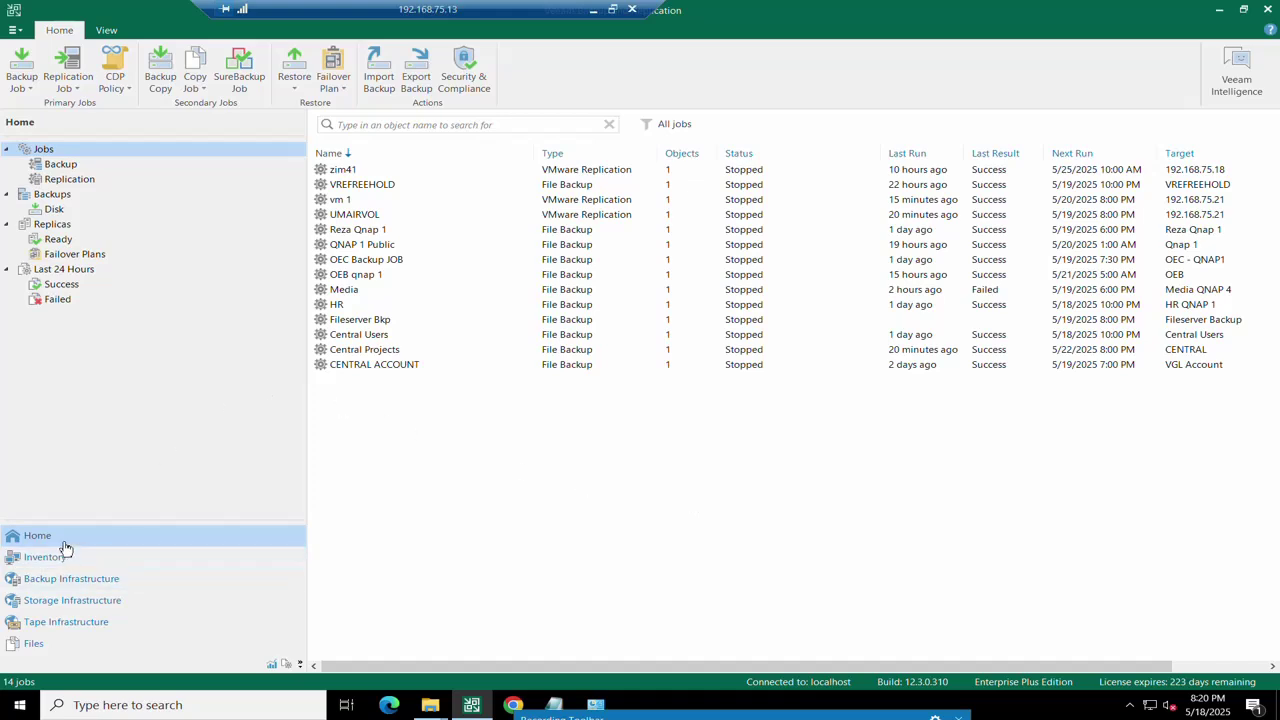
left_click(31, 90)
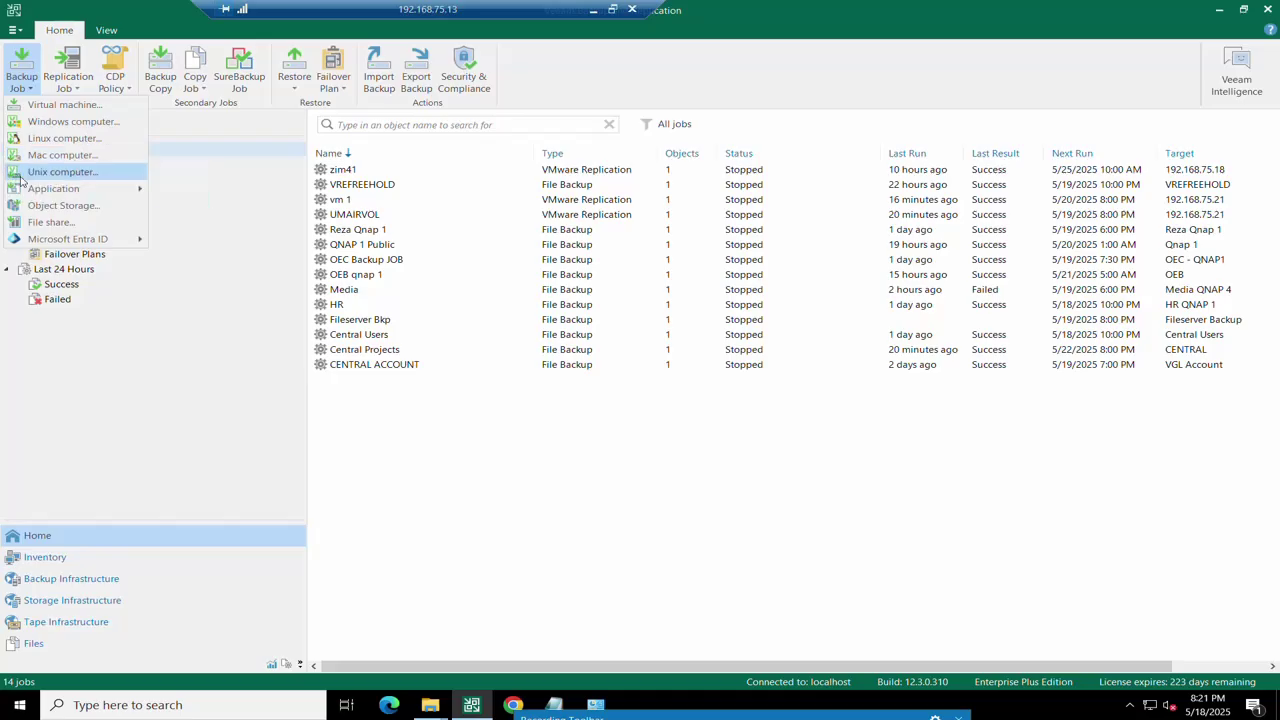
mouse_move(40, 190)
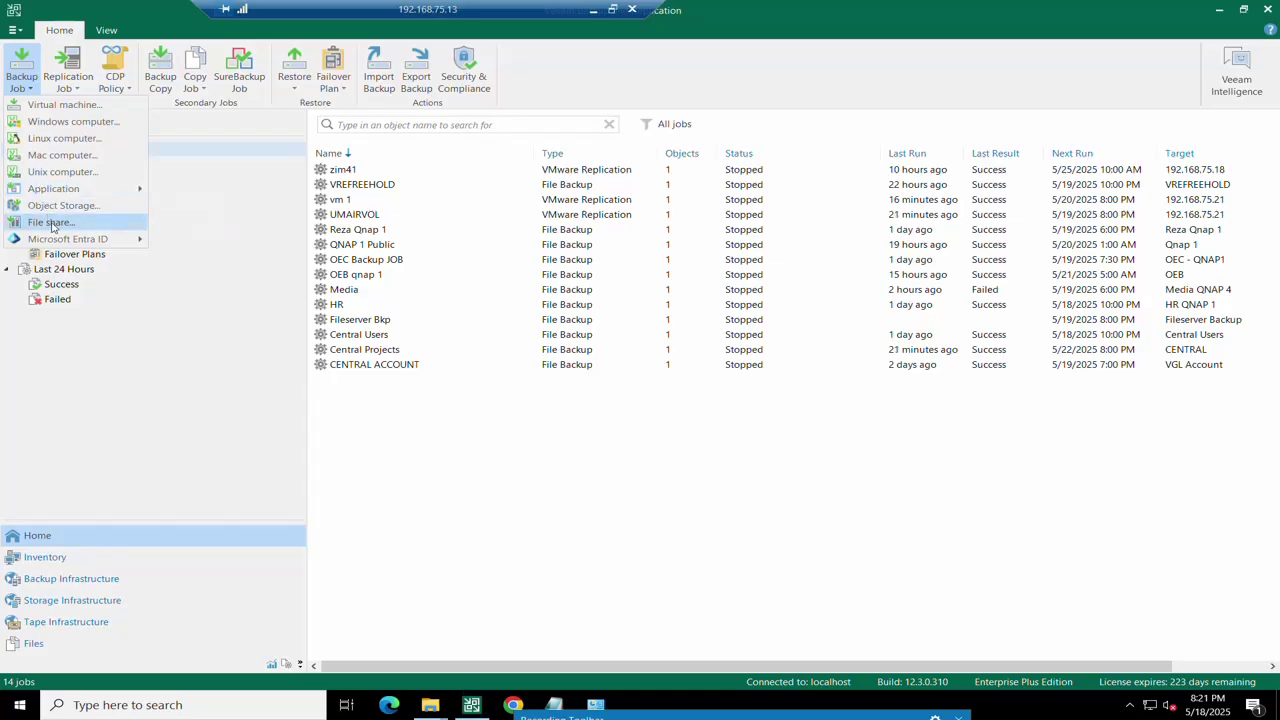
mouse_move(85, 241)
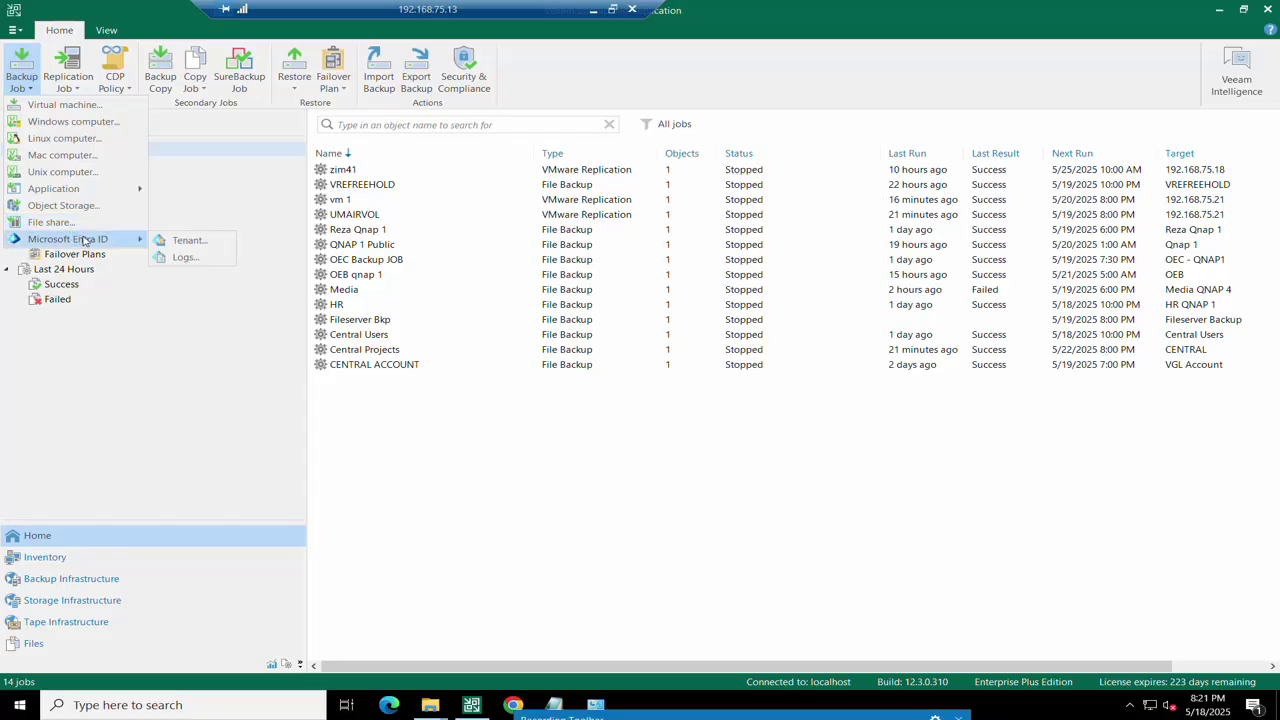
left_click(115, 392)
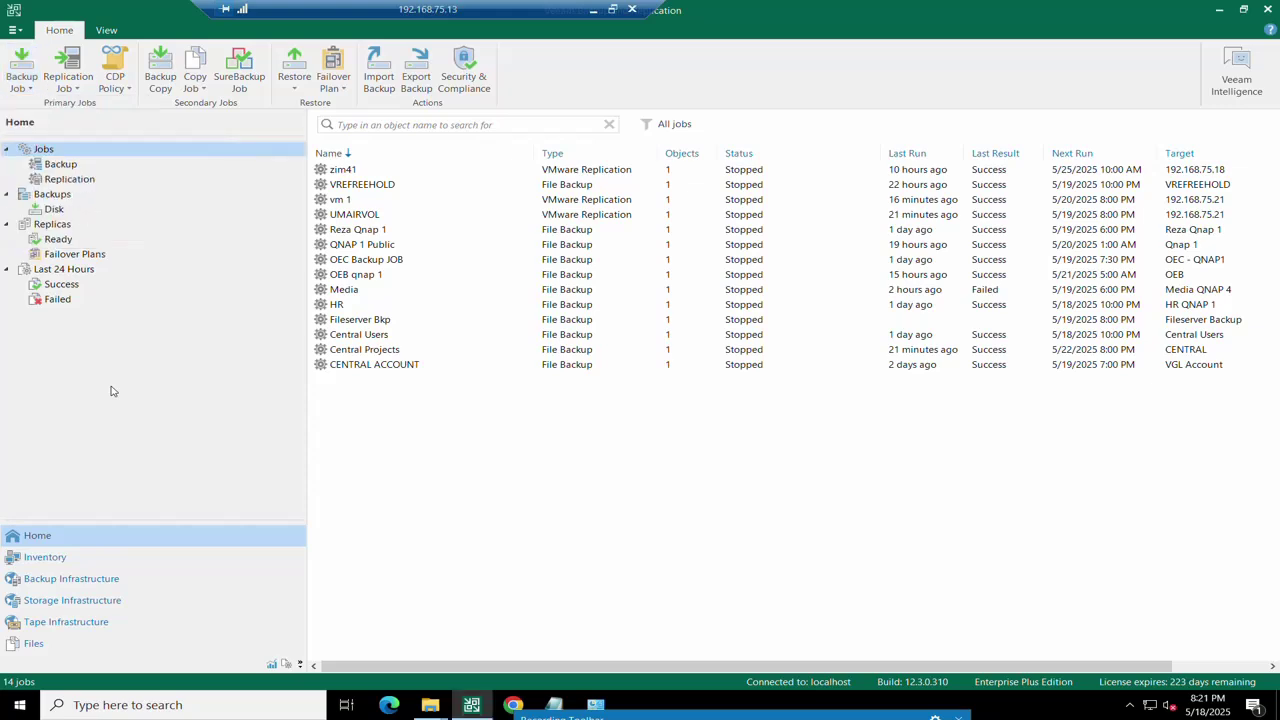